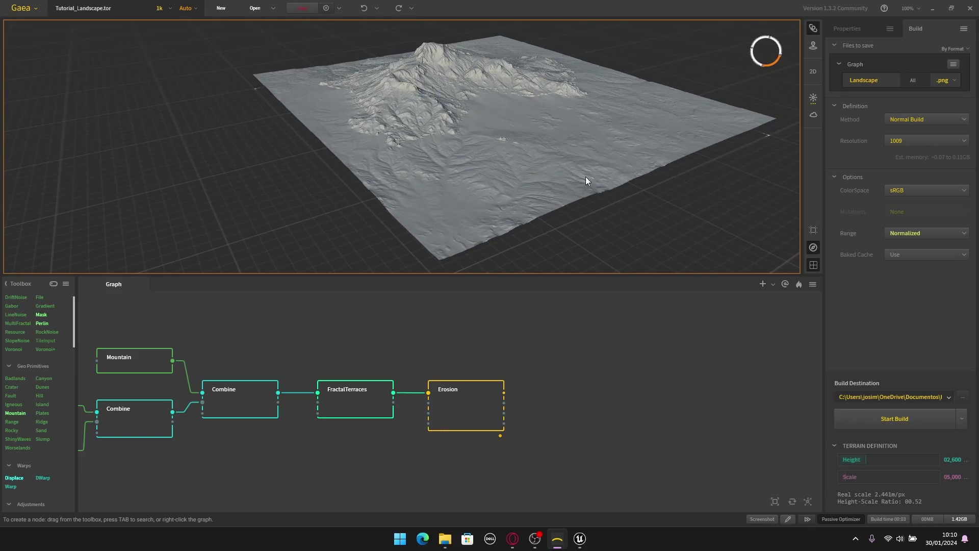
click(580, 538)
right_drag(490, 280, 538, 271)
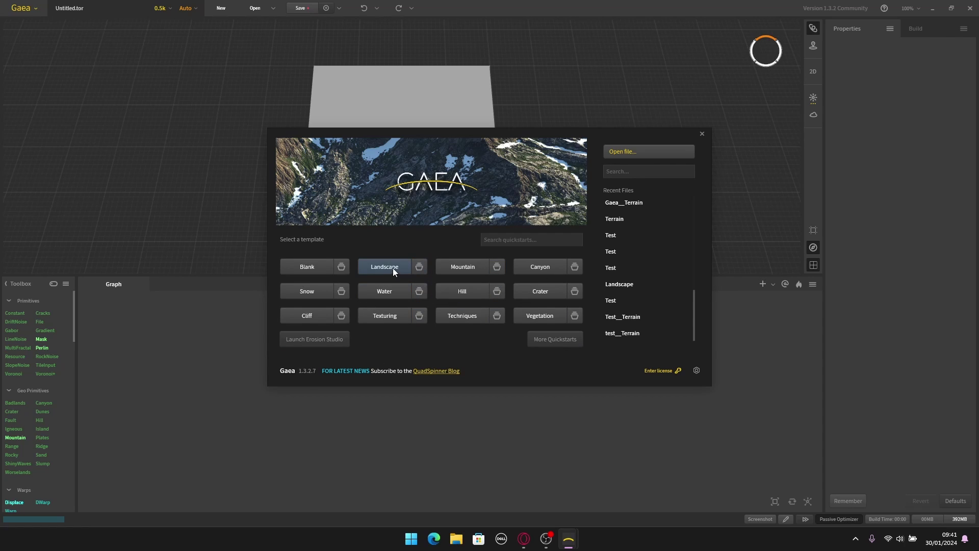
- Preview the advanced Landscape templates and start a new project from the Blank template
click(420, 268)
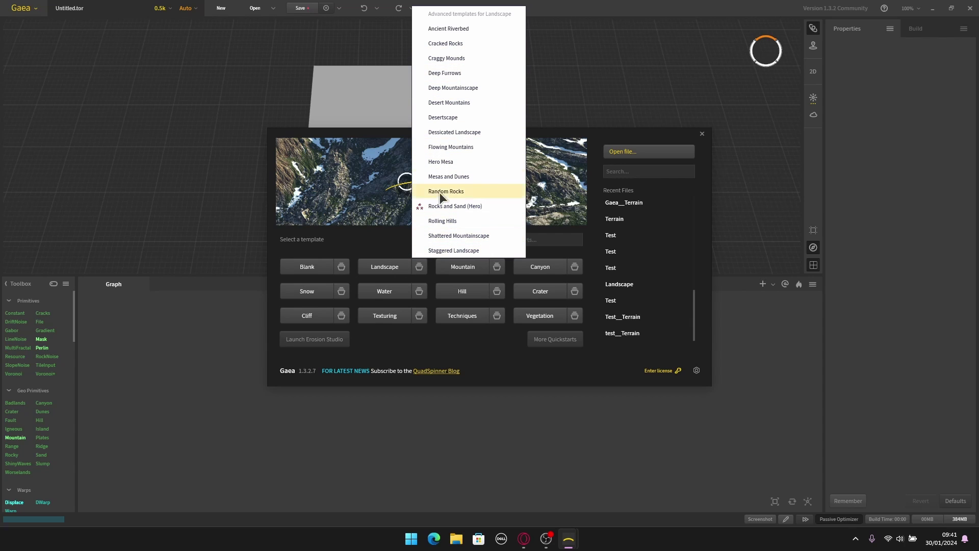
click(389, 255)
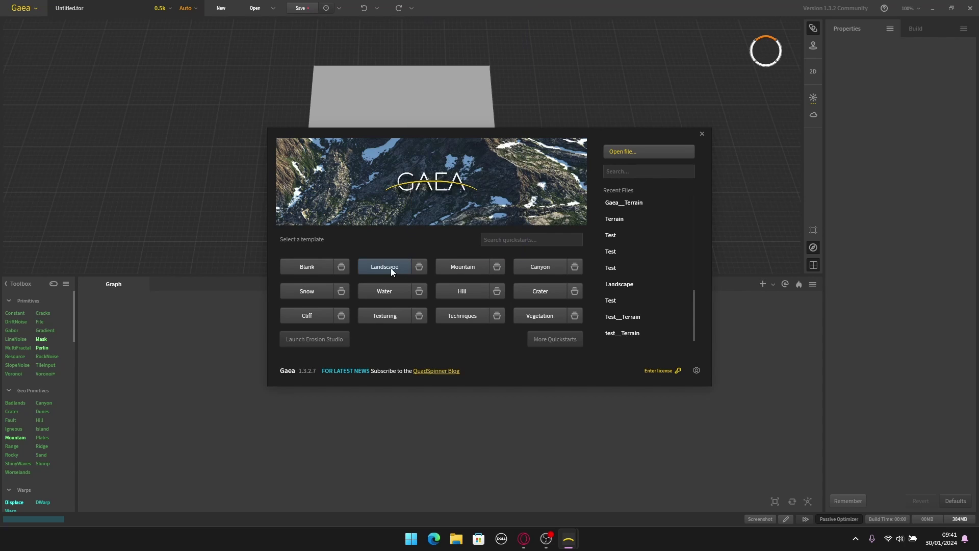
click(419, 267)
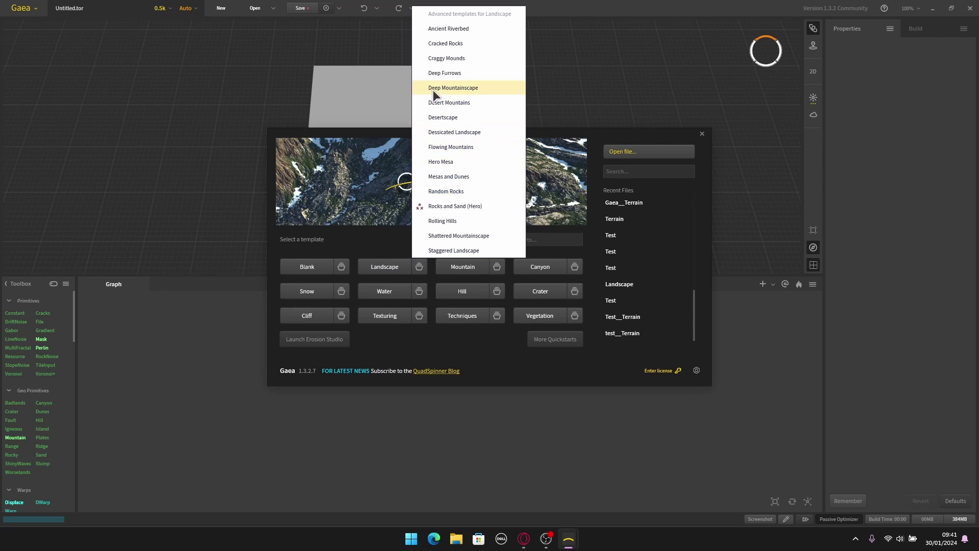
mouse_move(439, 73)
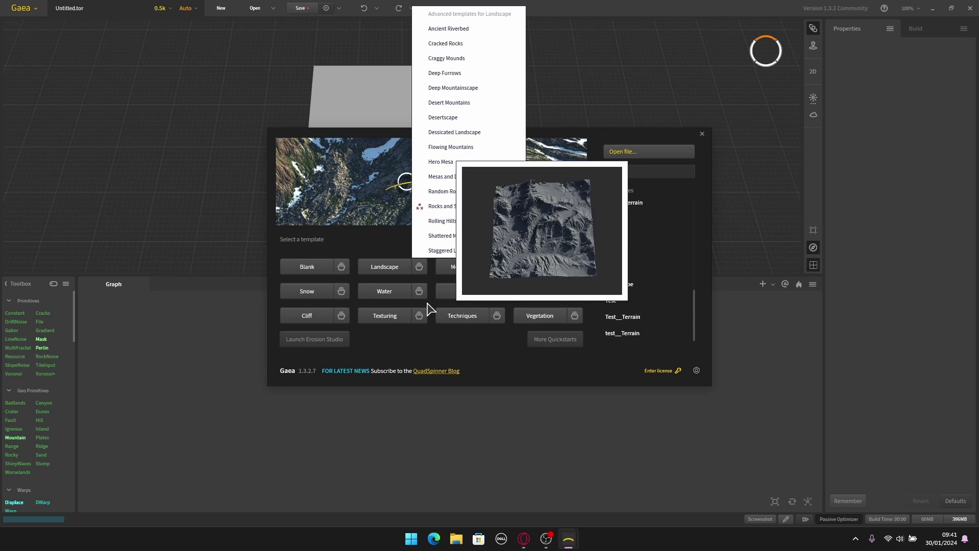
click(391, 346)
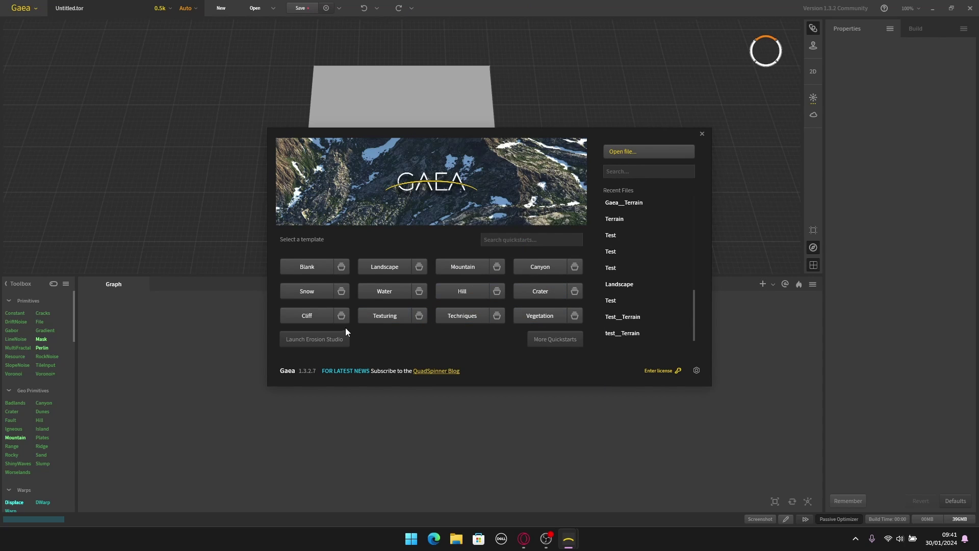
click(308, 268)
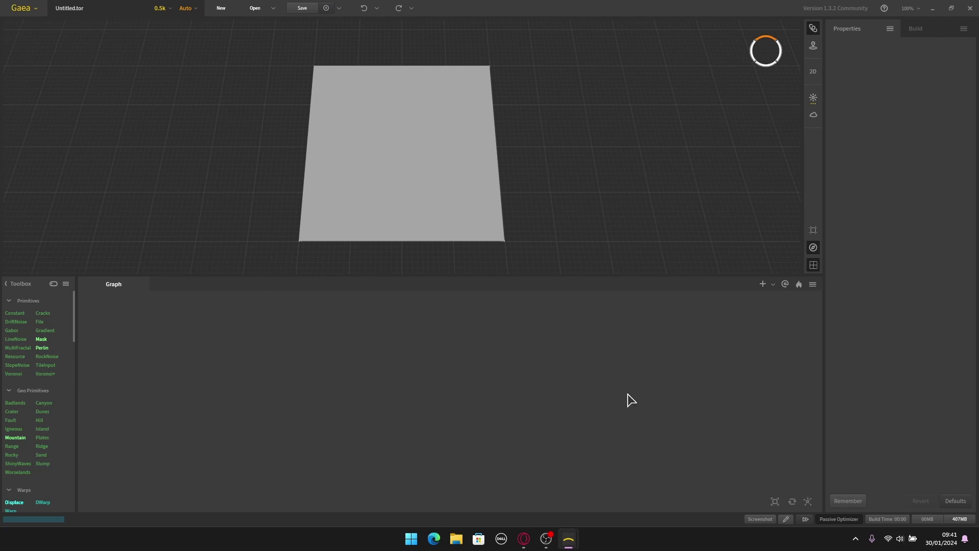
- Examine the flat terrain plane in the 3D view from several angles and distances
drag(422, 183, 405, 228)
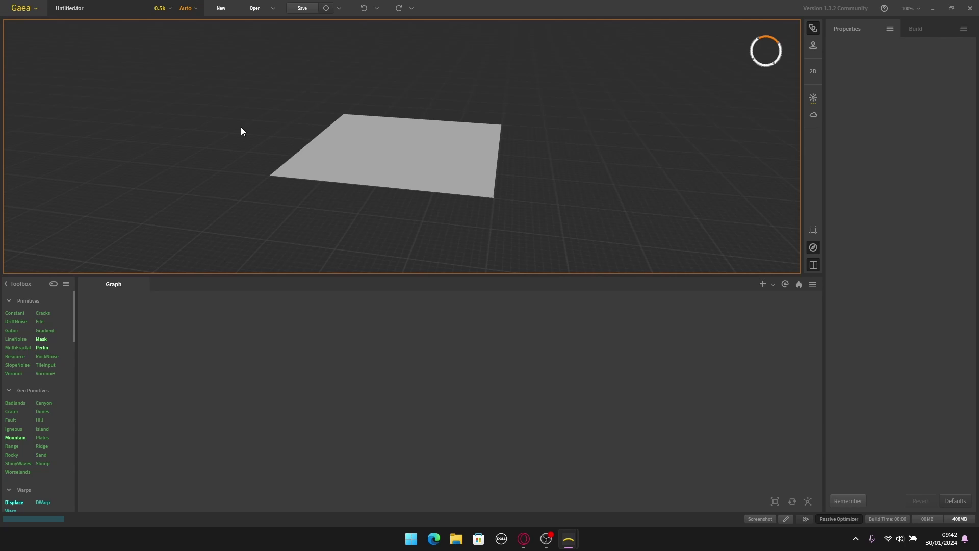
middle_drag(241, 127, 256, 138)
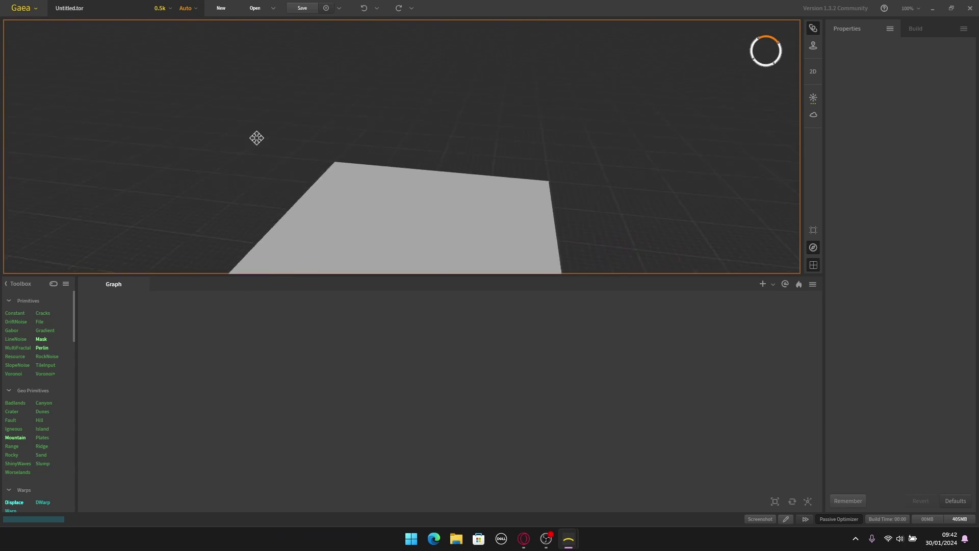
right_drag(256, 138, 267, 118)
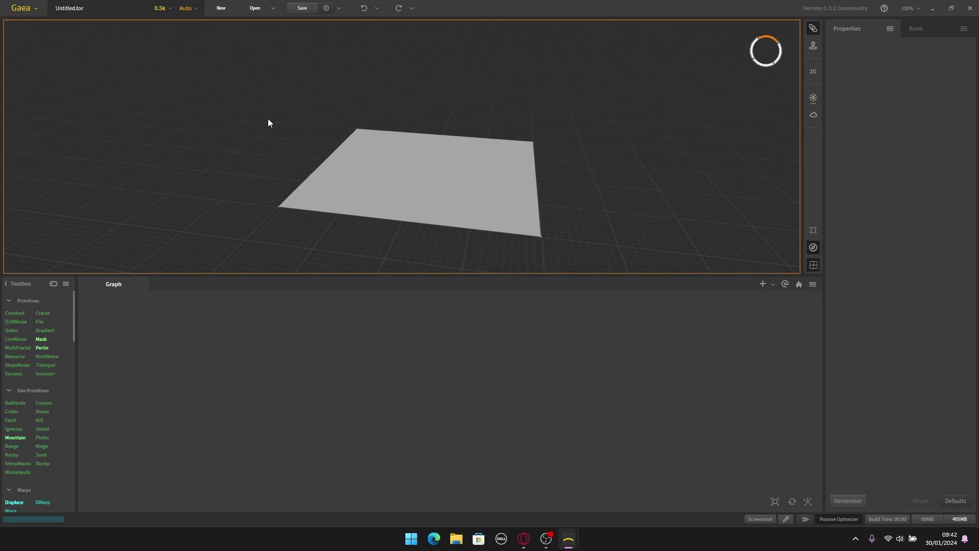
drag(196, 120, 172, 126)
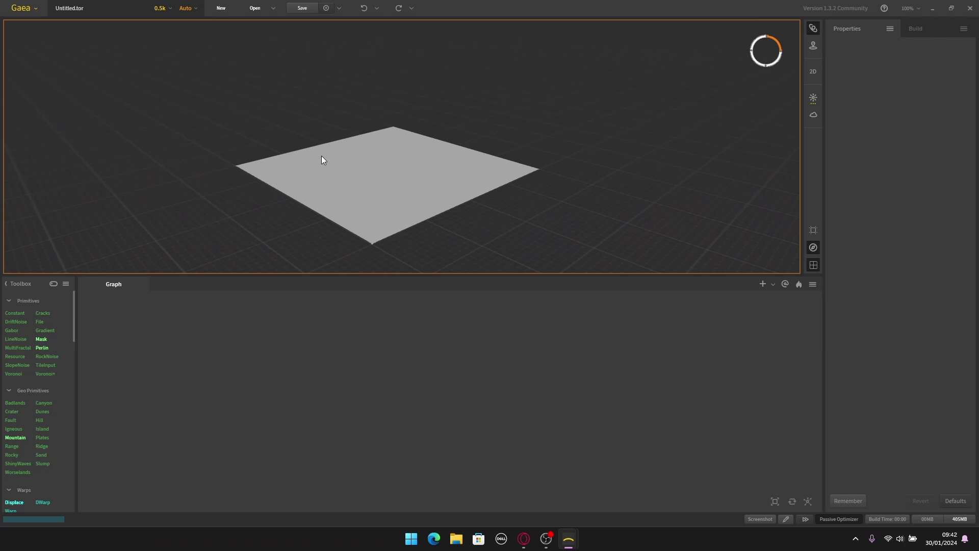
scroll(322, 156, up, 3)
scroll(322, 156, down, 3)
middle_drag(365, 144, 368, 144)
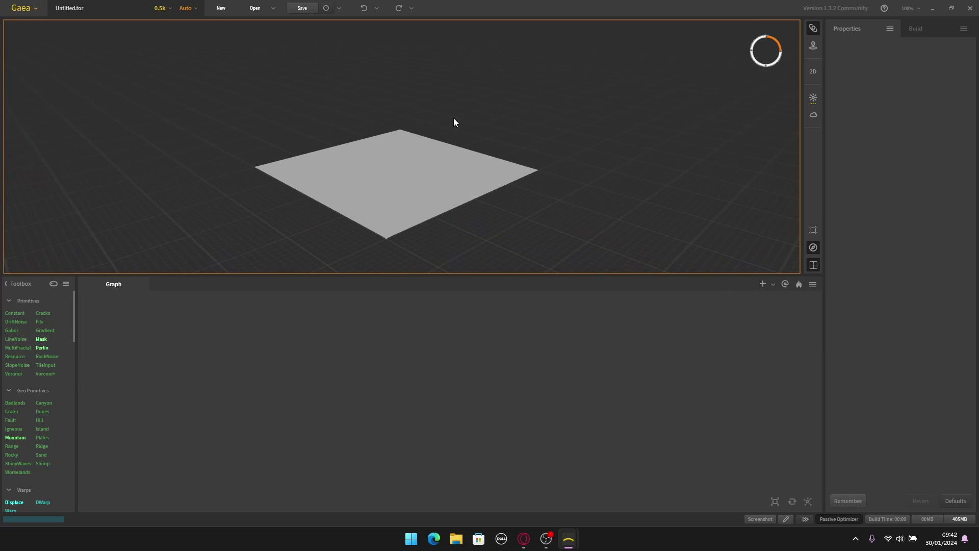
middle_drag(454, 117, 454, 116)
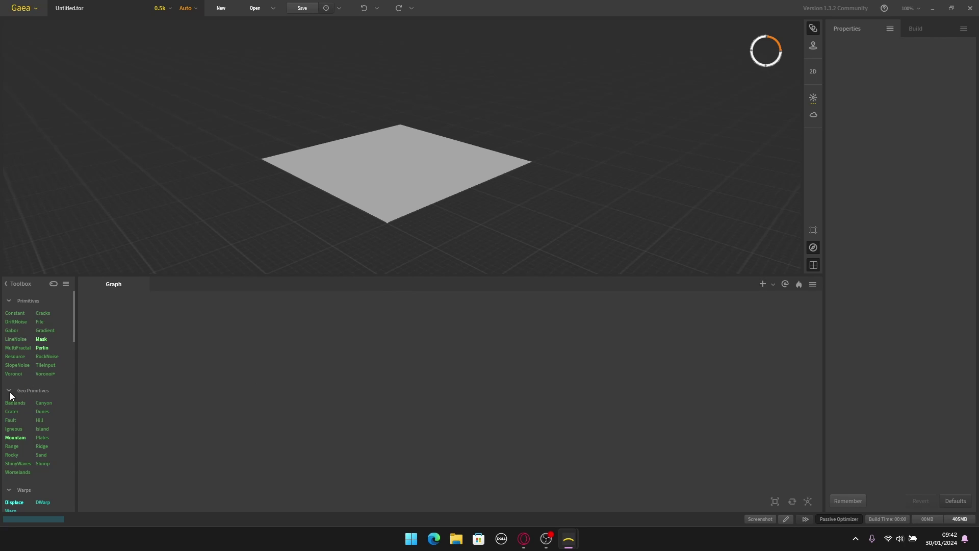
- Look through the available node categories, from Primitives and Geo Primitives through Warps, Adjustments, Profile and Filters to Erosion
scroll(42, 346, down, 15)
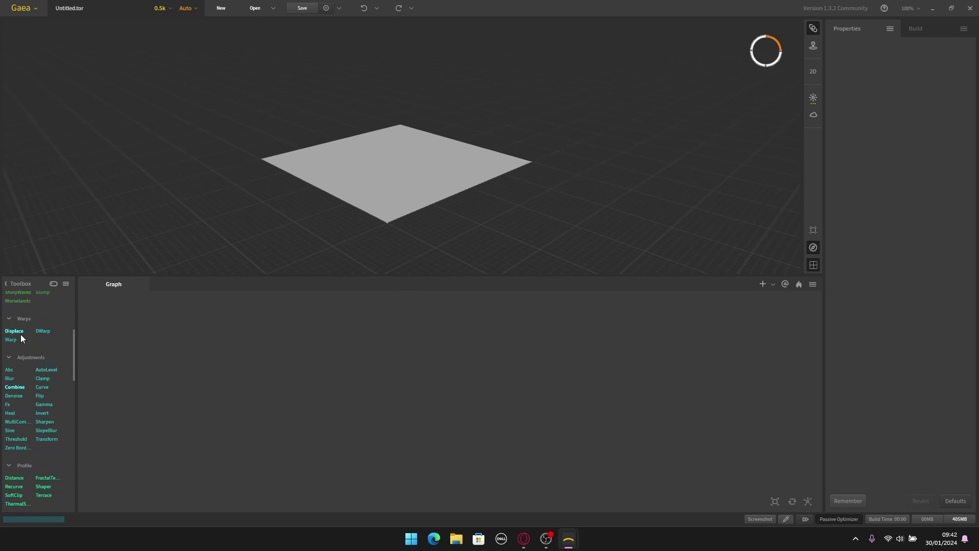
scroll(42, 347, down, 3)
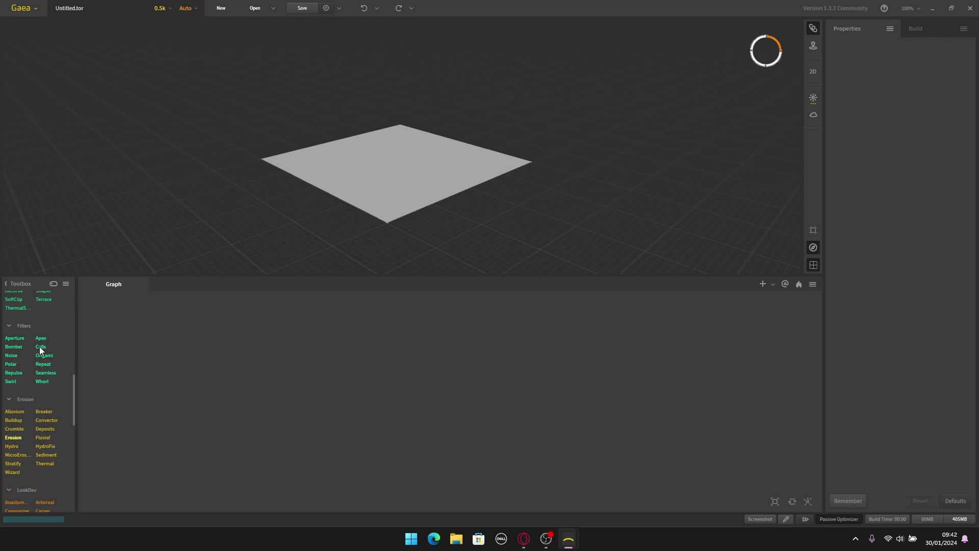
scroll(37, 349, up, 18)
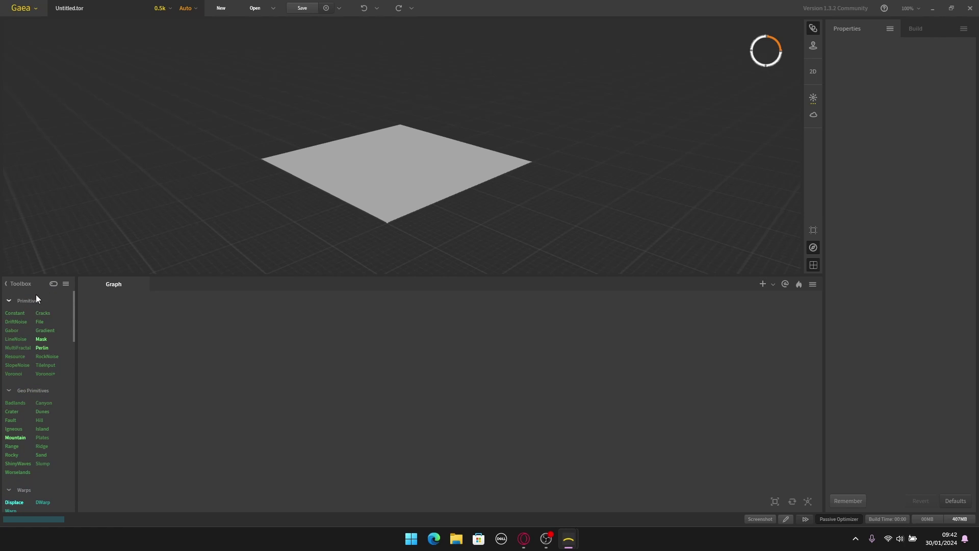
scroll(37, 357, down, 3)
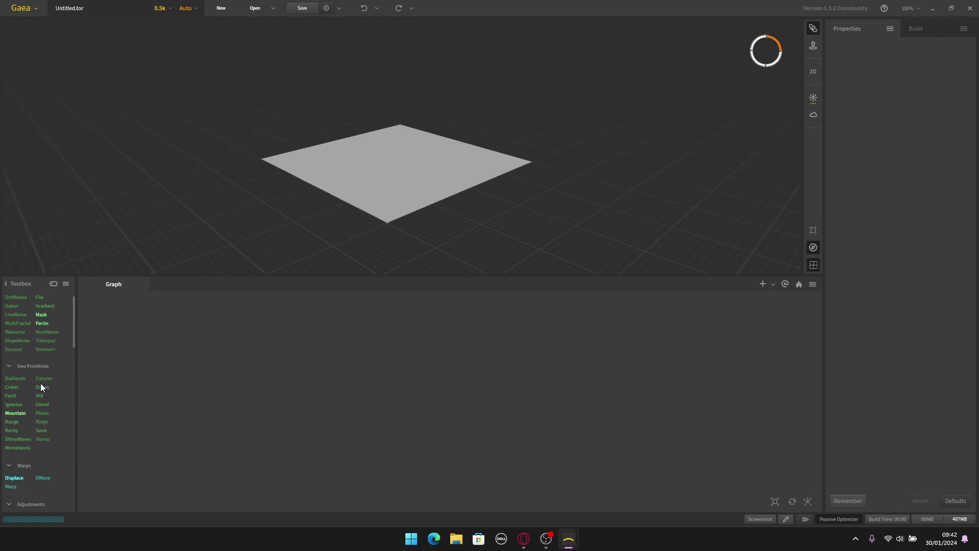
scroll(39, 408, down, 6)
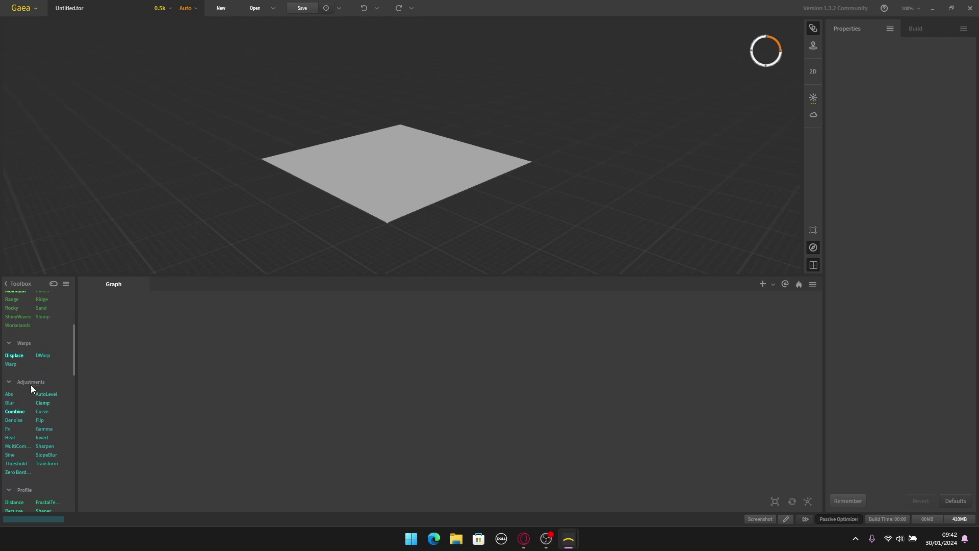
scroll(64, 444, down, 5)
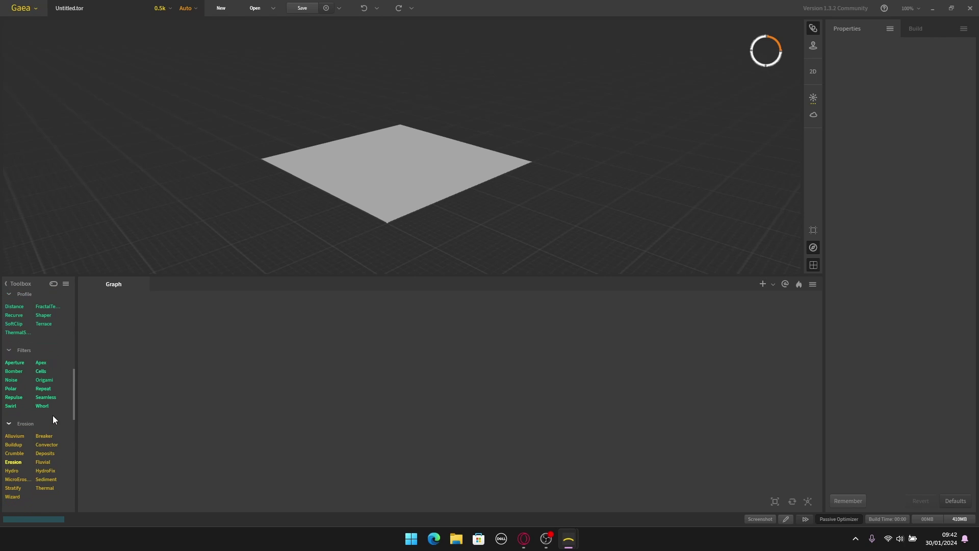
scroll(36, 429, down, 5)
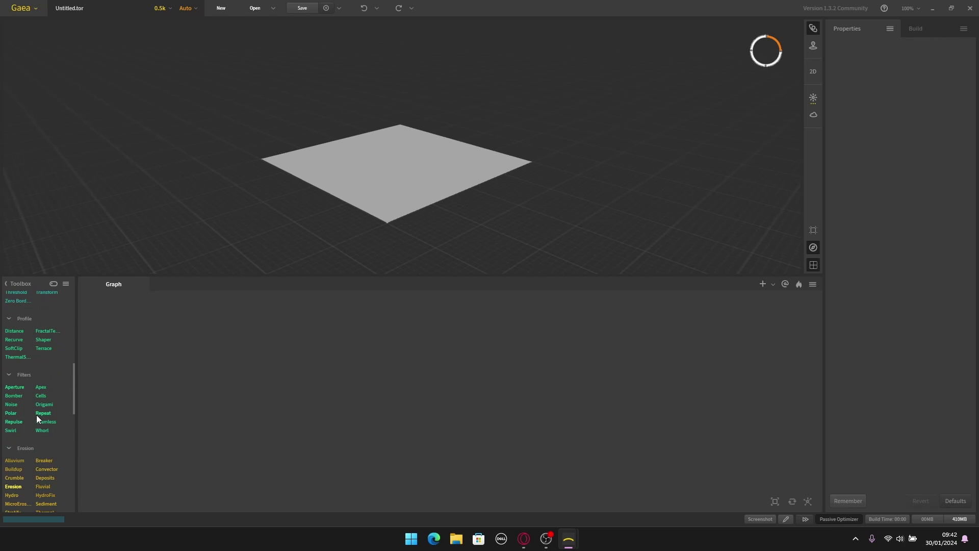
scroll(45, 411, up, 15)
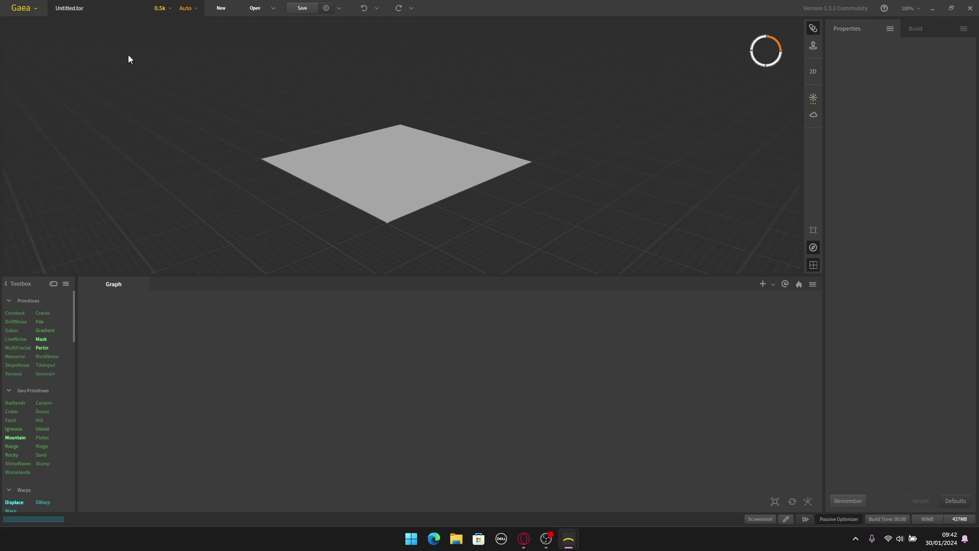
- Set the terrain preview resolution to 1k
click(160, 8)
click(407, 175)
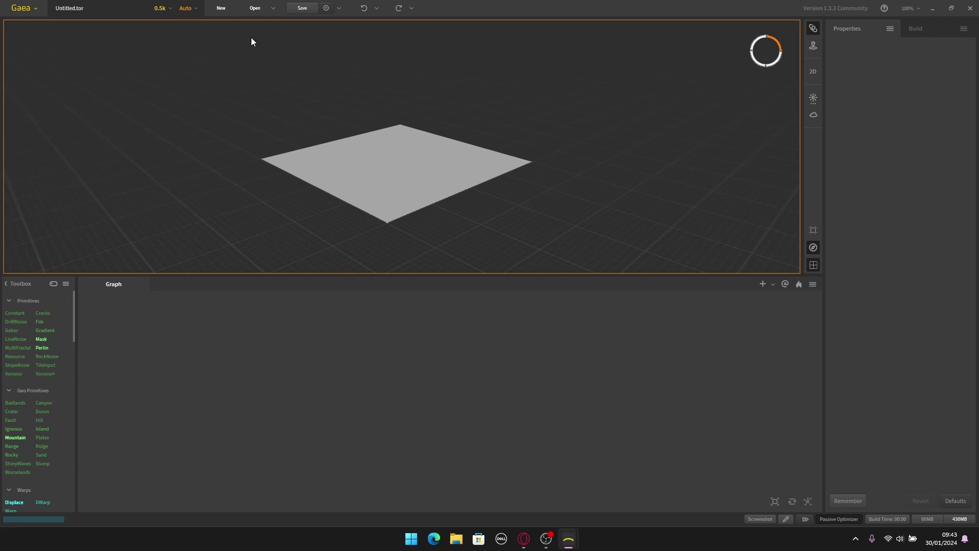
click(160, 9)
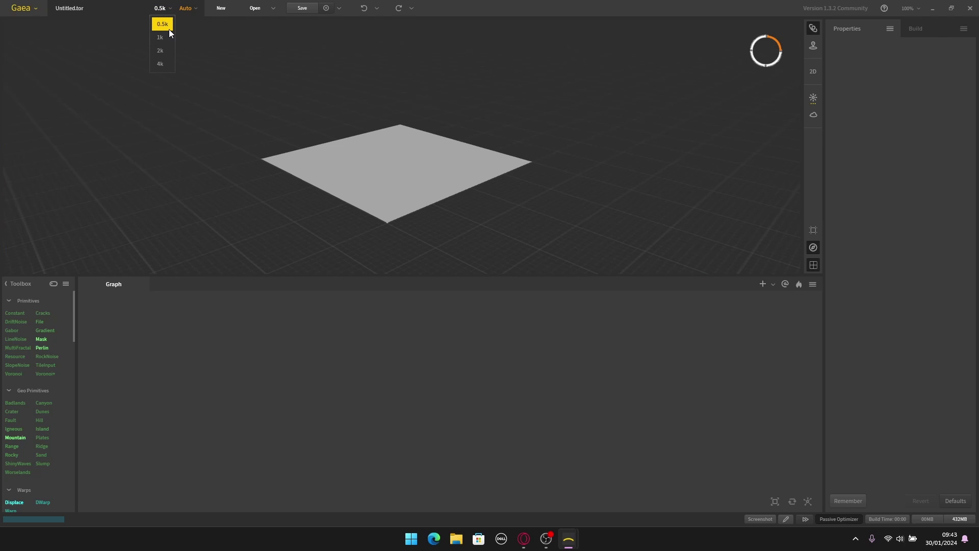
click(372, 99)
scroll(372, 98, up, 2)
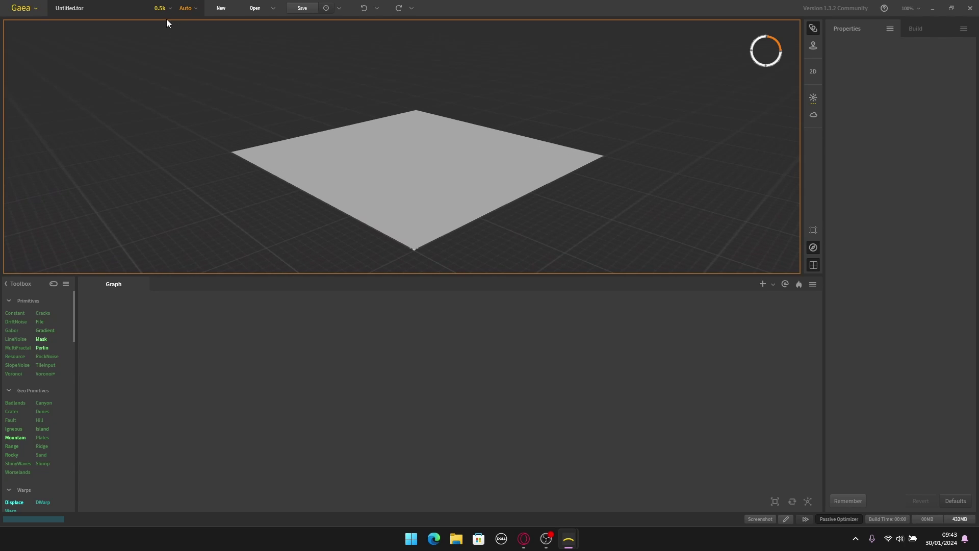
click(162, 9)
click(158, 40)
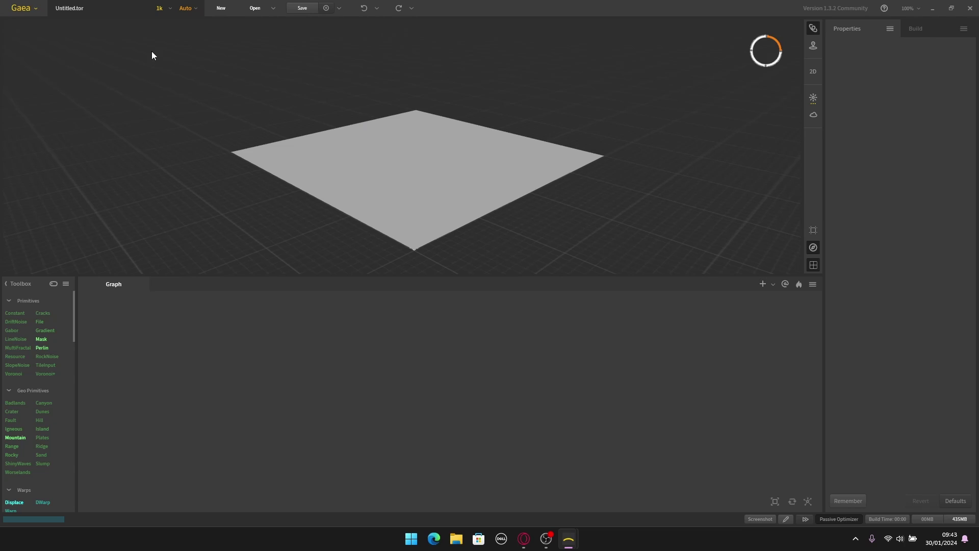
click(323, 77)
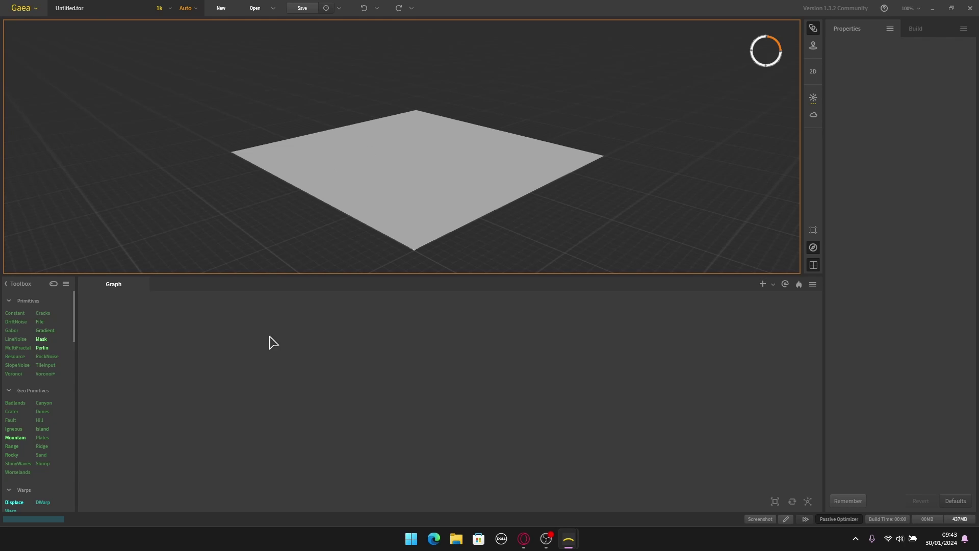
click(338, 392)
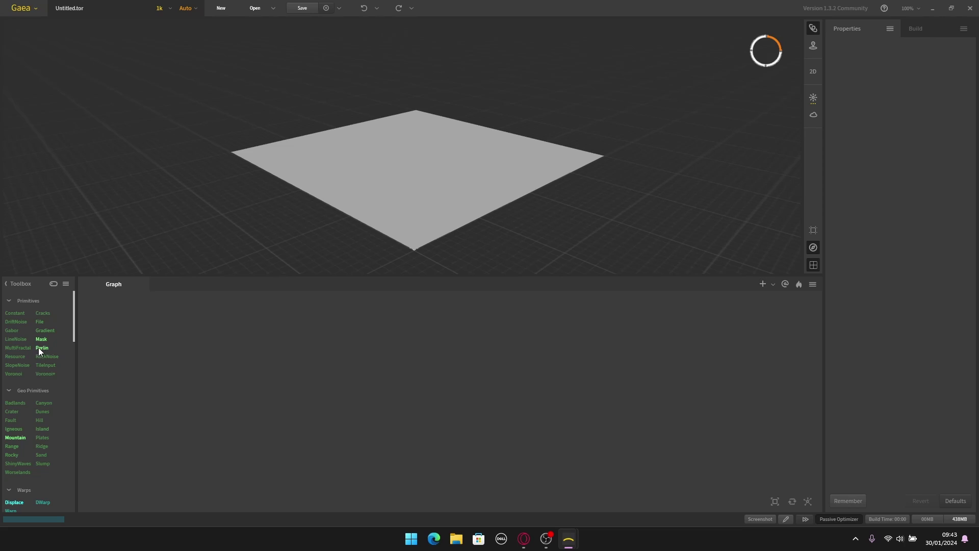
- Place a Perlin primitive node in the empty graph and delete it again
drag(41, 348, 207, 416)
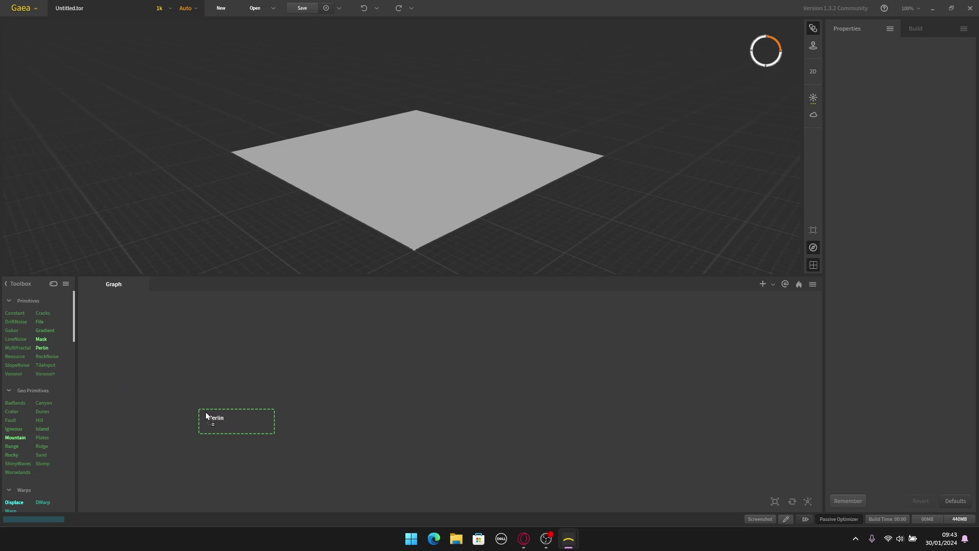
drag(242, 456, 241, 455)
click(241, 448)
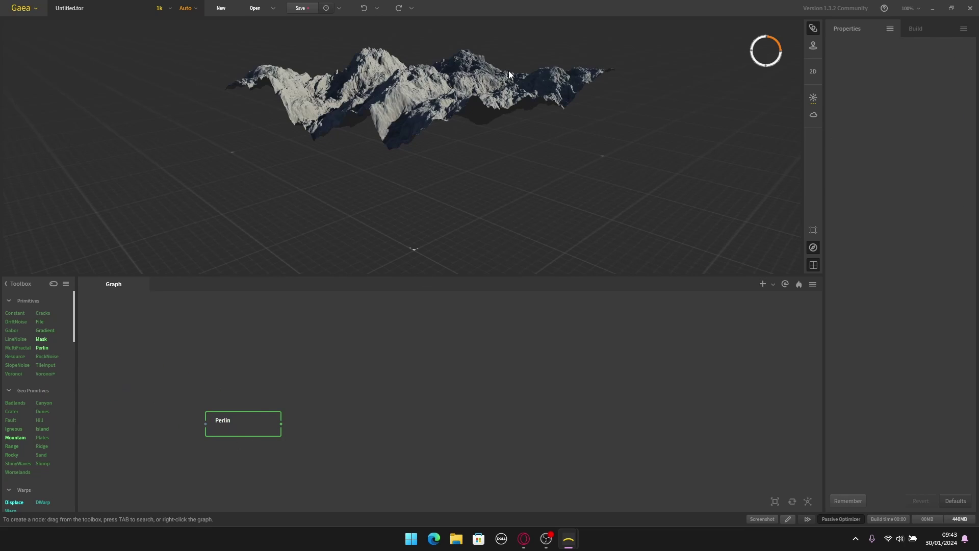
click(255, 425)
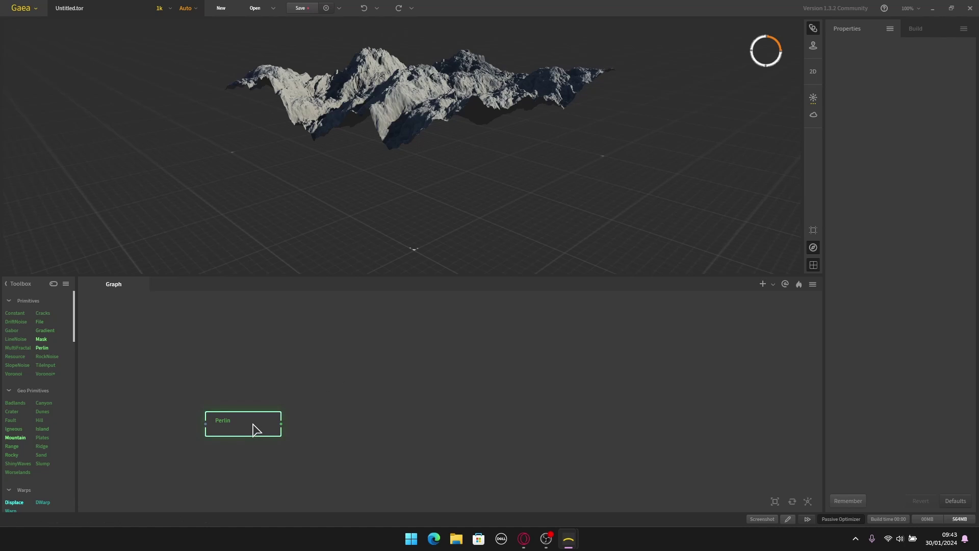
key(Delete)
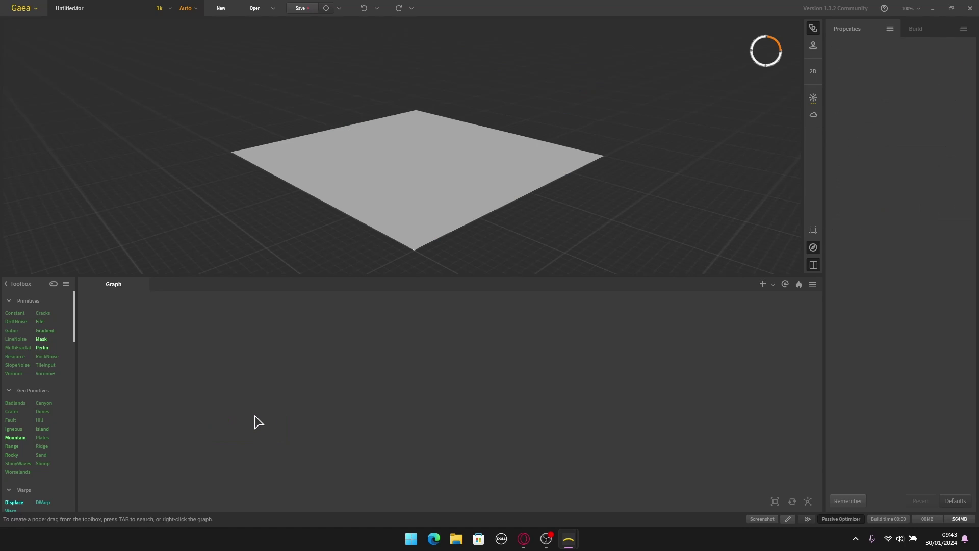
- Search the nodes for "per" and add a Perlin node to the empty graph
key(Tab)
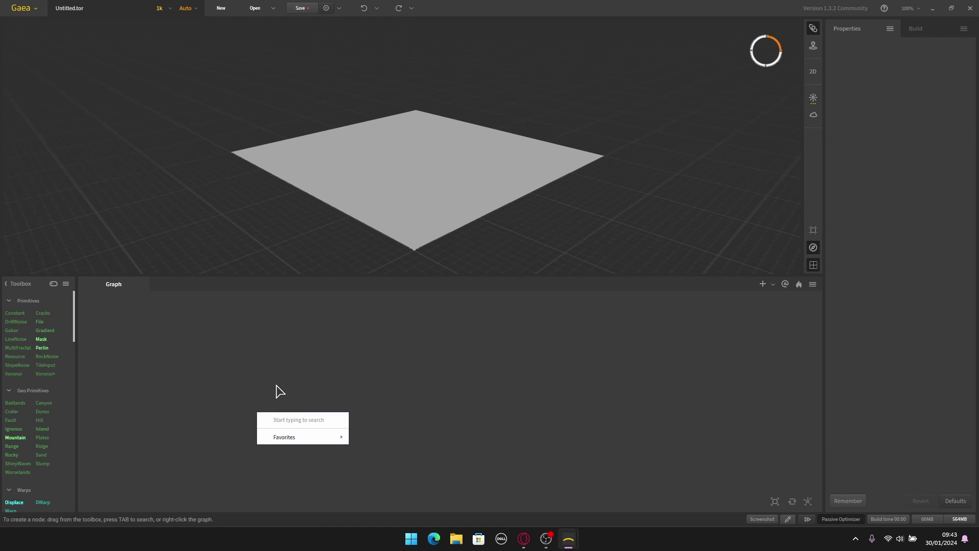
text(per)
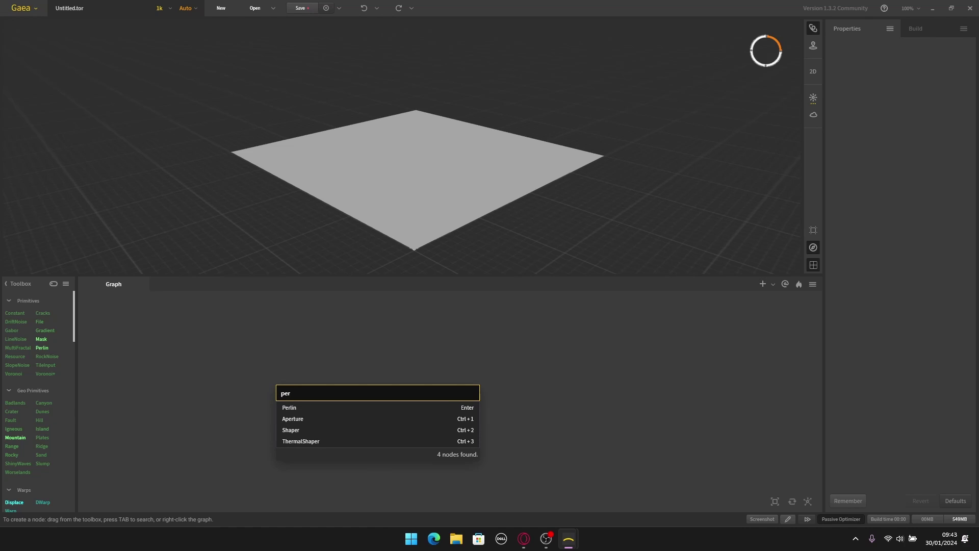
click(290, 408)
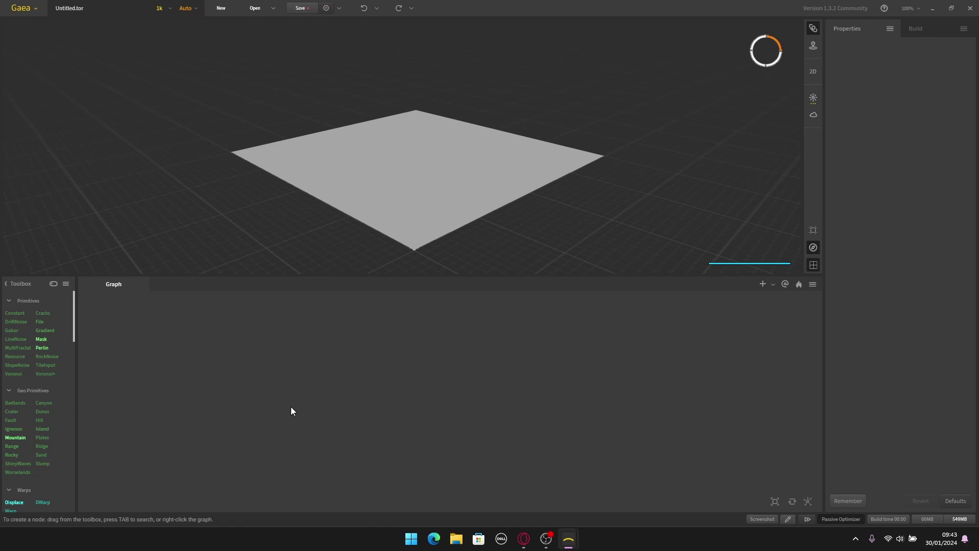
drag(320, 400, 285, 413)
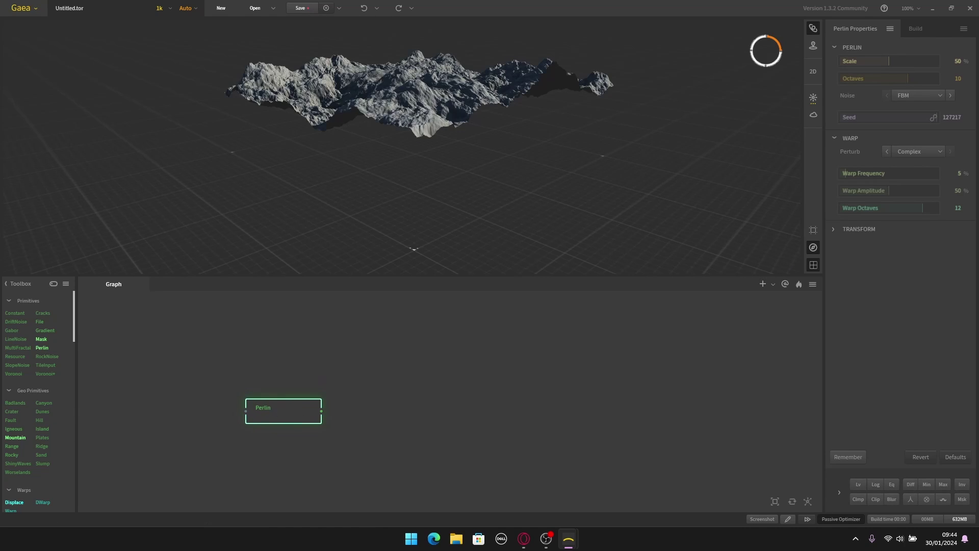
- Shift the Perlin node slightly in the graph and set its Scale to 65%
click(454, 411)
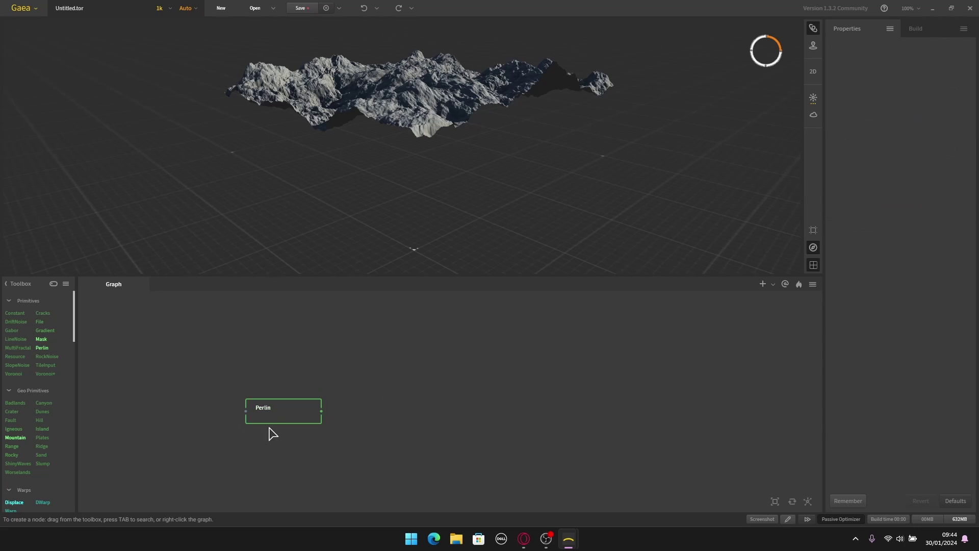
drag(272, 422, 252, 420)
click(378, 477)
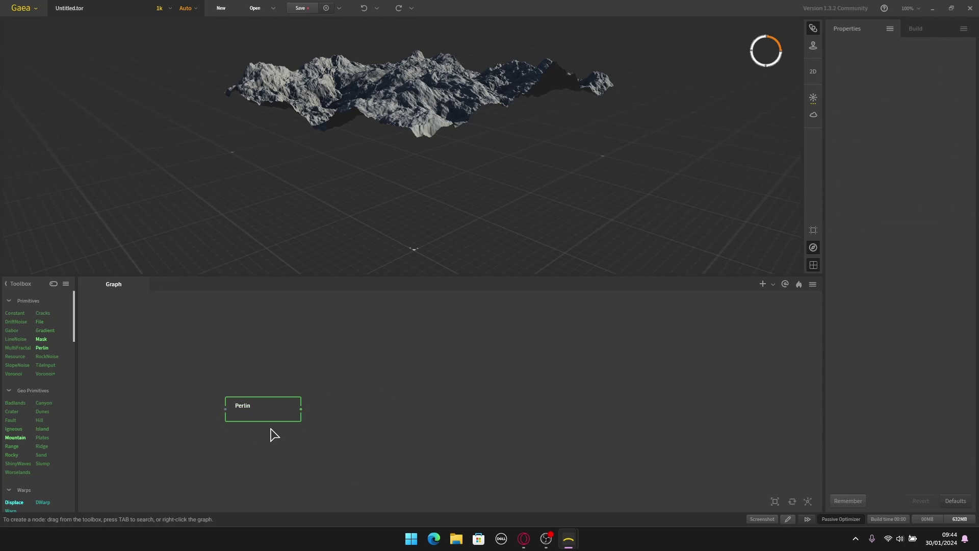
click(253, 414)
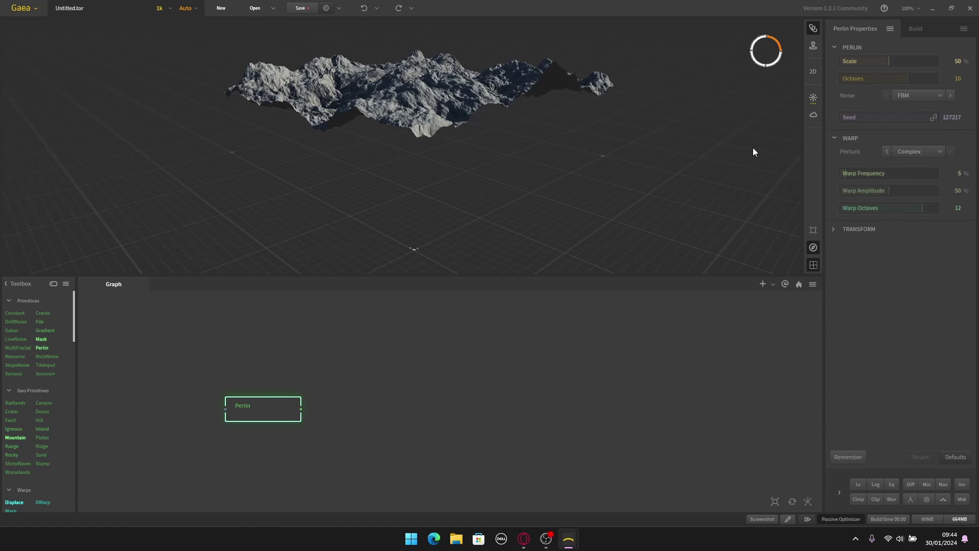
scroll(556, 146, up, 5)
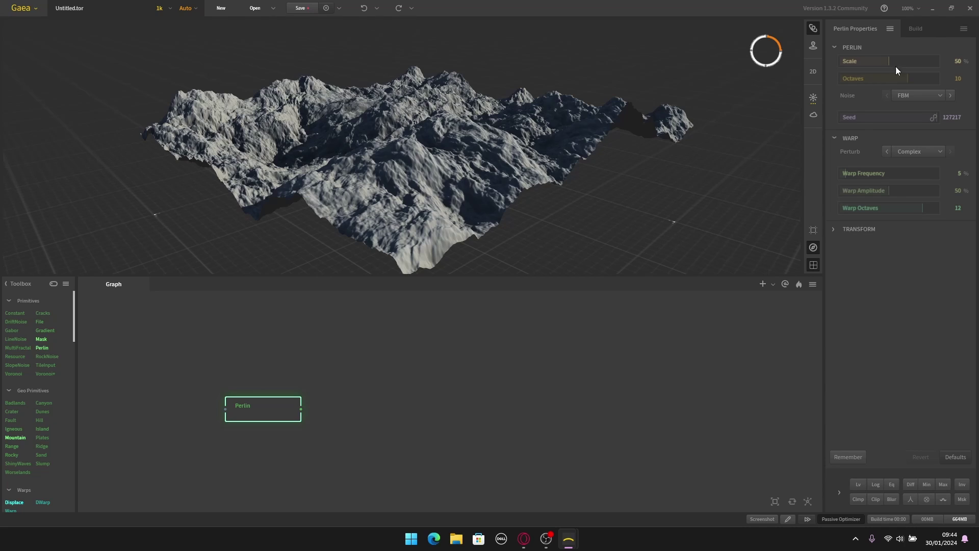
click(958, 62)
text(65)
key(Return)
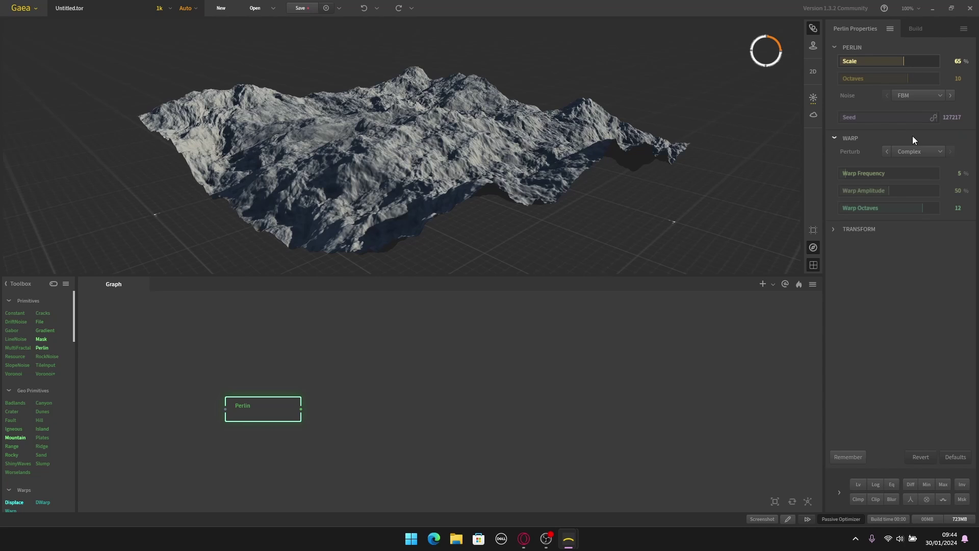
click(314, 394)
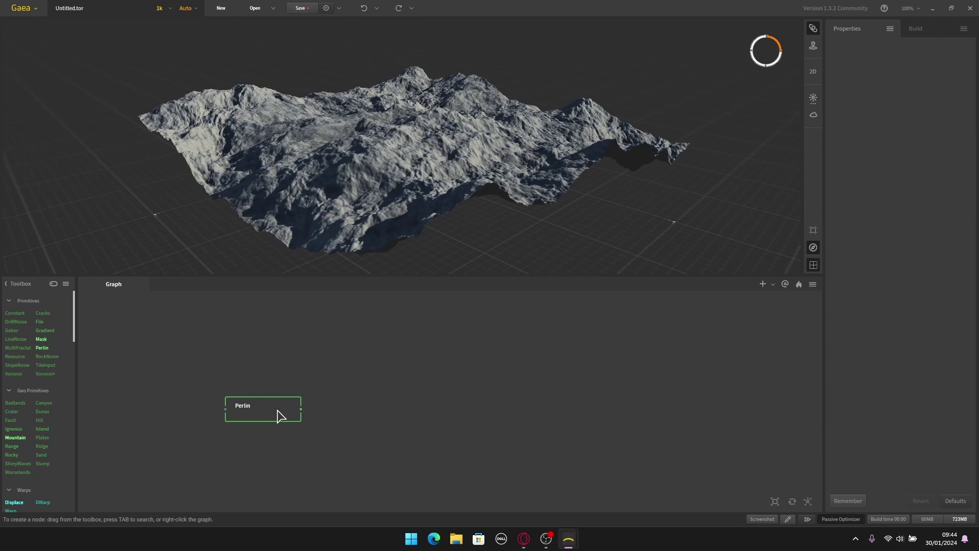
- Search the nodes for "ro", add a Rocky node and align it directly below the Perlin node
click(277, 412)
middle_drag(348, 370, 323, 338)
click(326, 381)
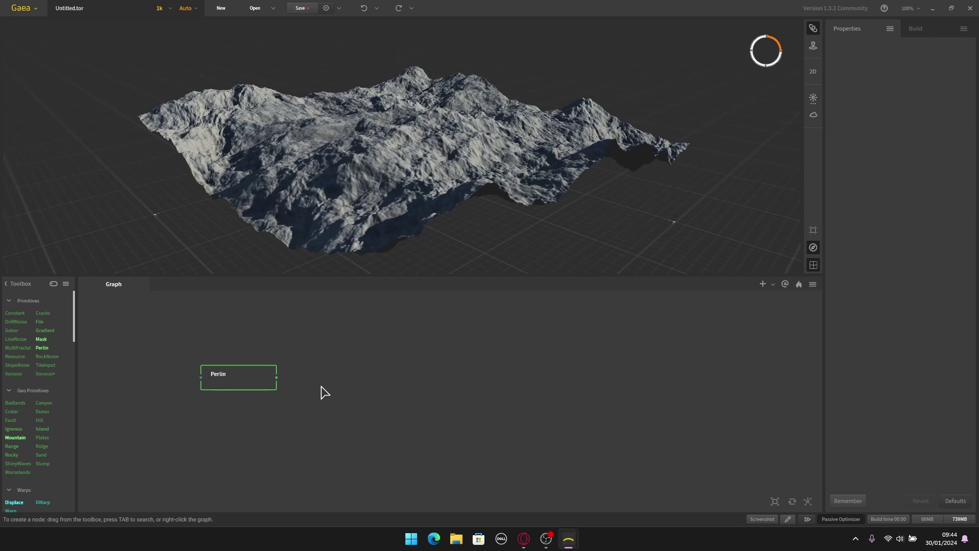
middle_drag(312, 416, 311, 407)
click(238, 372)
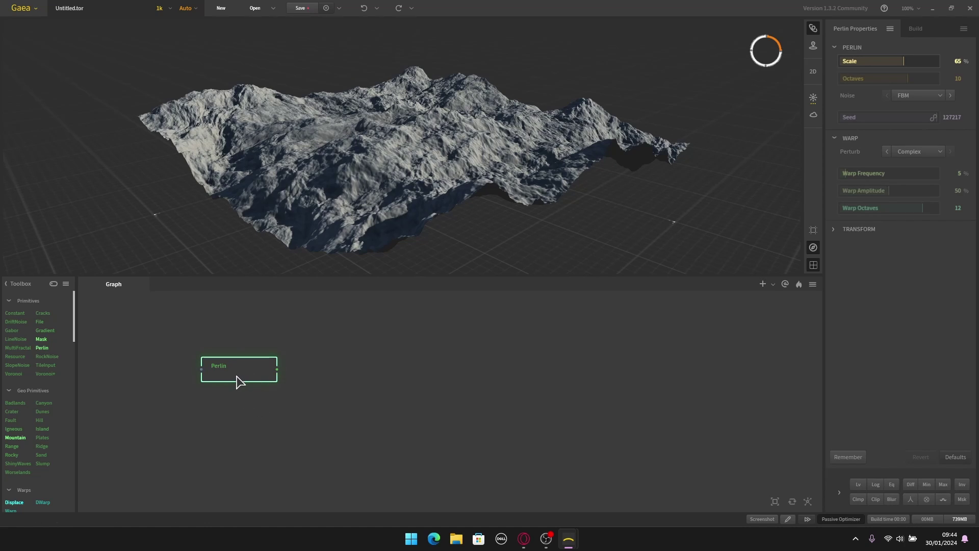
click(240, 404)
right_click(236, 430)
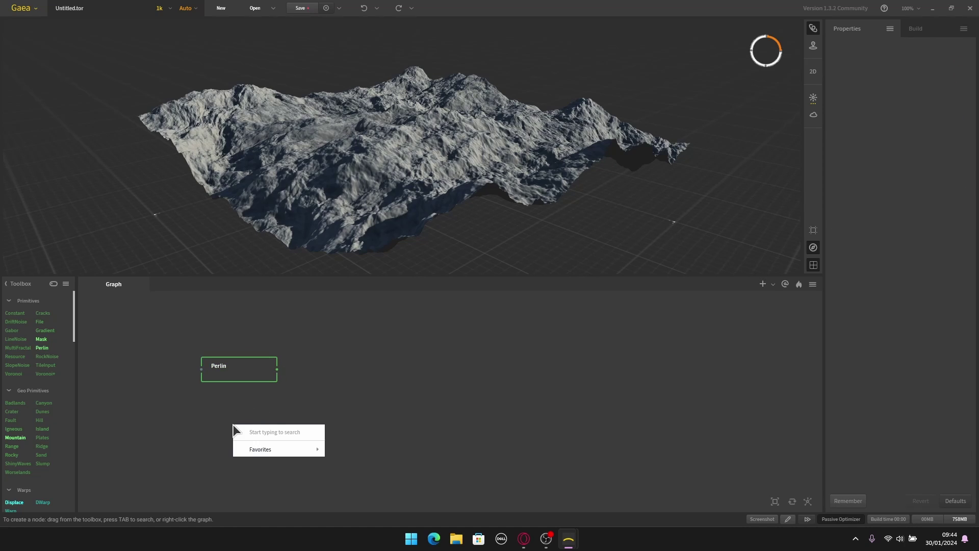
text(ro)
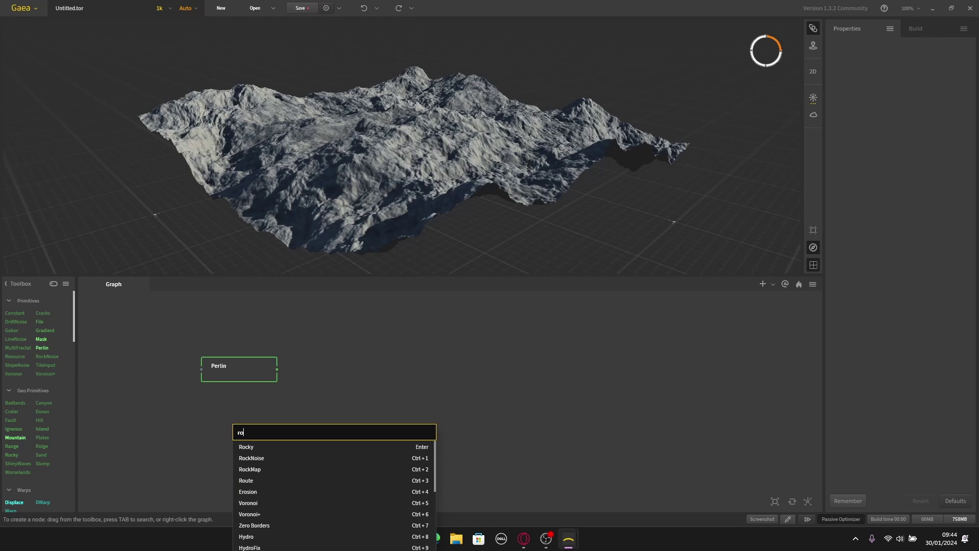
click(254, 446)
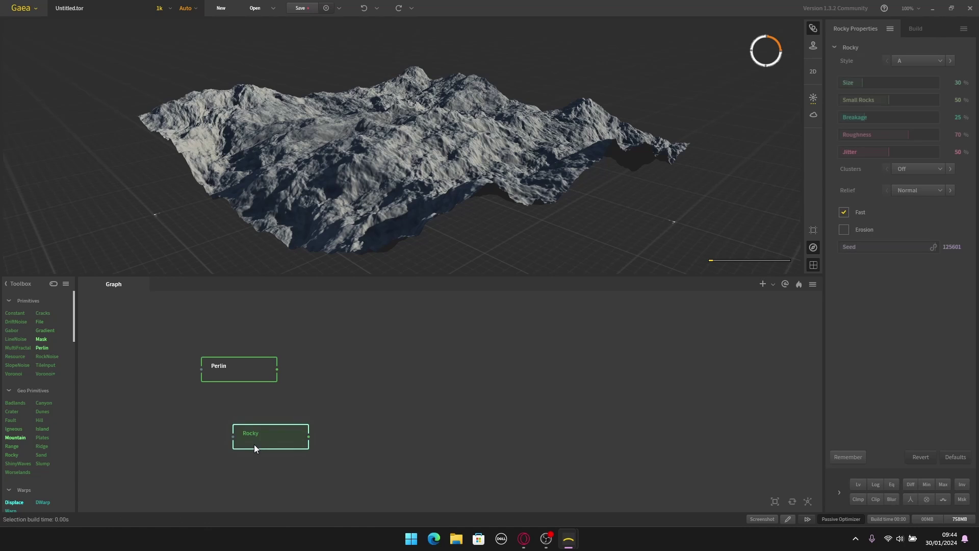
drag(257, 437, 225, 413)
click(378, 421)
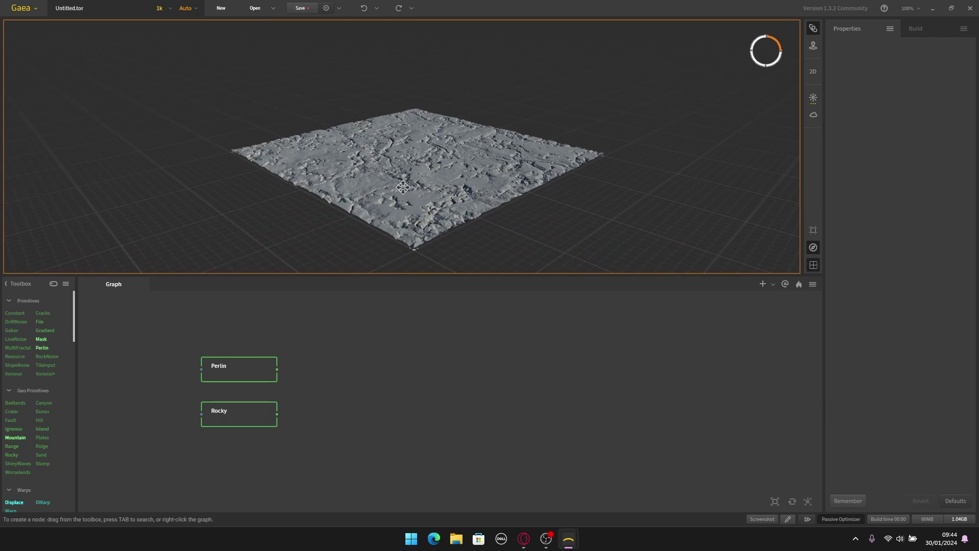
- Examine the Perlin and Rocky terrains one after the other in the 3D preview, close up and from above
click(227, 378)
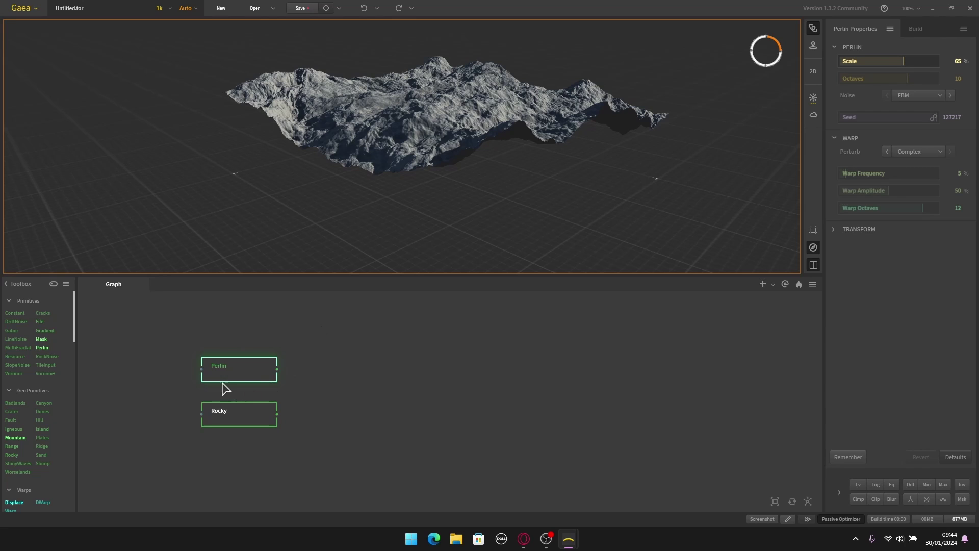
scroll(438, 121, up, 5)
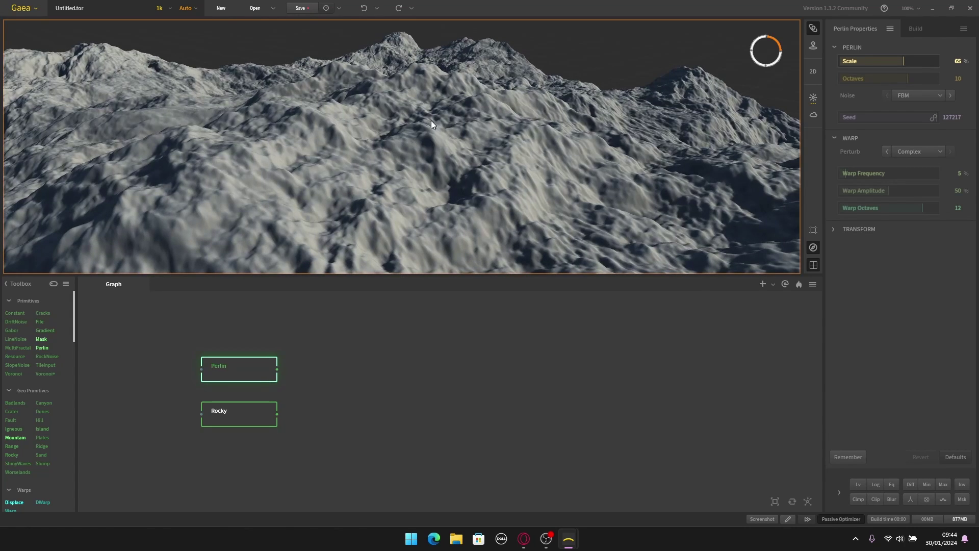
scroll(437, 123, down, 6)
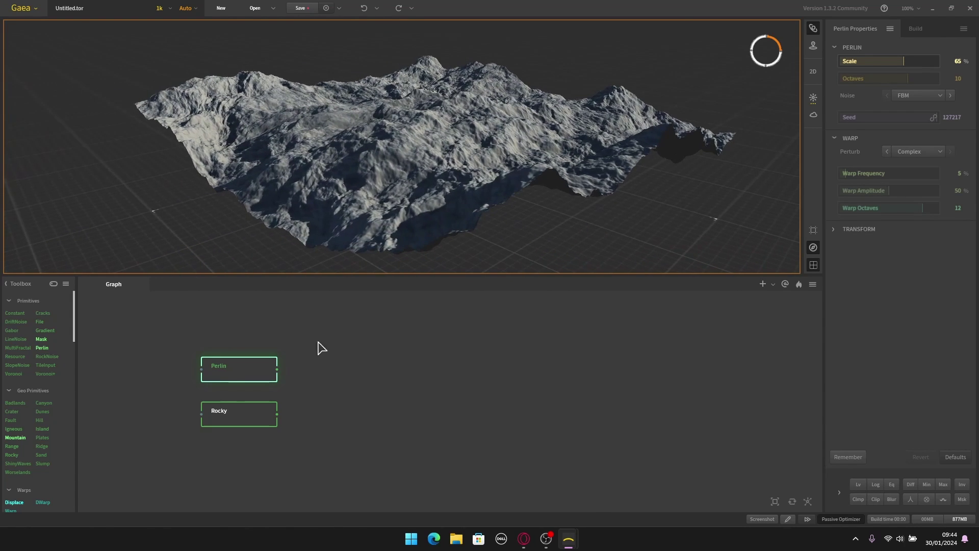
click(227, 425)
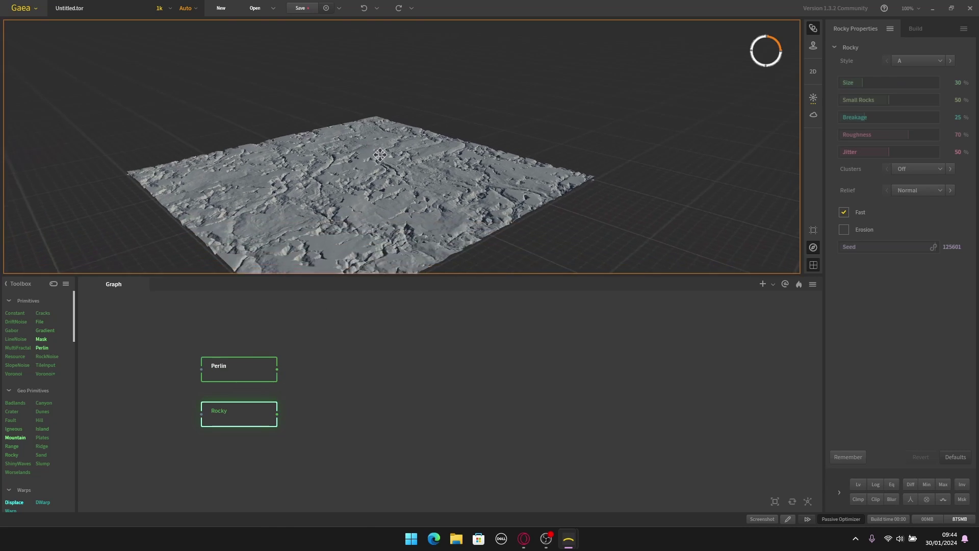
scroll(393, 164, up, 5)
scroll(393, 164, down, 7)
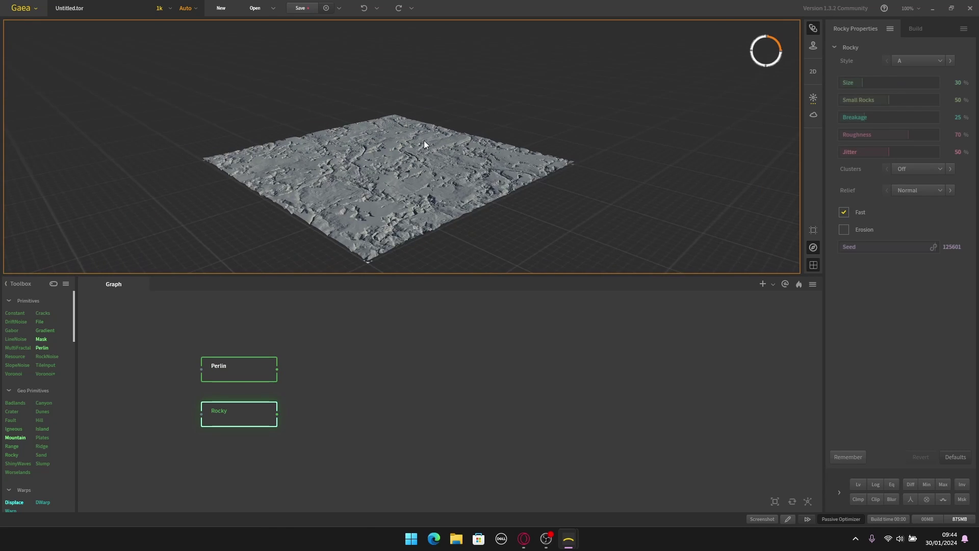
drag(424, 139, 419, 109)
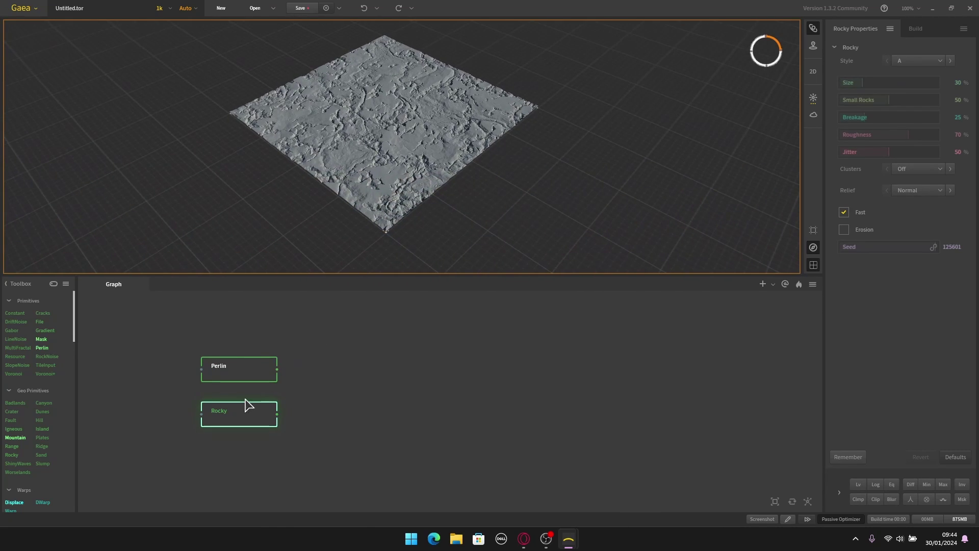
click(214, 369)
- Add a Combine node beside the Perlin and Rocky nodes, connecting Perlin to its first input and Rocky to its second
click(312, 399)
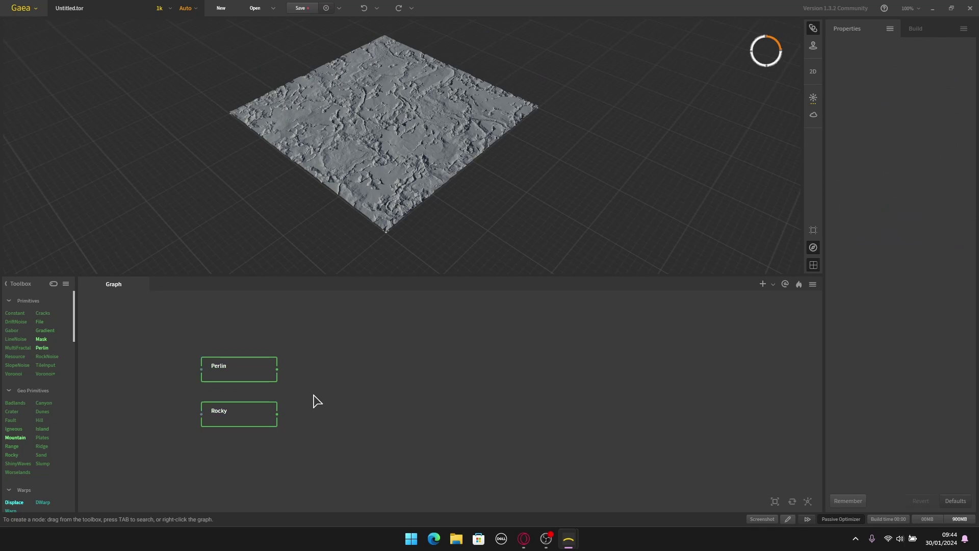
right_click(311, 393)
text(combi)
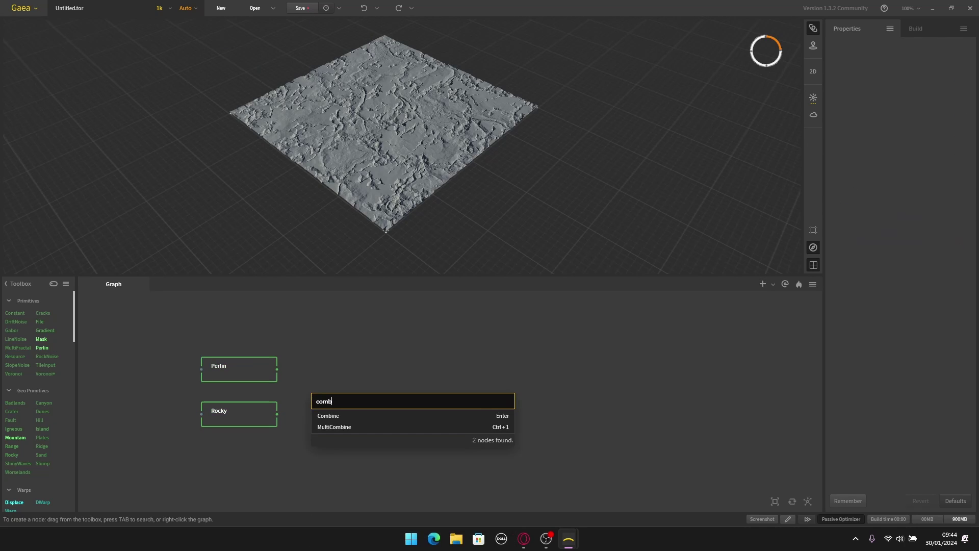
click(326, 421)
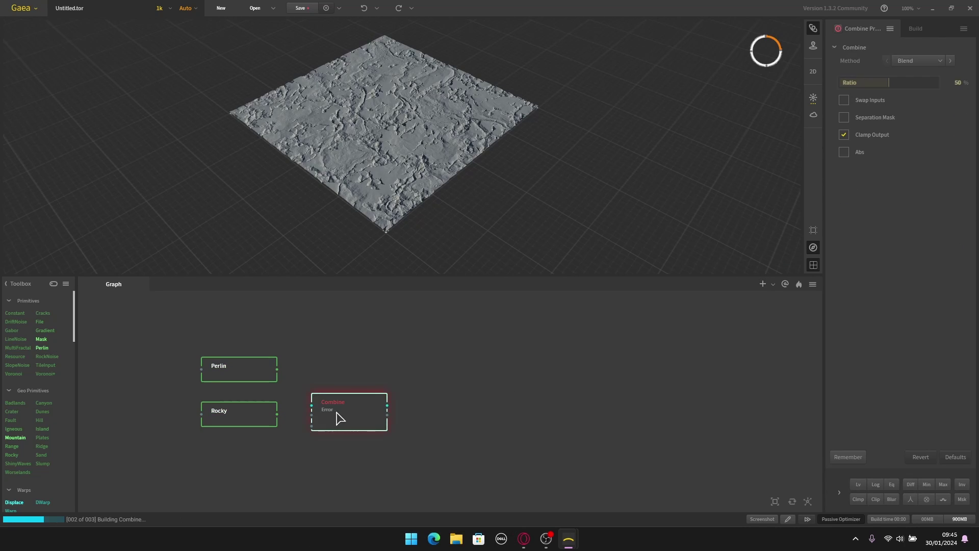
drag(334, 416, 327, 388)
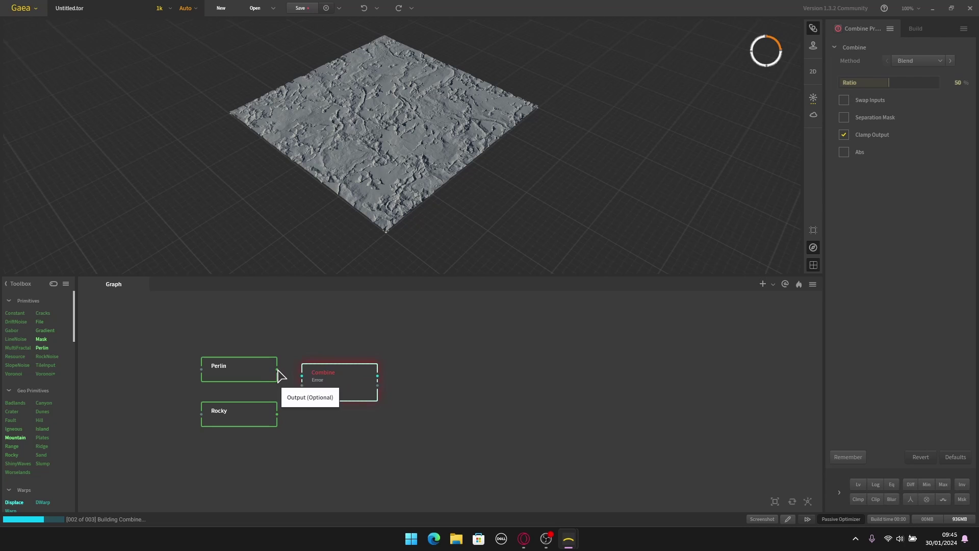
drag(278, 369, 303, 378)
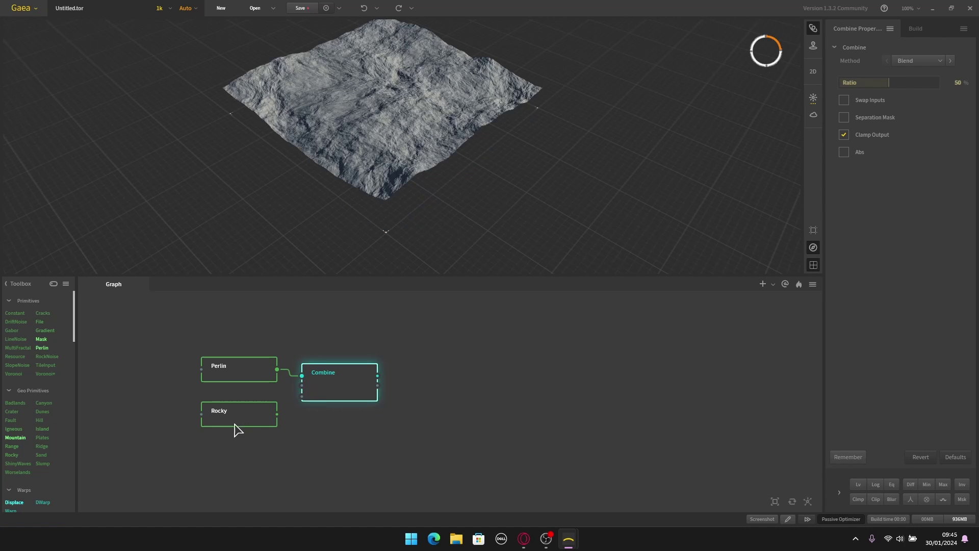
drag(277, 414, 301, 385)
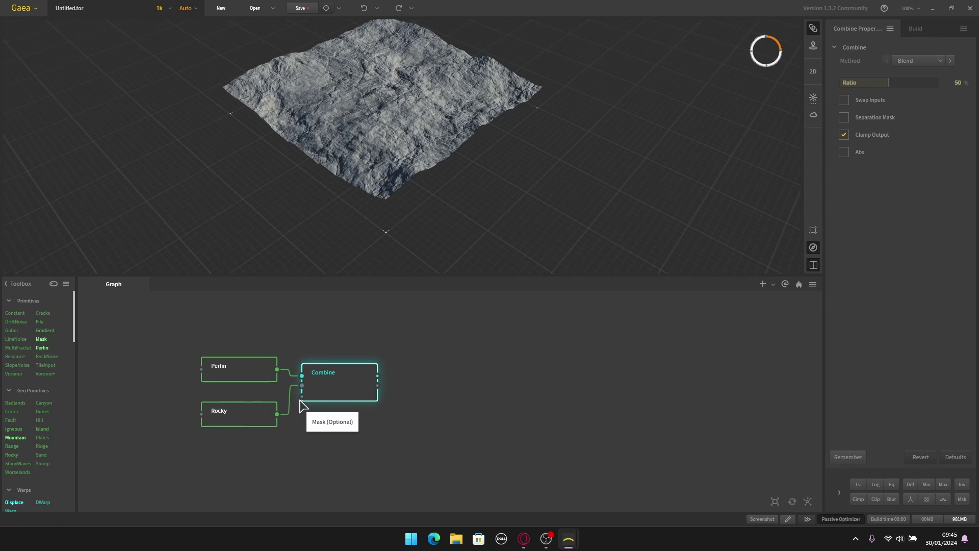
- Compare the surface detail of the combined terrain with the separate Rocky and Perlin terrains in the preview
middle_drag(412, 117, 404, 124)
mouse_move(404, 123)
mouse_down()
mouse_move(405, 171)
mouse_move(440, 160)
mouse_move(451, 112)
mouse_move(441, 133)
mouse_move(410, 151)
mouse_move(405, 105)
mouse_up()
click(327, 392)
scroll(440, 130, up, 5)
scroll(396, 135, down, 3)
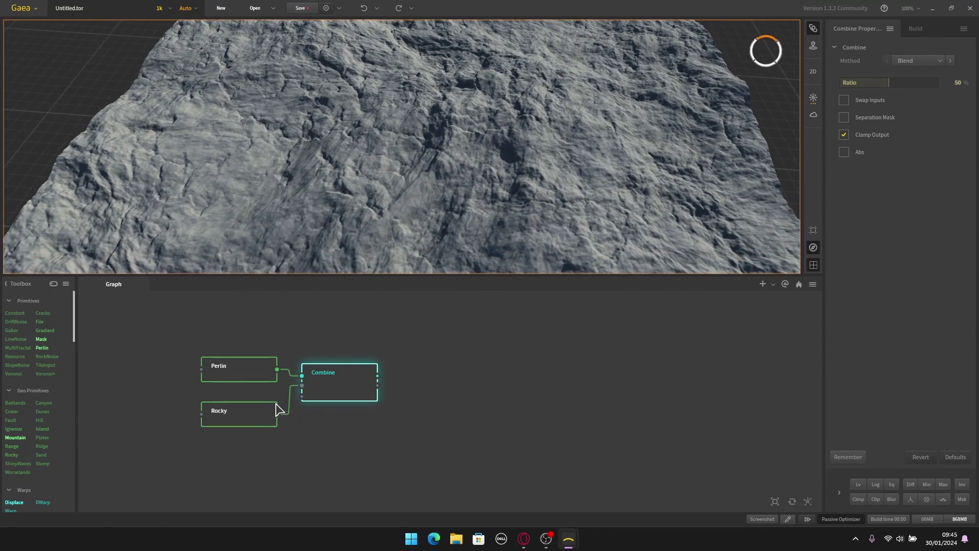
click(249, 408)
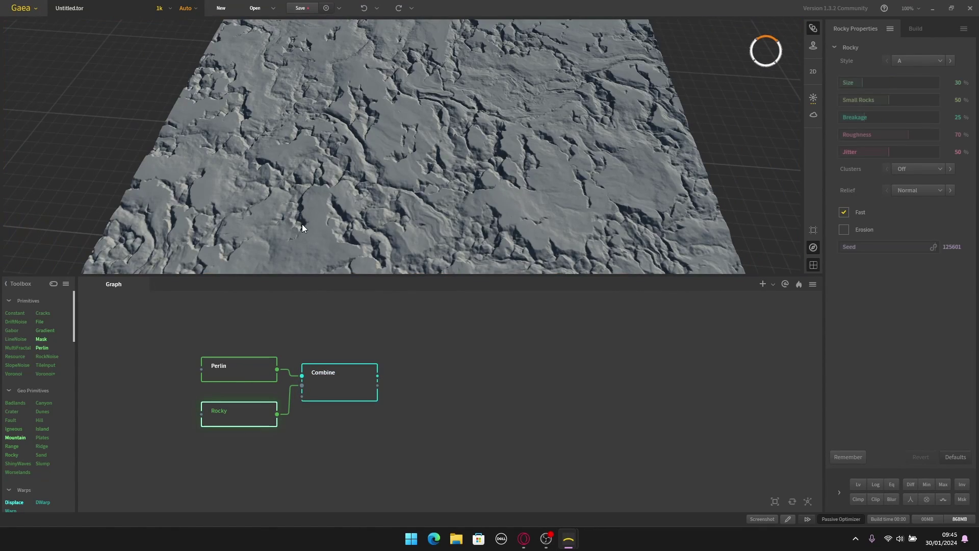
click(247, 378)
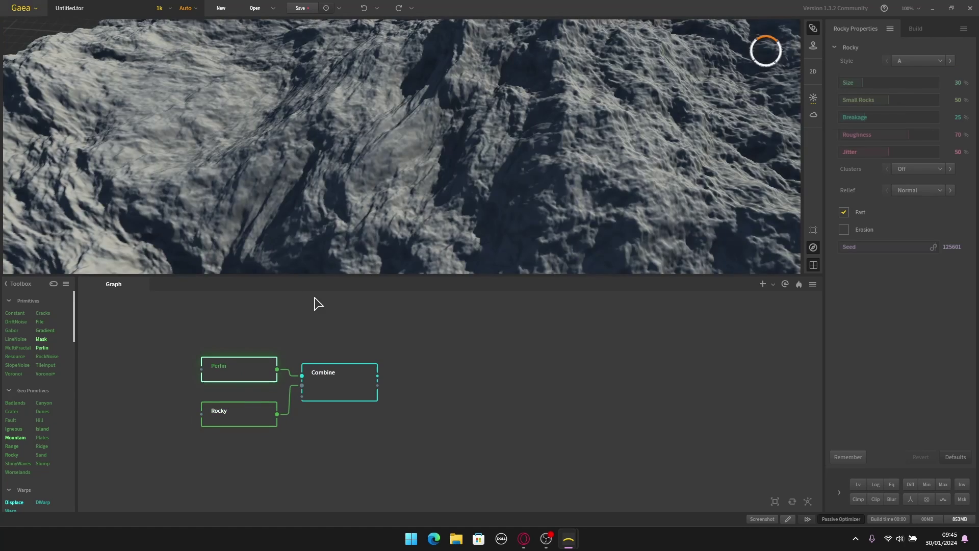
- Check the Combine node's blending methods, choose Blend and set its Ratio to 65%
click(341, 389)
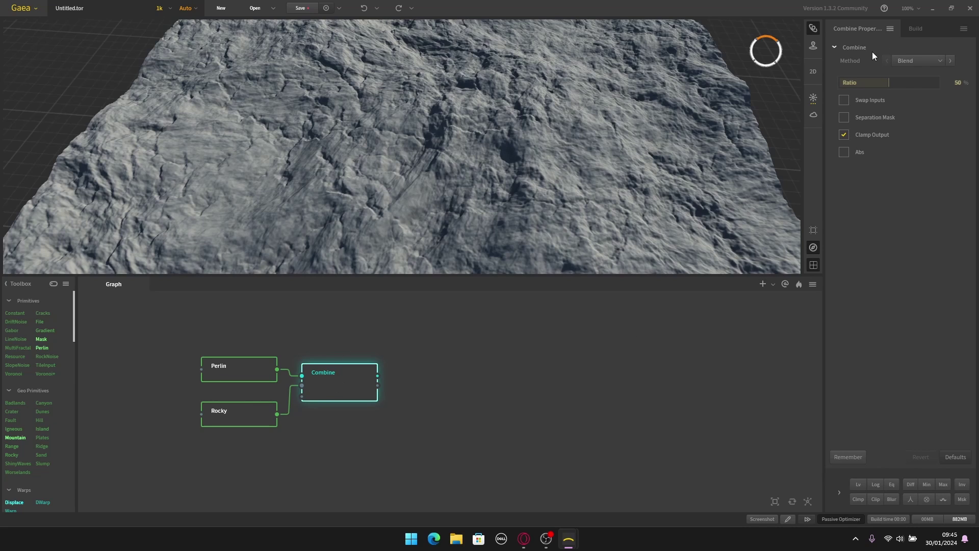
click(914, 63)
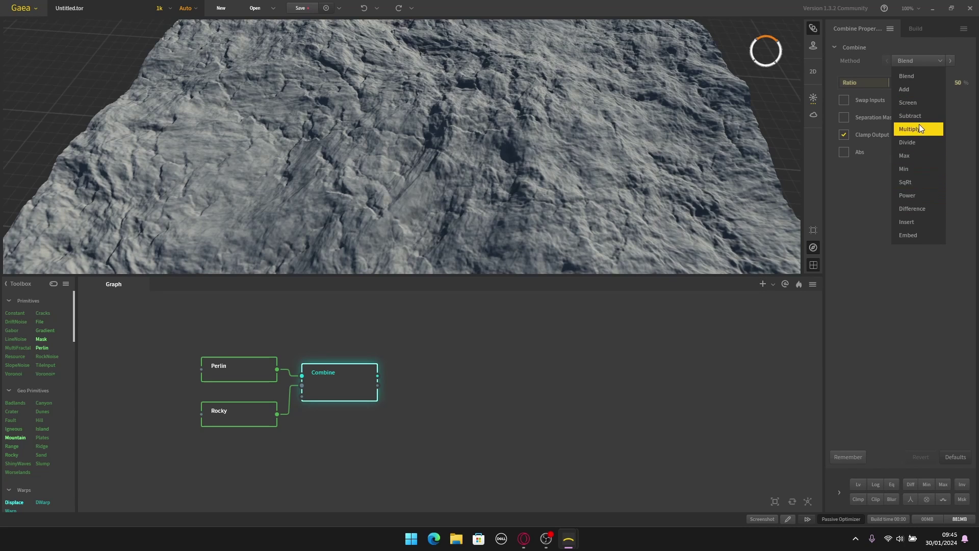
click(917, 75)
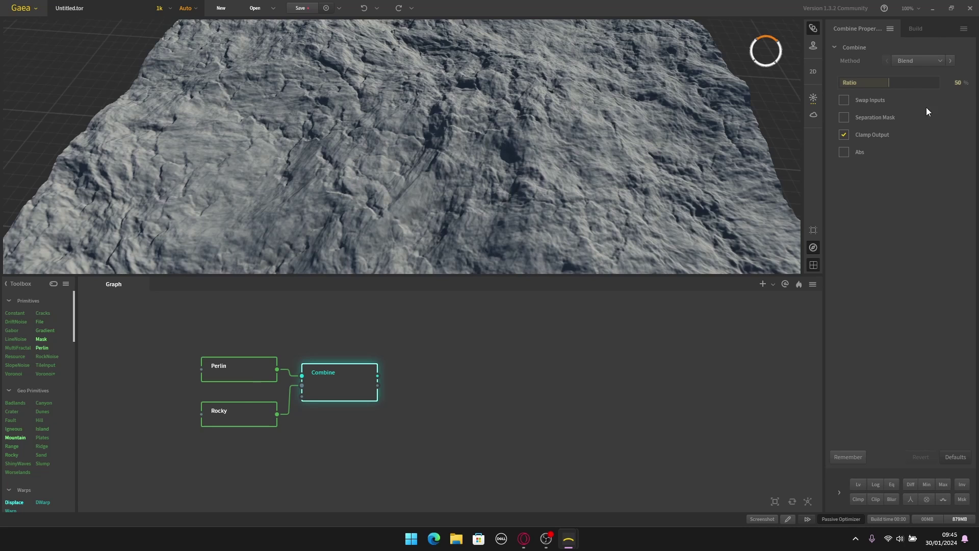
click(957, 83)
text(65)
key(Return)
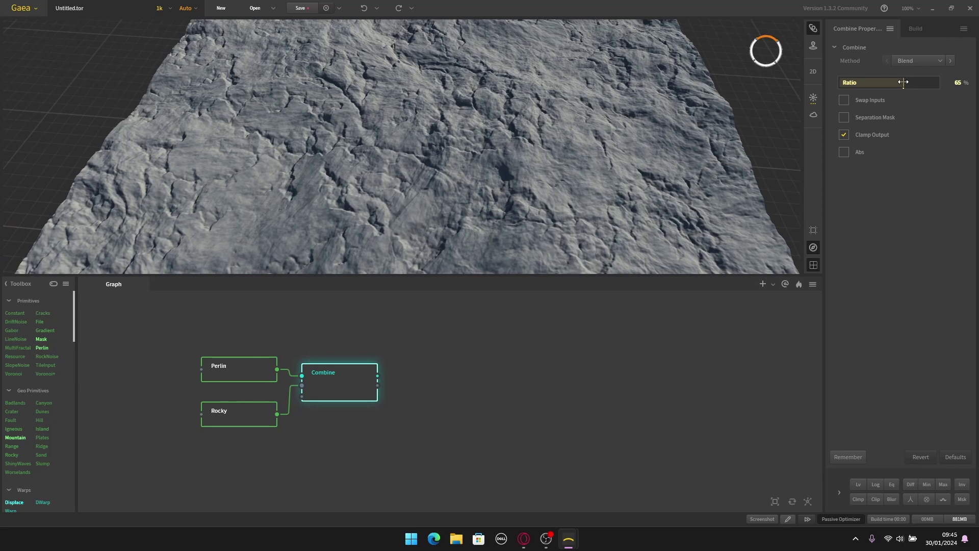
- Lower the Combine node's Ratio to 15% and compare the blended terrain with the plain Perlin terrain
drag(904, 82, 856, 82)
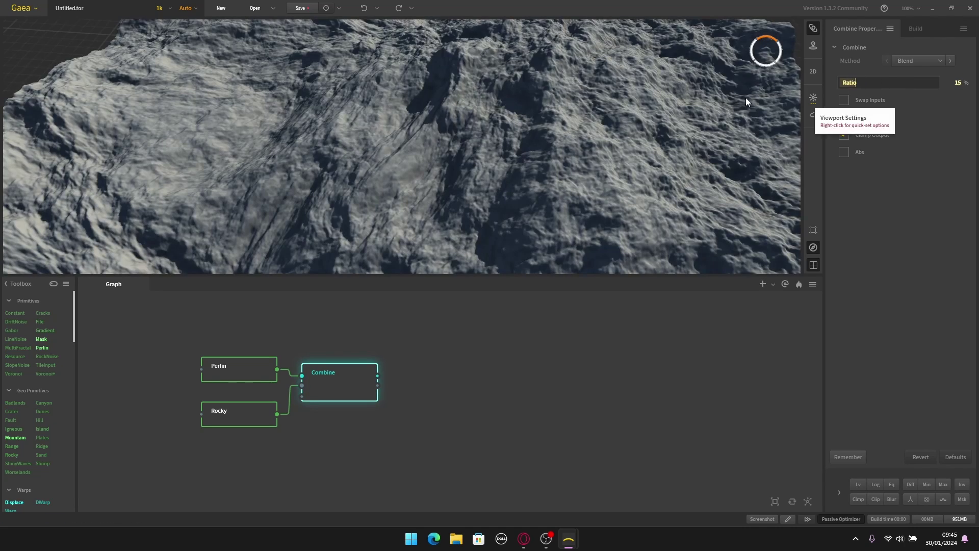
click(250, 368)
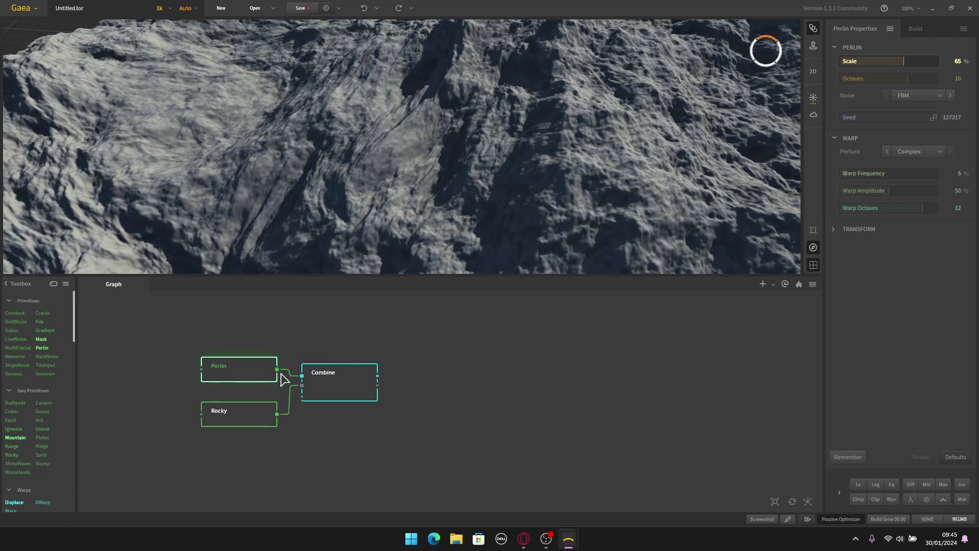
- Raise the Combine node's Ratio to 88% and compare the blended terrain with the plain Rocky terrain
click(329, 403)
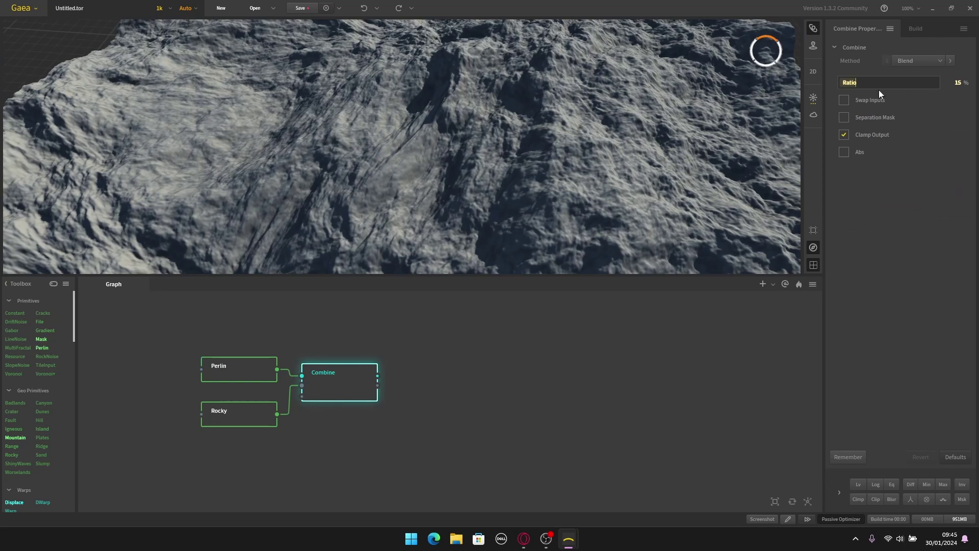
drag(853, 84, 898, 82)
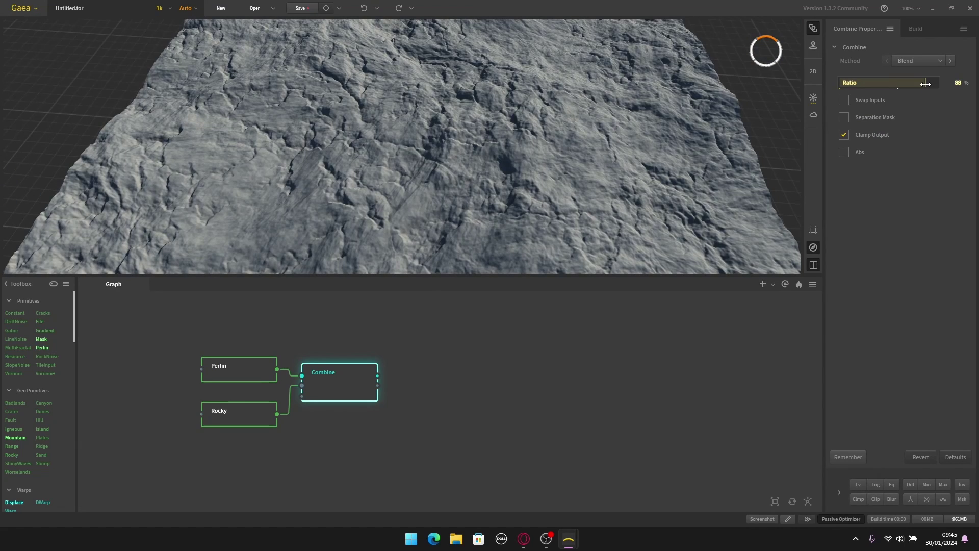
drag(541, 170, 513, 214)
click(245, 414)
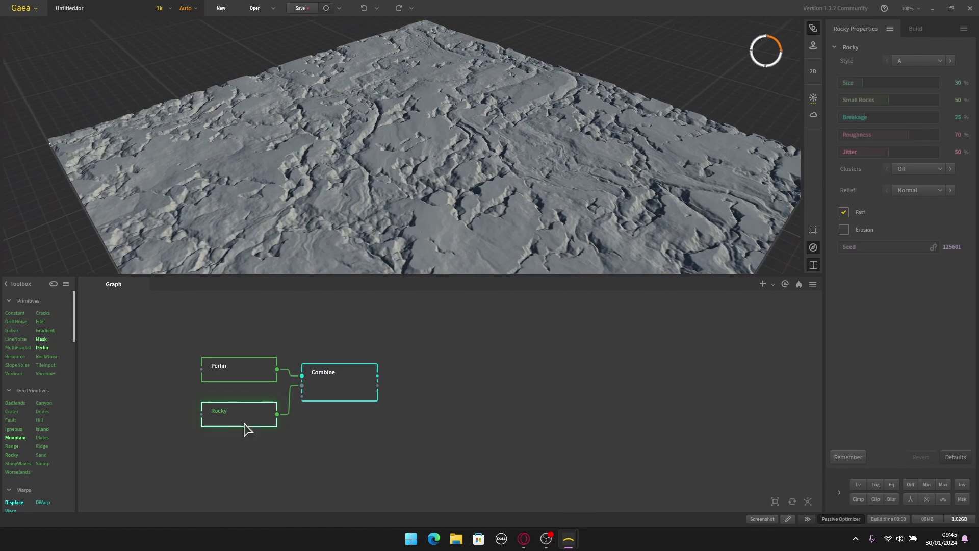
- Set the Combine node's Ratio to 65% and inspect the blended terrain from several angles
click(338, 394)
click(958, 82)
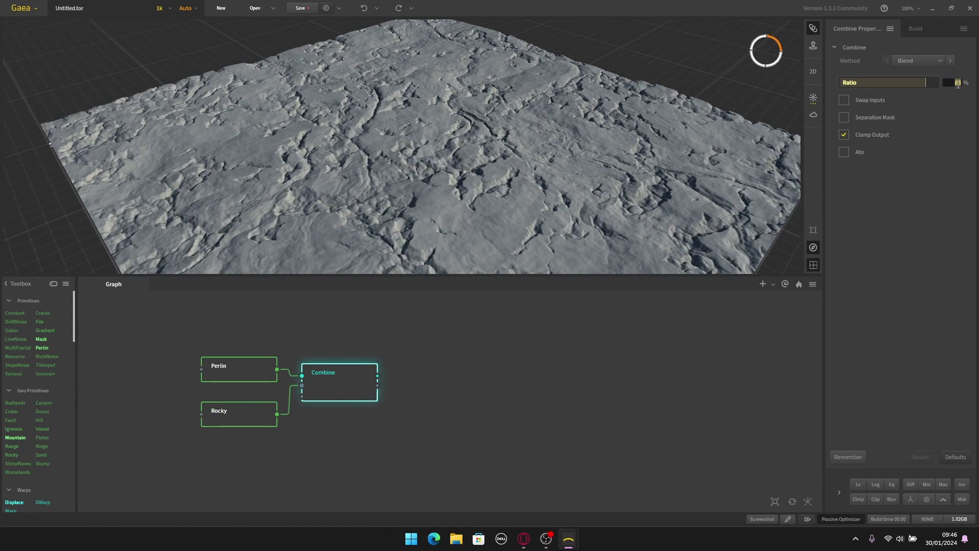
text(65)
key(Return)
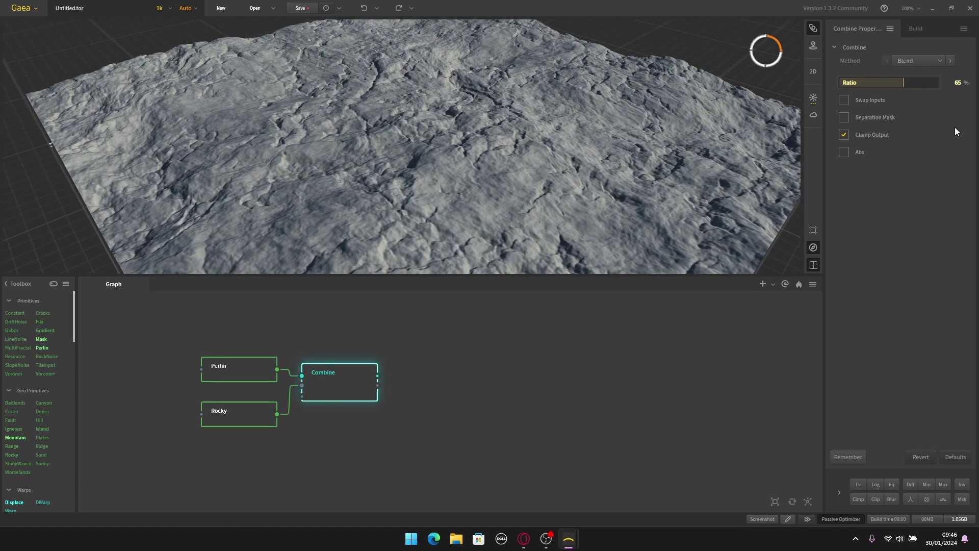
scroll(482, 117, down, 5)
scroll(482, 117, down, 3)
scroll(506, 72, up, 4)
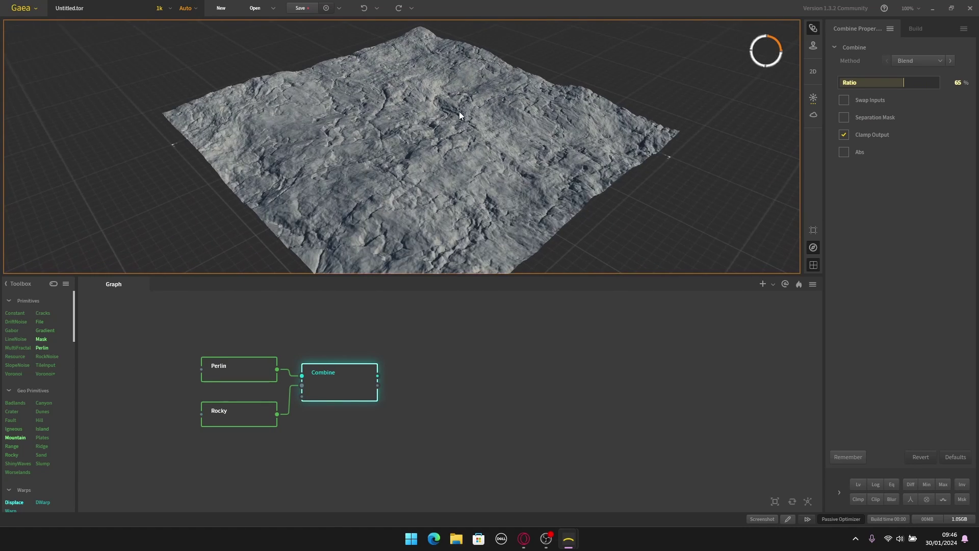
drag(459, 111, 467, 144)
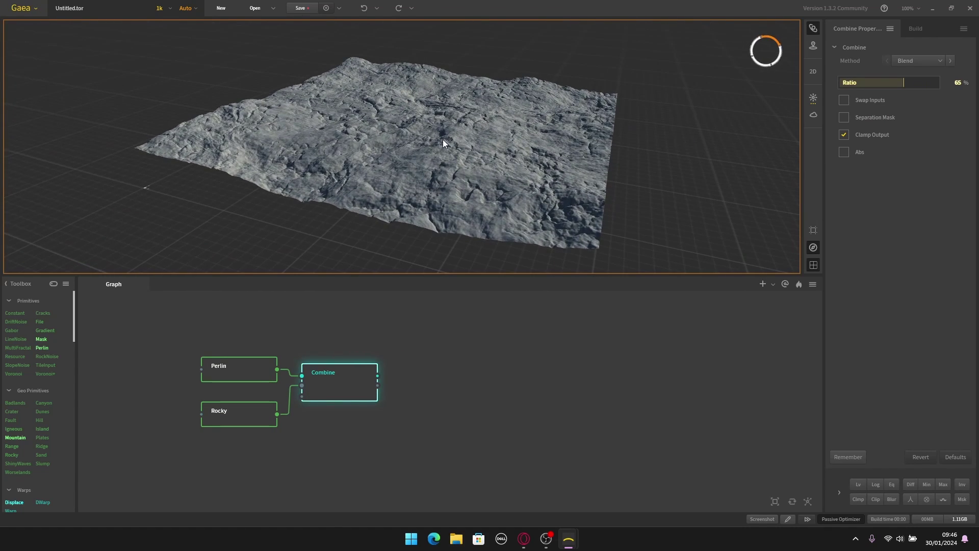
drag(421, 170, 350, 104)
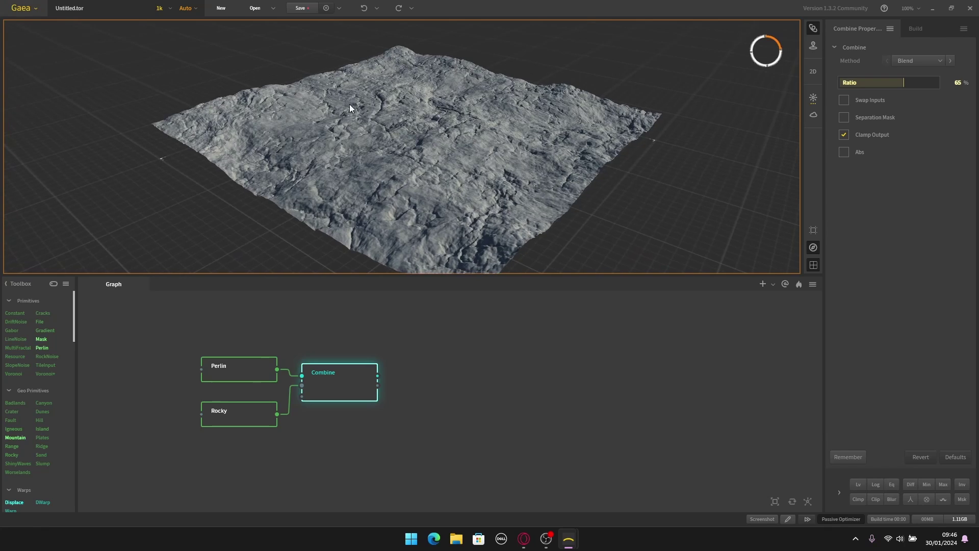
- Move the Perlin, Rocky and Combine nodes together down and to the left in the graph
drag(469, 478, 175, 325)
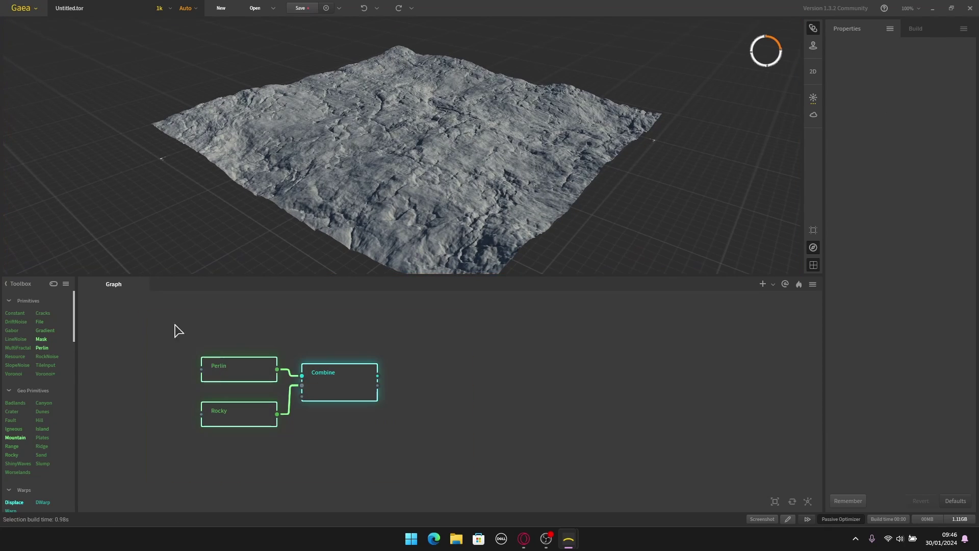
drag(340, 390, 314, 442)
click(345, 391)
- Add a Mountain node to the graph and place it directly above the Combine node
right_click(356, 371)
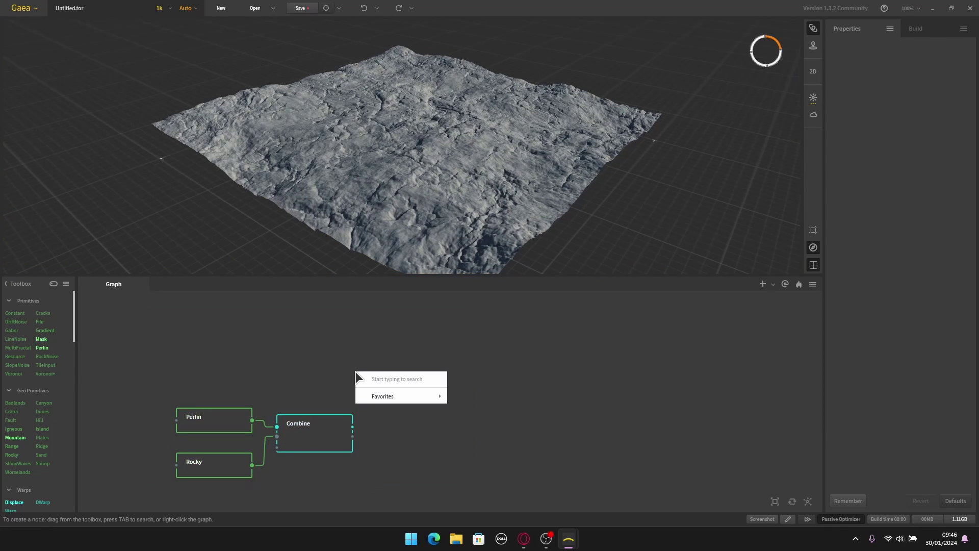
text(mo)
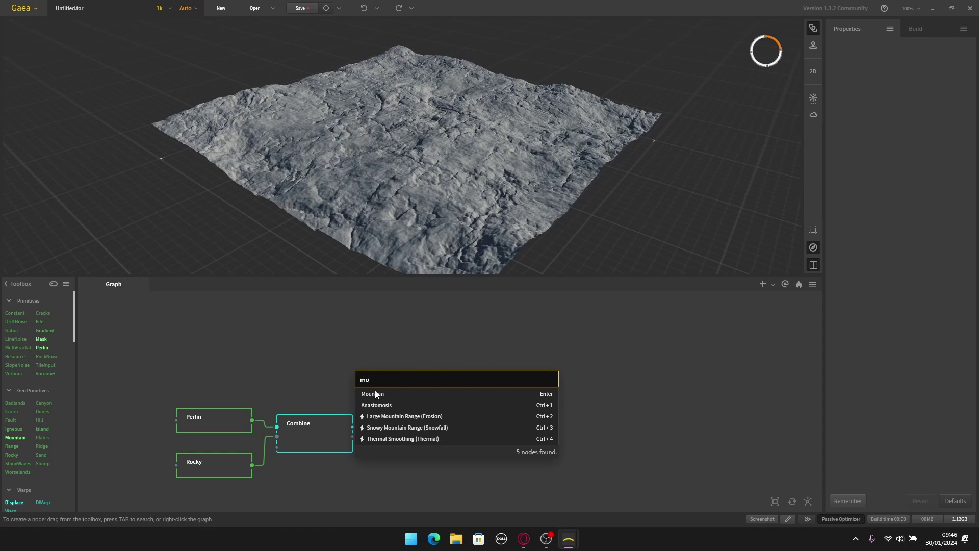
click(375, 393)
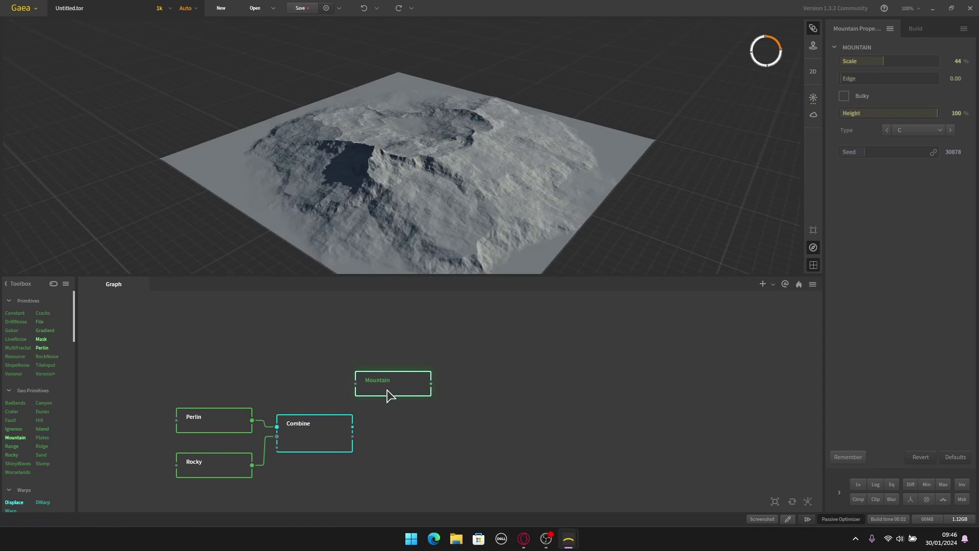
drag(385, 390, 314, 382)
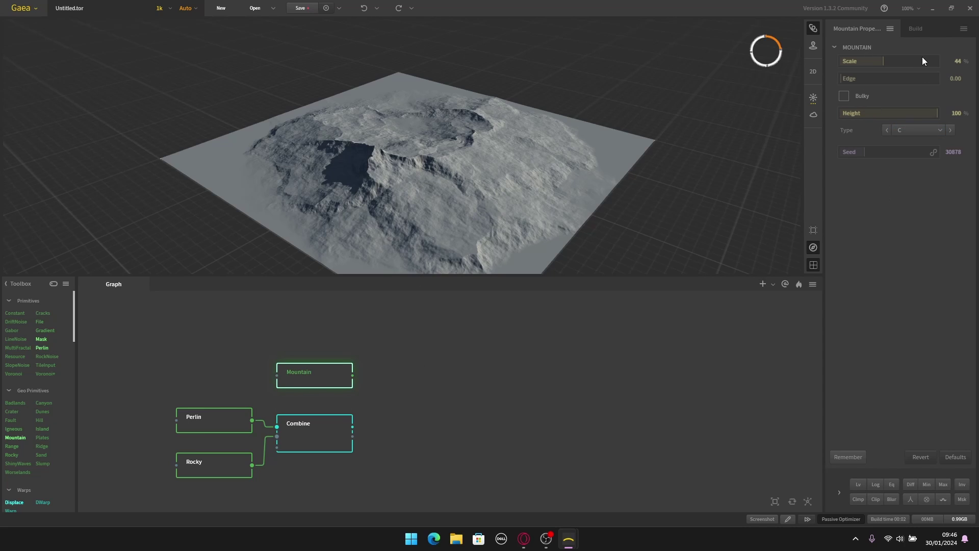
- Try the Mountain node's Scale at 91% and at 17%, viewing each shape from different angles
drag(882, 61, 926, 79)
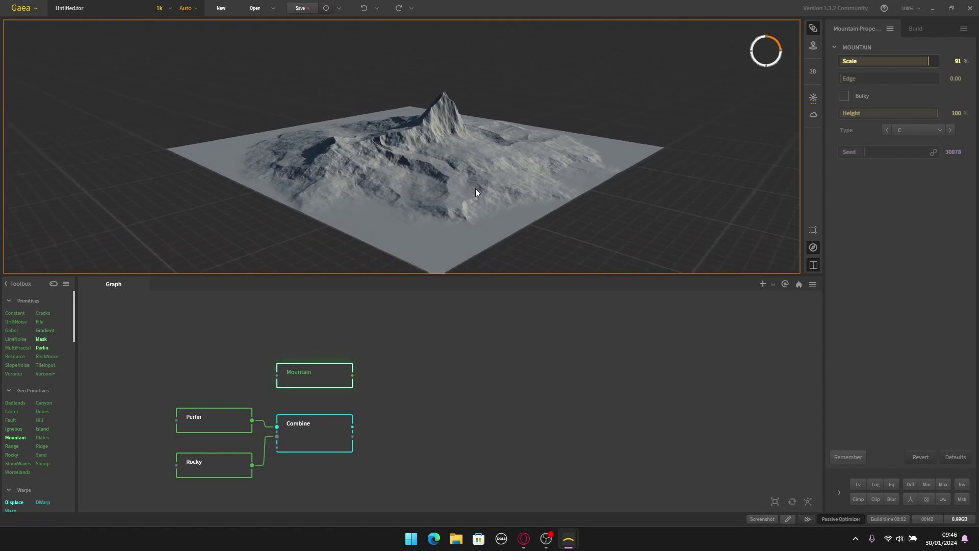
drag(476, 189, 449, 174)
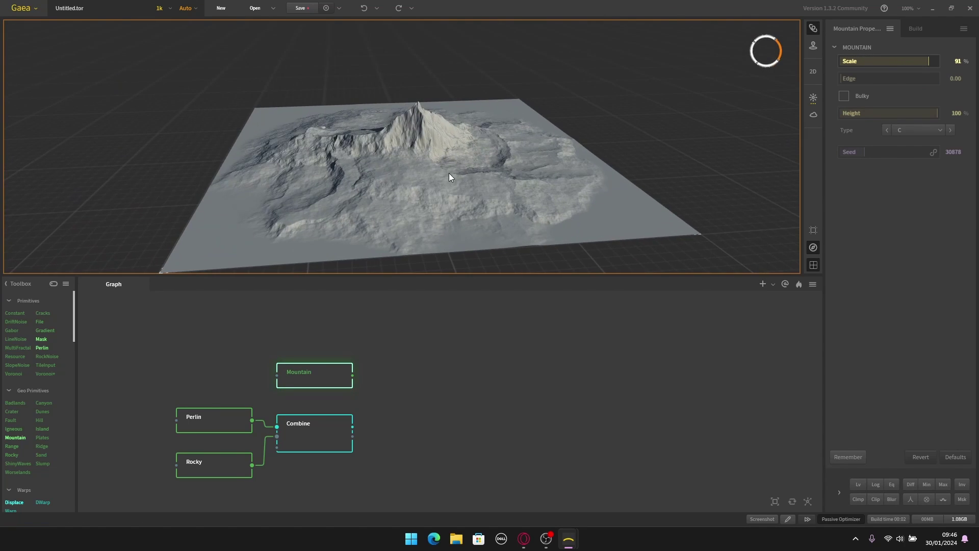
click(861, 66)
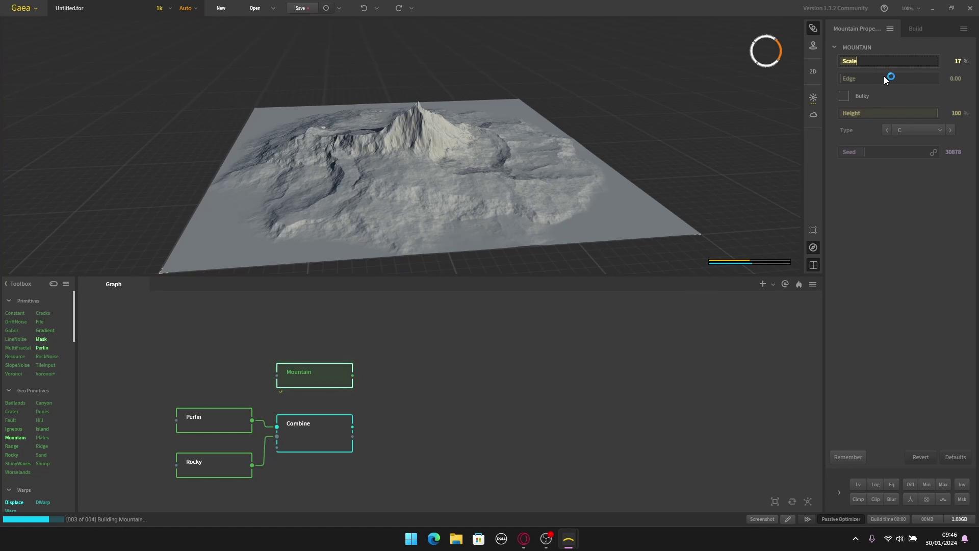
drag(479, 131, 586, 163)
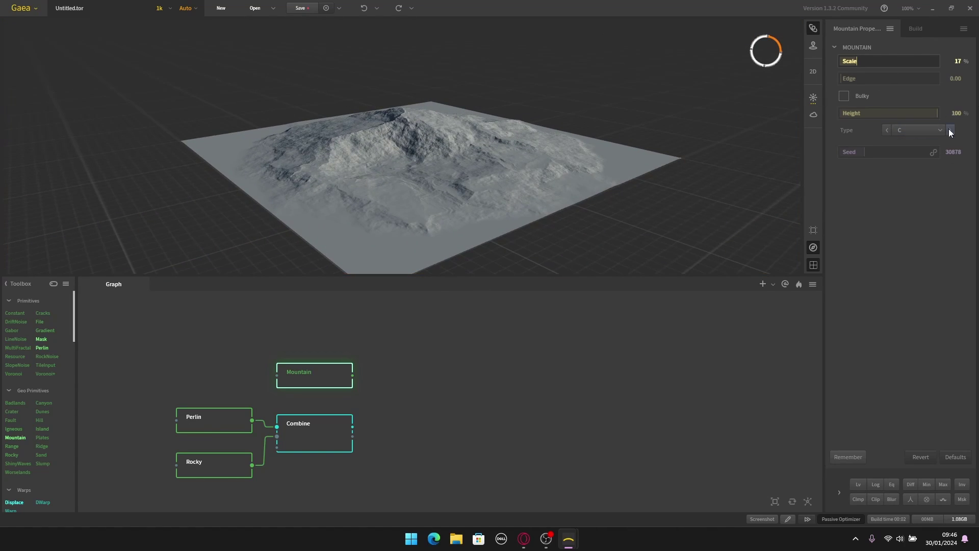
- Set the Mountain node's Scale to 22% and check the mountain's shape
click(961, 60)
text(22)
key(Return)
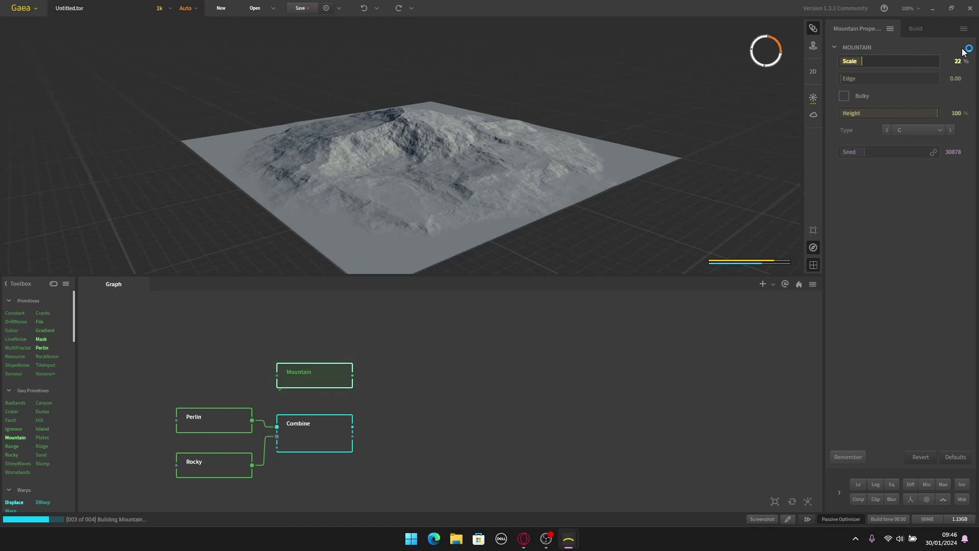
drag(514, 102, 531, 122)
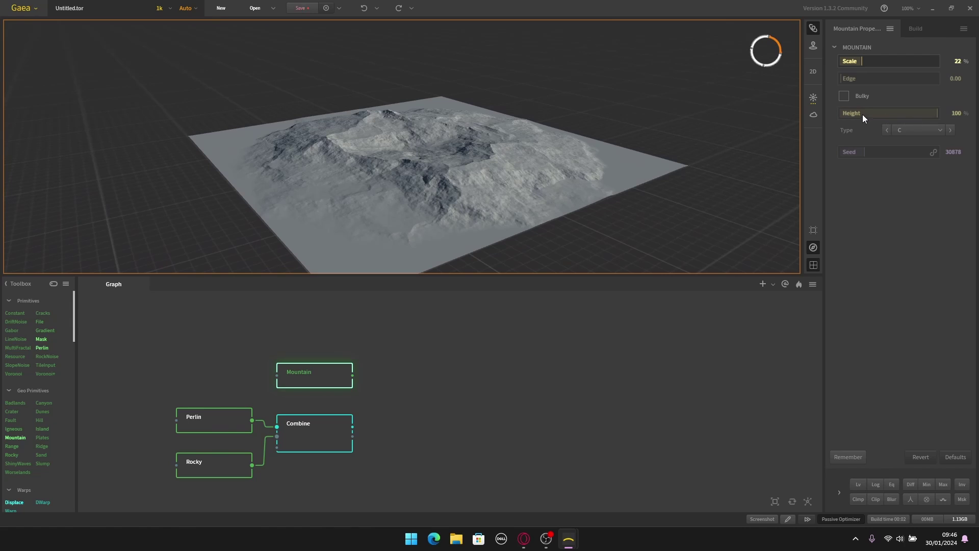
- Try the Mountain node's Height at 33%, view the flattened terrain, and restore the Height to 100%
drag(938, 113, 874, 117)
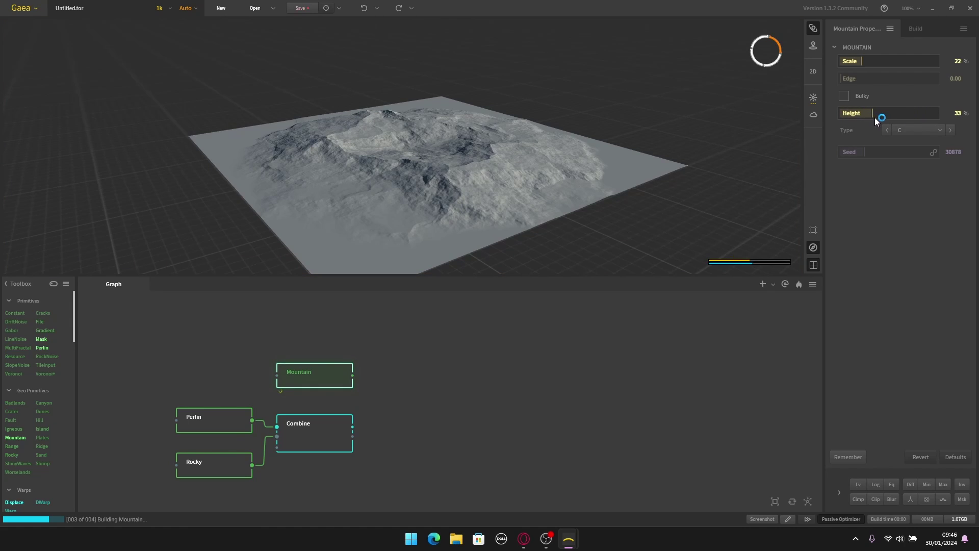
drag(587, 181, 594, 213)
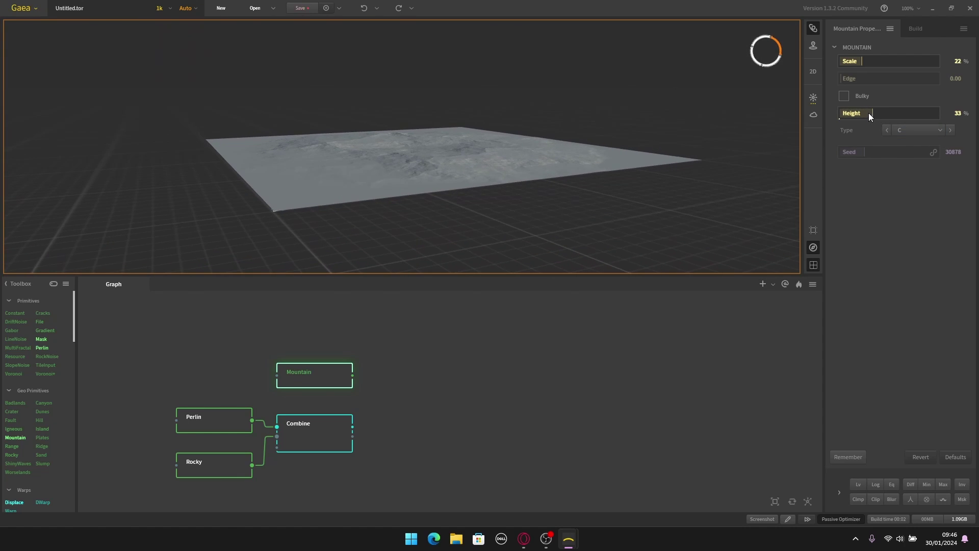
drag(869, 113, 977, 115)
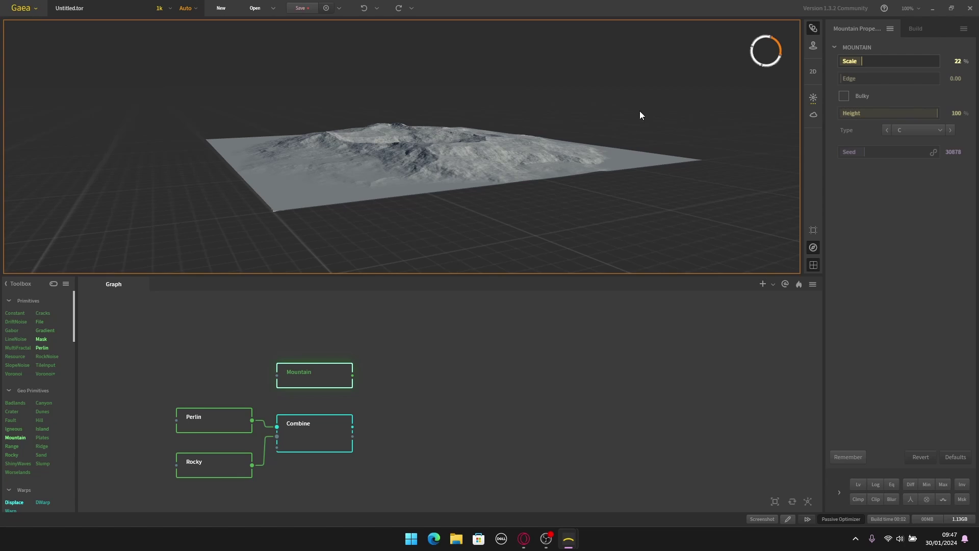
mouse_move(641, 114)
mouse_down()
mouse_move(640, 153)
mouse_move(648, 109)
mouse_up()
- Try Seeds 34940 and 40164 on the Mountain node, and lower its Height to 78% and 59%
click(866, 159)
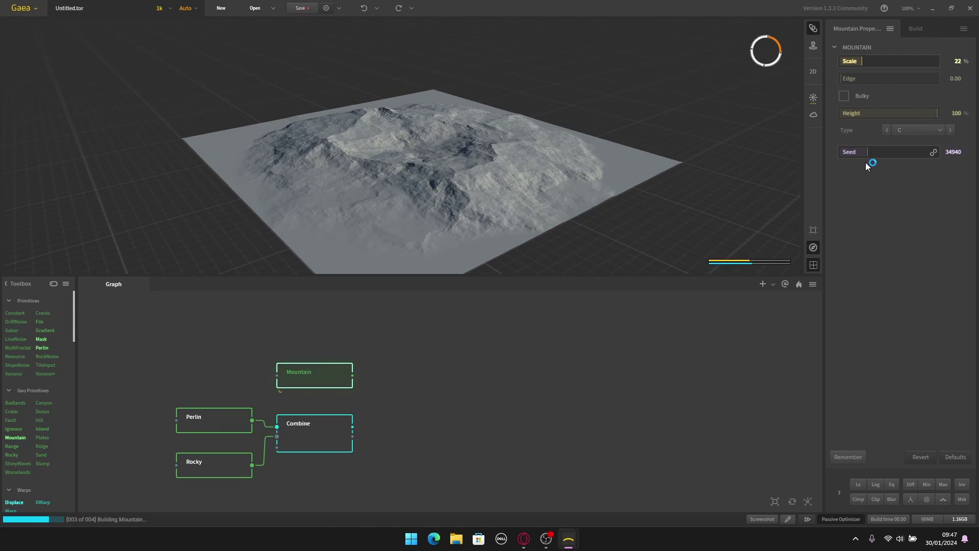
drag(494, 137, 517, 166)
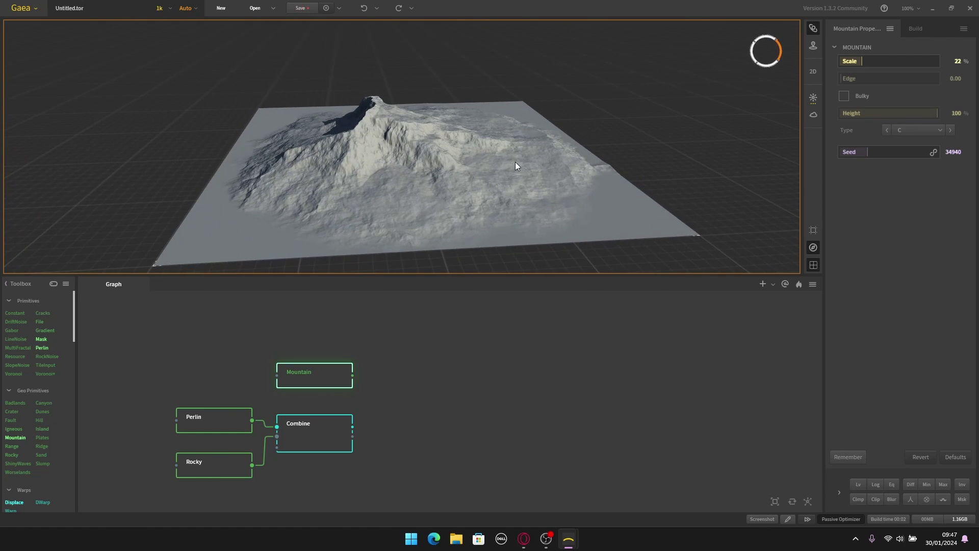
click(874, 152)
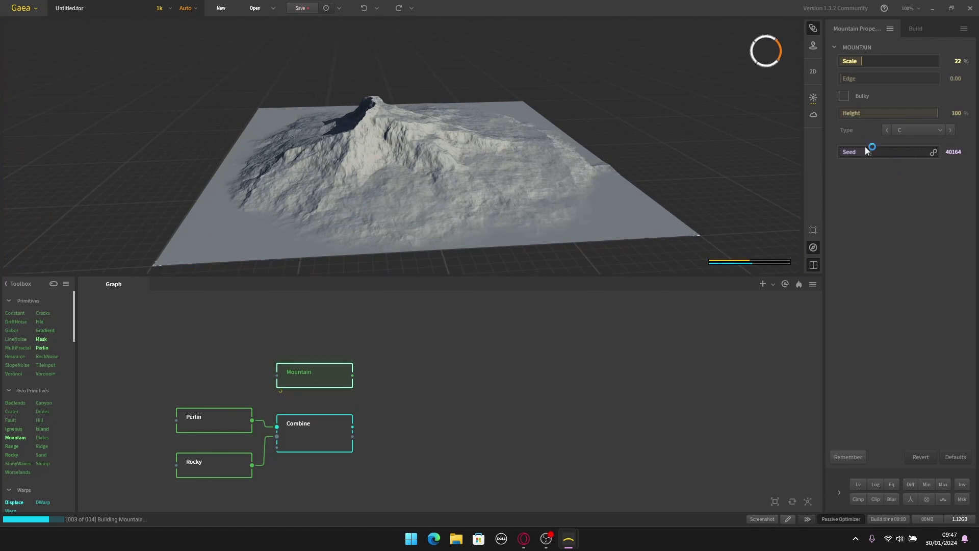
drag(573, 156, 655, 165)
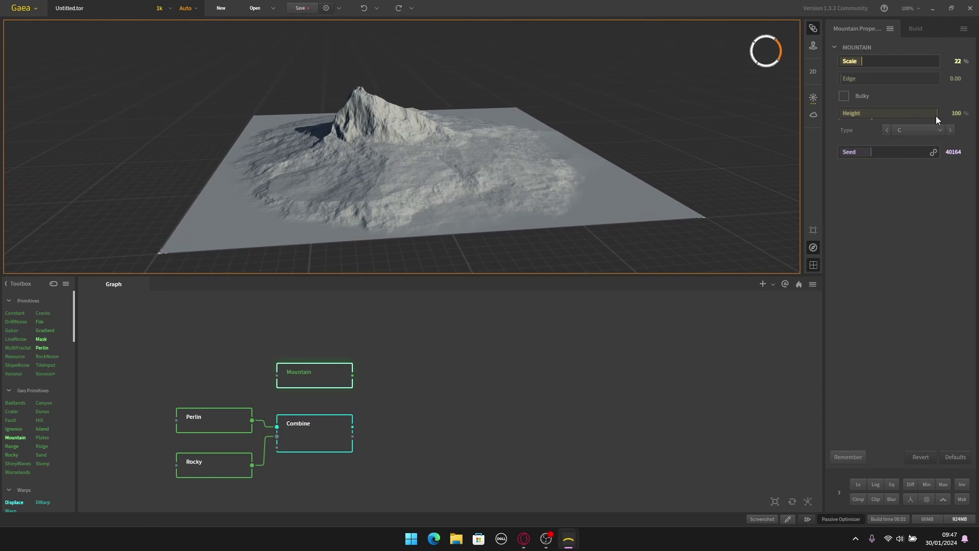
drag(936, 115, 915, 119)
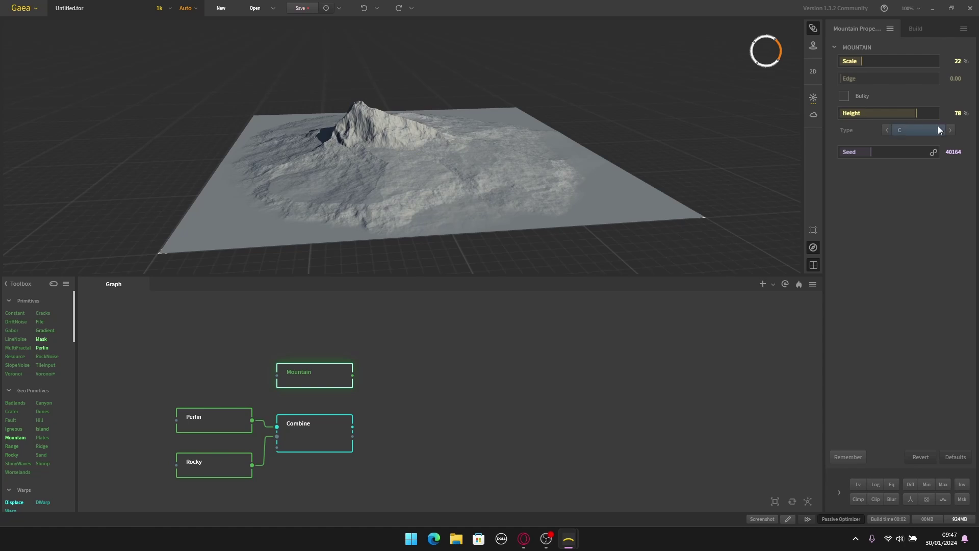
click(899, 118)
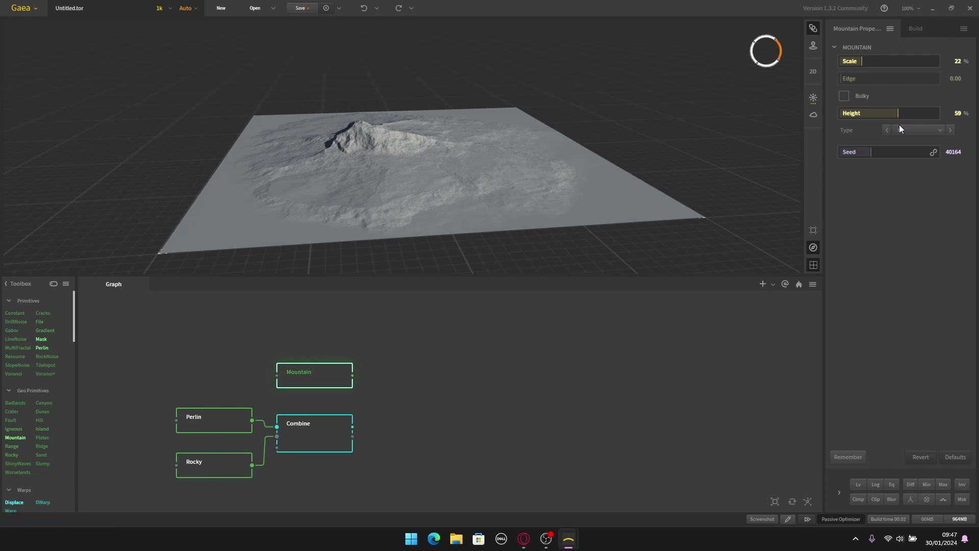
- Set the Mountain node's Seed to 43549 and its Height to 79%, and inspect the resulting mountain
drag(871, 150, 874, 151)
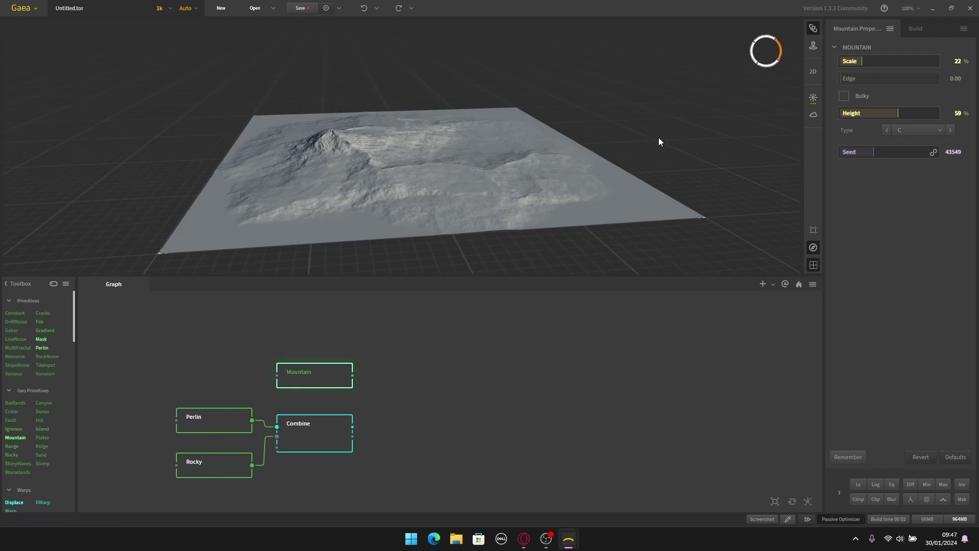
click(897, 117)
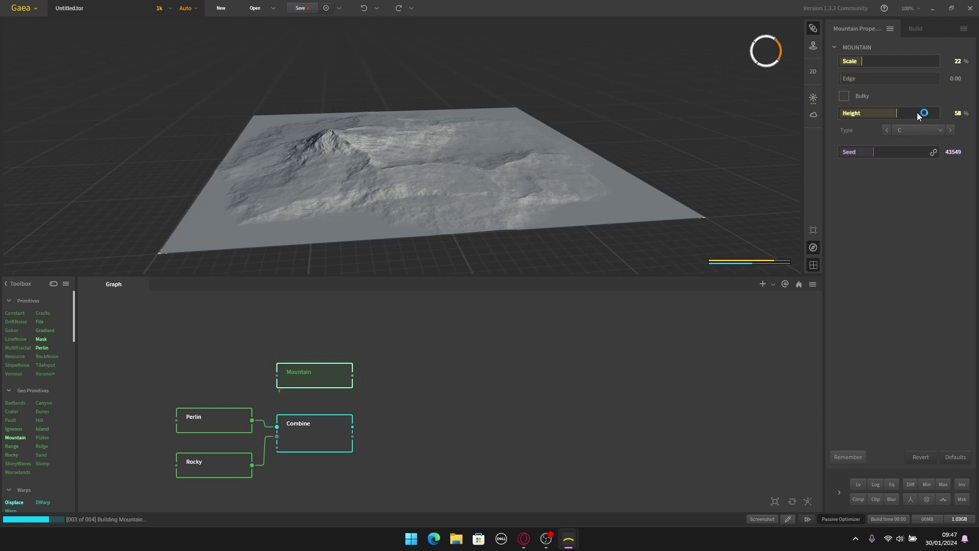
click(917, 113)
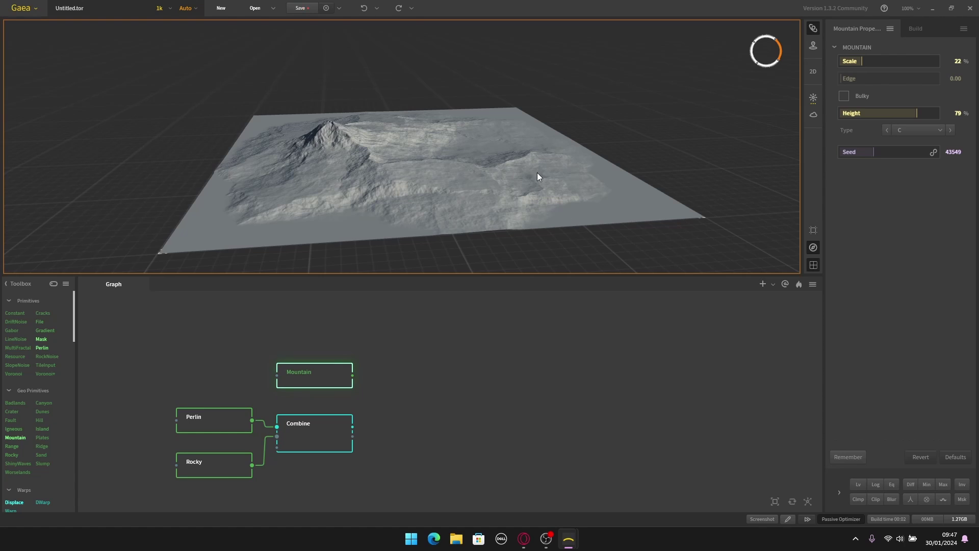
mouse_move(537, 172)
mouse_down()
mouse_move(550, 197)
mouse_move(500, 170)
mouse_move(525, 190)
mouse_move(590, 174)
mouse_move(534, 180)
mouse_up()
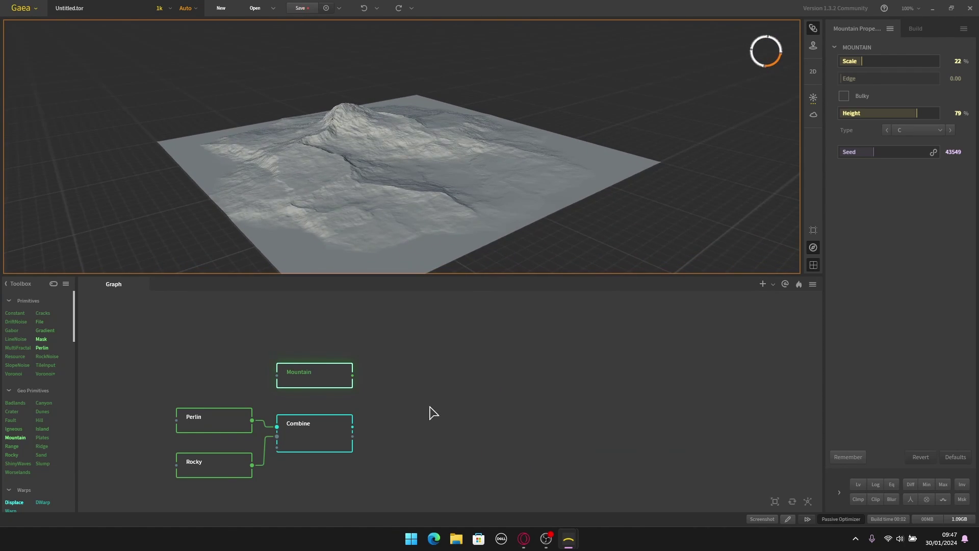
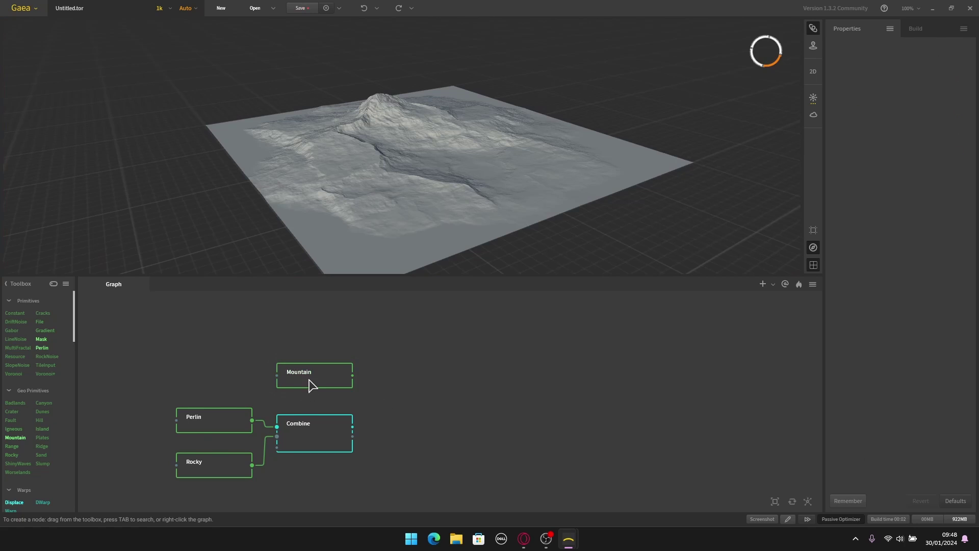
- Add a second Combine node to the right of the Mountain node and the existing Combine node
click(413, 407)
right_click(388, 406)
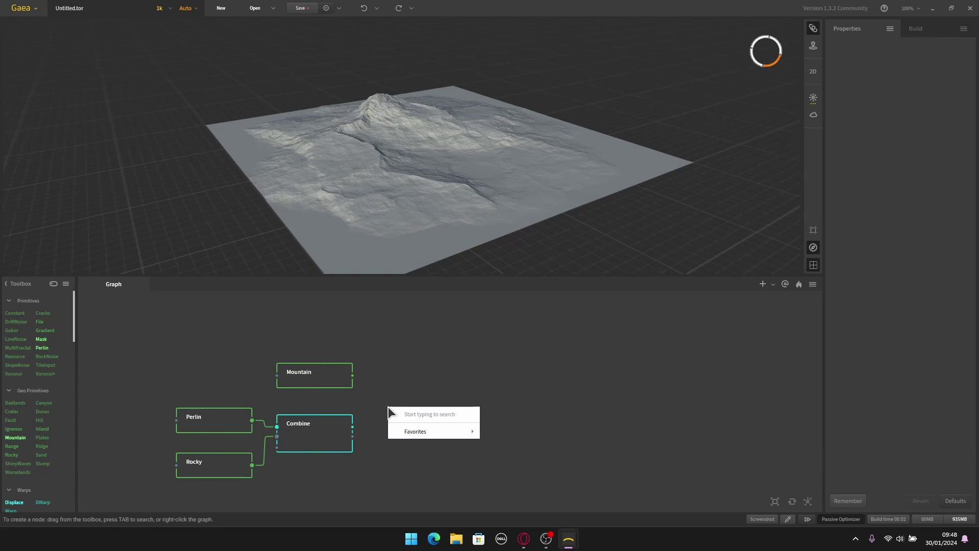
text(combi)
click(407, 427)
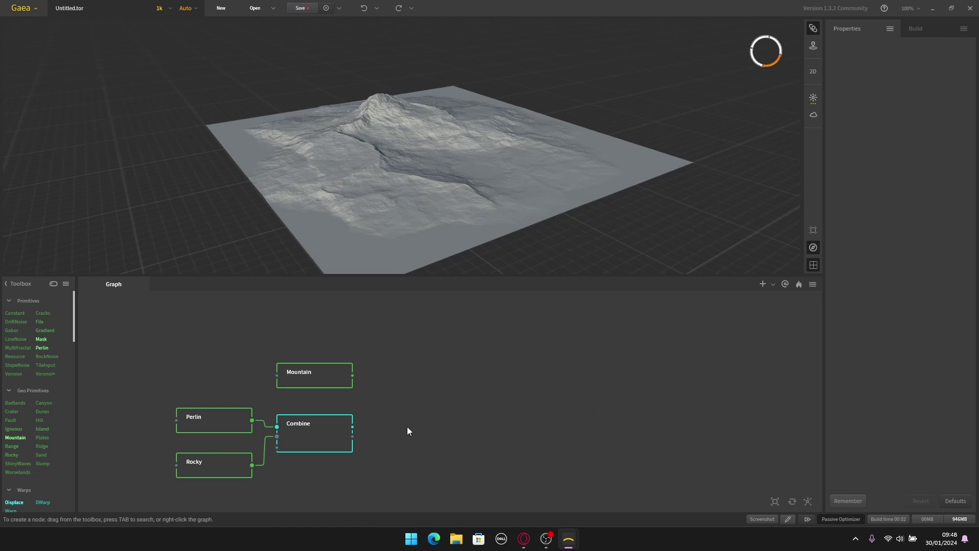
- Feed the Mountain node and the Perlin/Rocky Combine node into the second Combine node and preview its output
drag(353, 376, 383, 418)
click(415, 435)
click(406, 418)
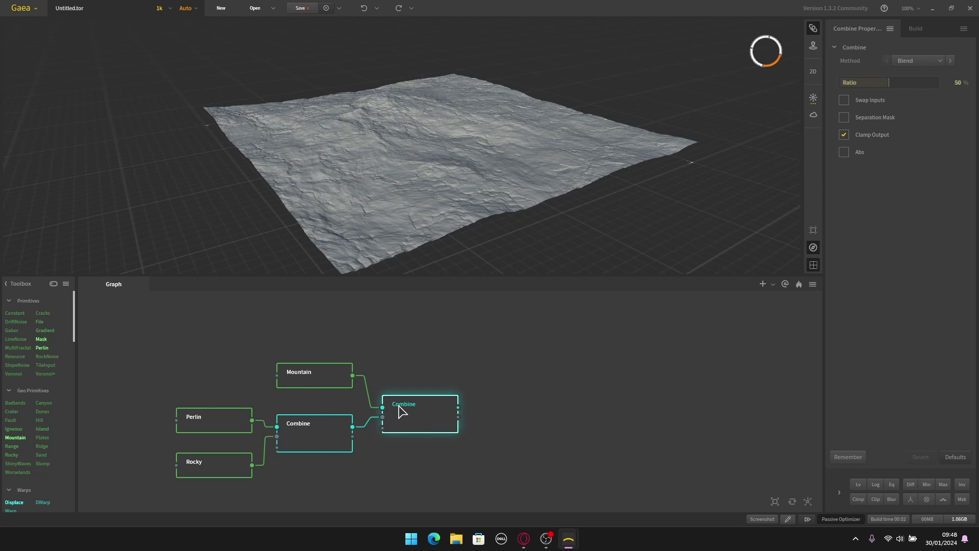
- Set the second Combine node's Method to Add and inspect the merged terrain
click(910, 61)
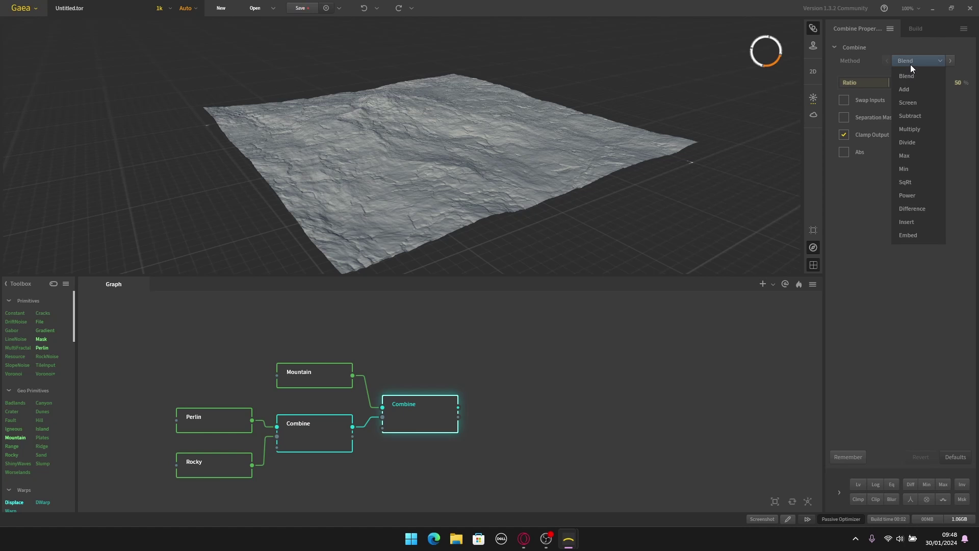
click(910, 91)
middle_drag(385, 120, 417, 158)
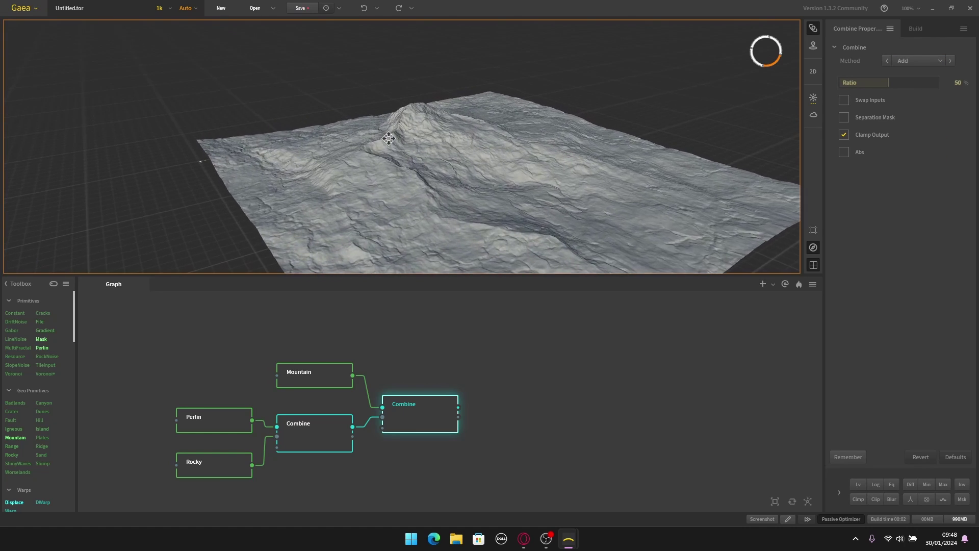
scroll(397, 148, up, 3)
scroll(469, 125, down, 3)
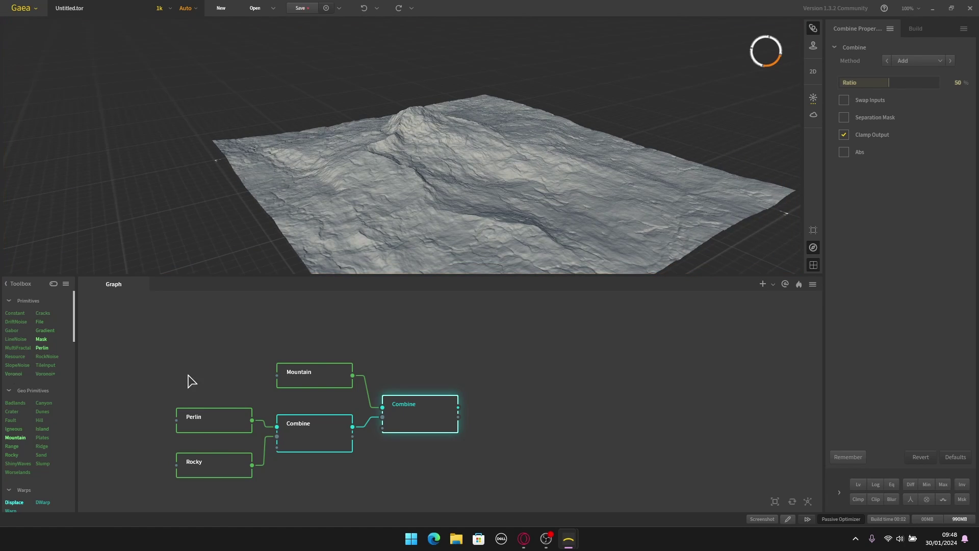
click(499, 374)
right_click(505, 396)
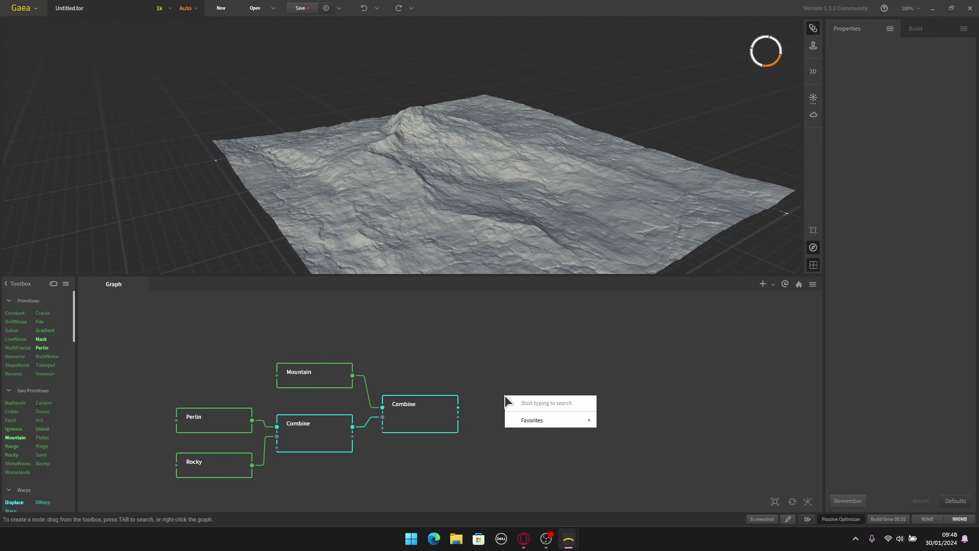
text(frac)
click(531, 425)
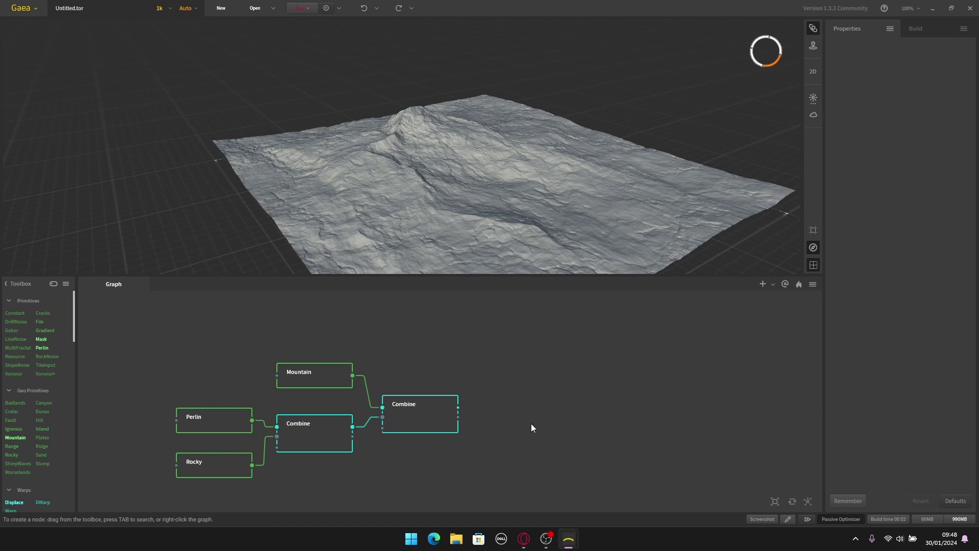
click(531, 360)
click(531, 412)
key(Delete)
- Add a FractalTerraces node after the second Combine node, feed it the combined terrain, and preview its output
right_click(501, 394)
text(frac)
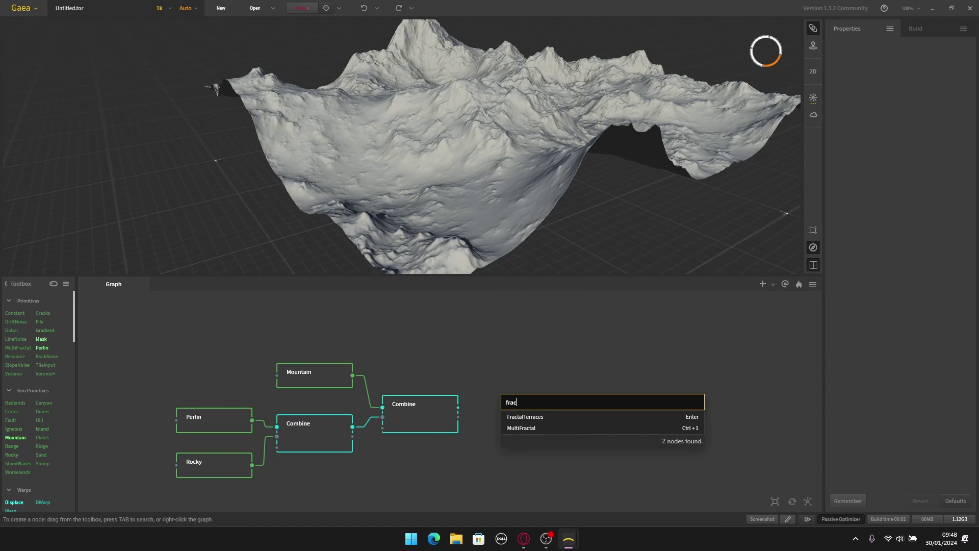
click(515, 416)
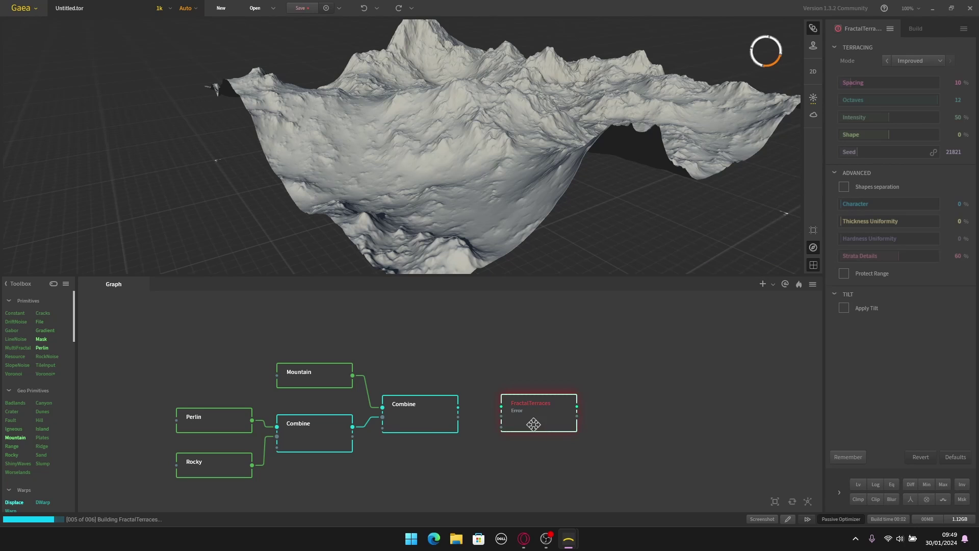
click(541, 385)
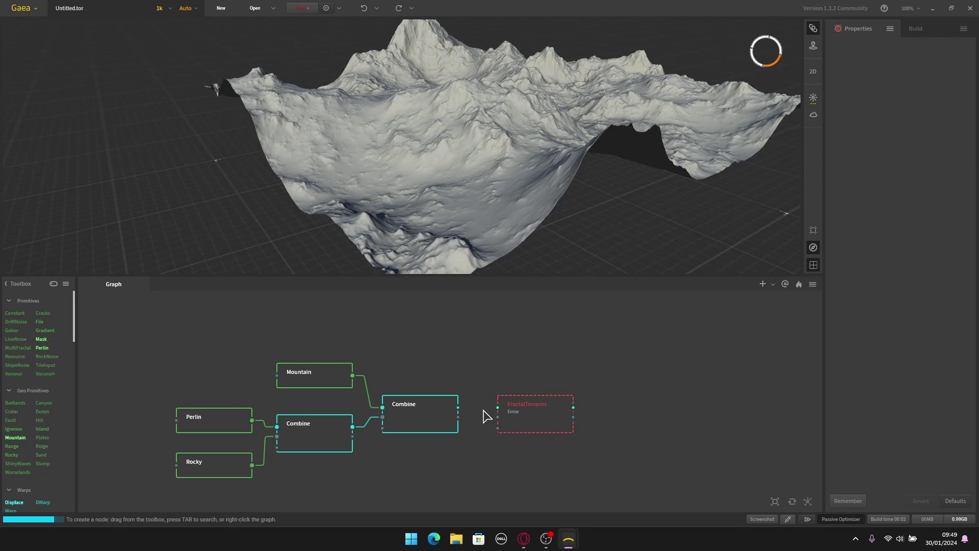
drag(458, 407, 503, 410)
click(517, 424)
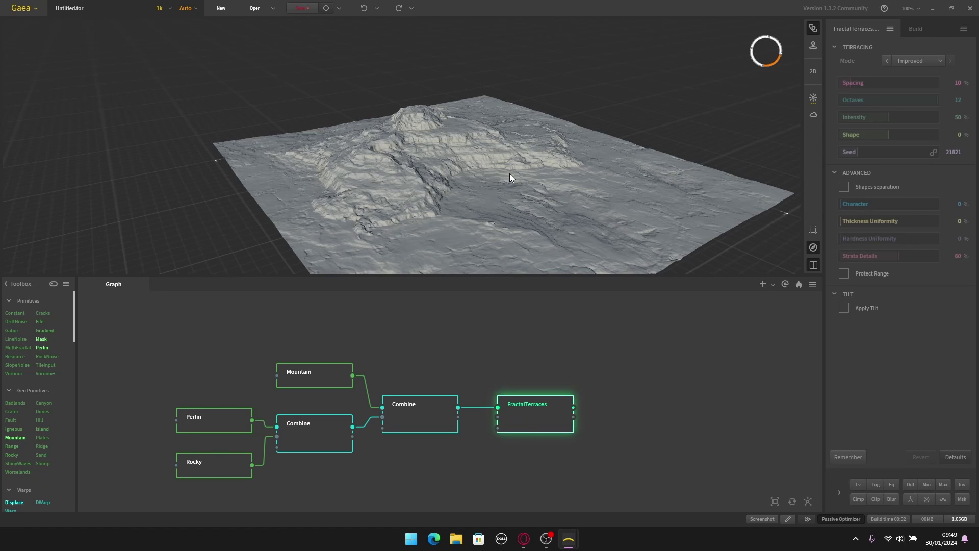
- Examine the terraced mountain slopes up close and from several angles
scroll(528, 118, up, 5)
scroll(528, 118, down, 2)
drag(527, 121, 483, 160)
scroll(484, 162, up, 4)
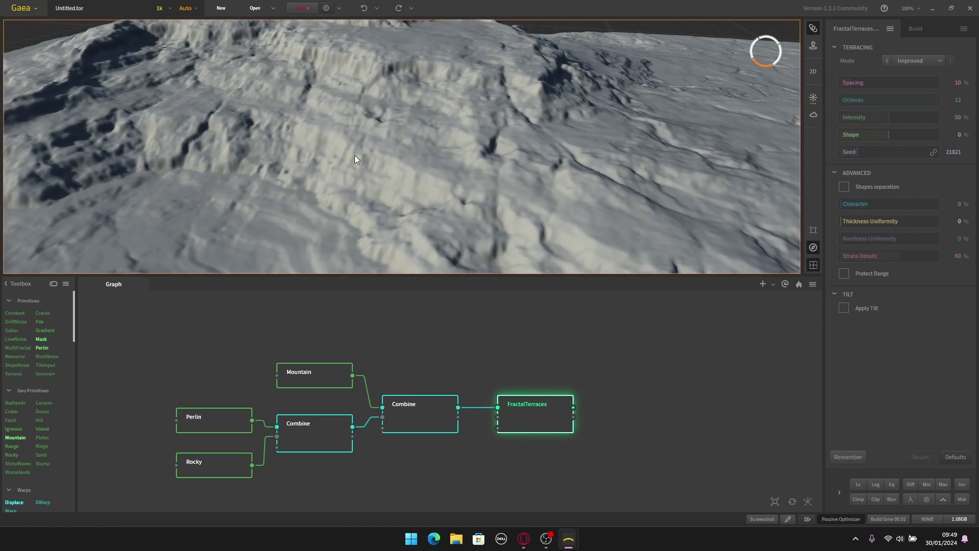
scroll(283, 188, down, 8)
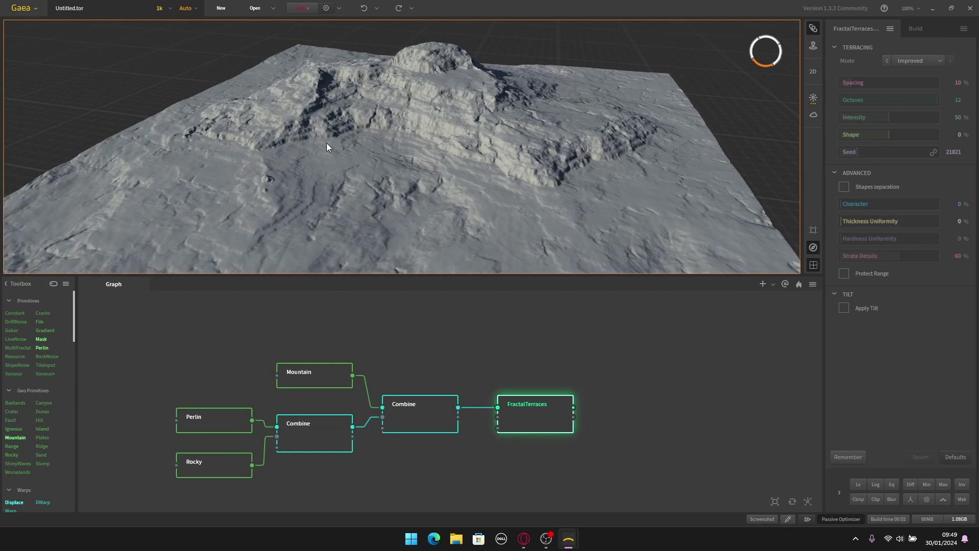
scroll(359, 133, up, 5)
middle_drag(485, 128, 449, 276)
scroll(468, 200, down, 8)
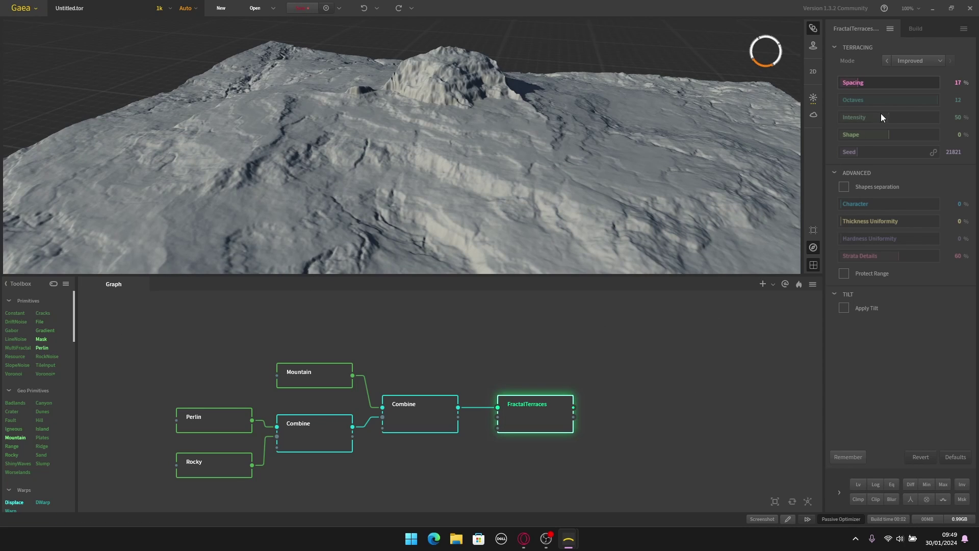
- Set the FractalTerraces node's Spacing to 10% and its Intensity to 80%, and inspect the terraces
click(958, 83)
key(Return)
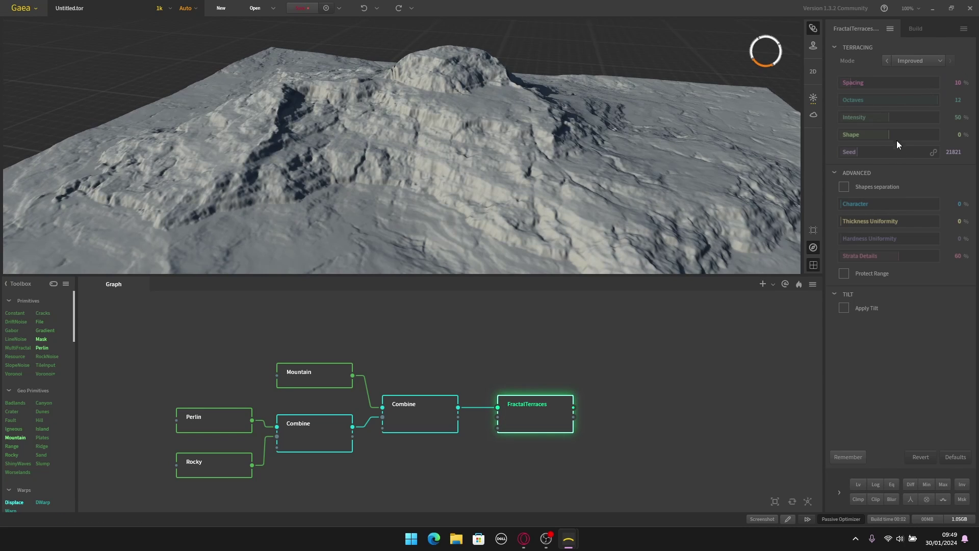
drag(888, 117, 907, 116)
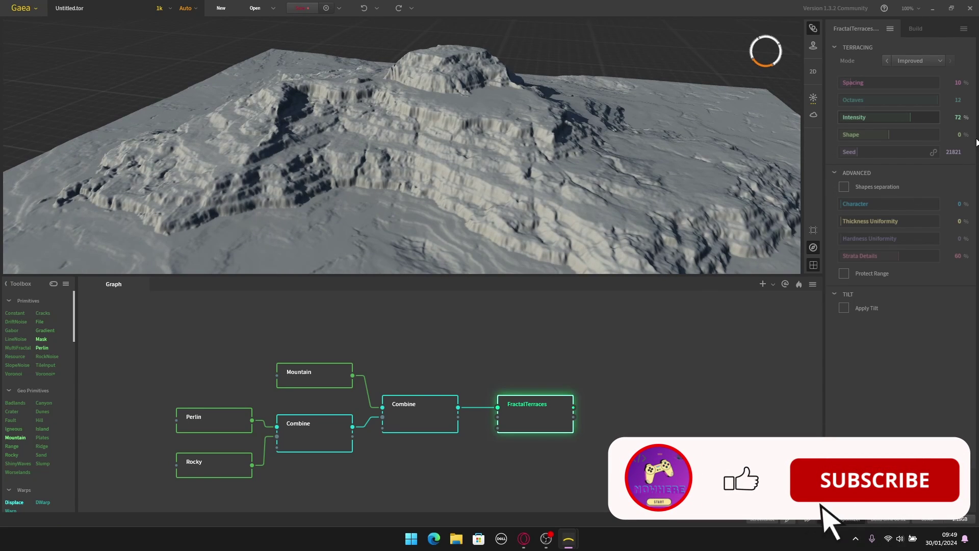
click(958, 117)
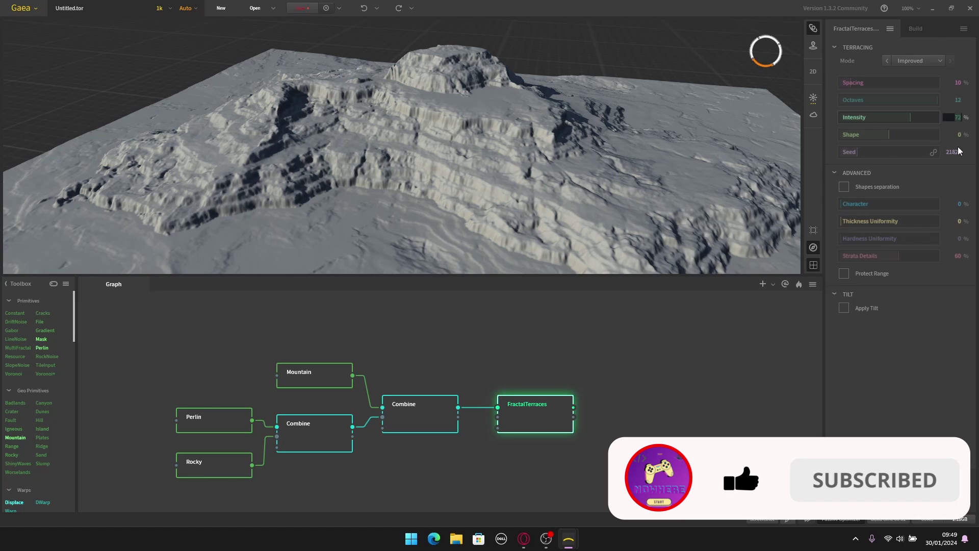
key(Return)
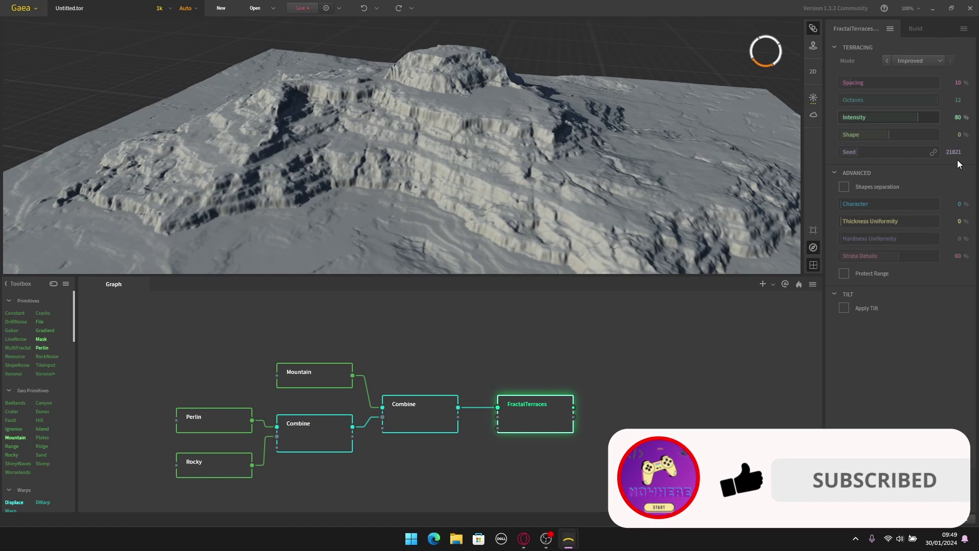
drag(535, 119, 516, 118)
scroll(515, 118, down, 6)
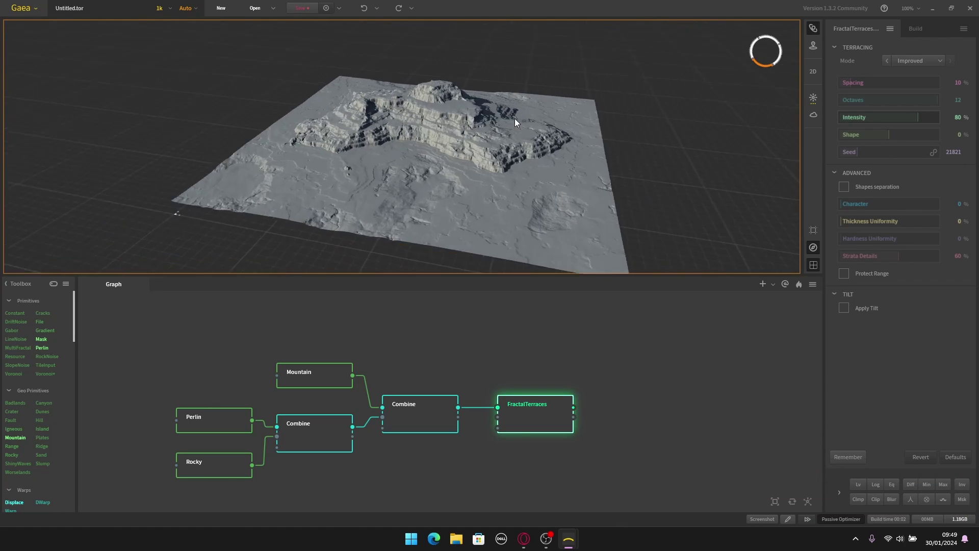
scroll(382, 82, up, 2)
drag(382, 82, 356, 97)
scroll(446, 216, up, 4)
- Add an Erosion node after FractalTerraces and feed it the terraced terrain
click(575, 350)
drag(575, 350, 468, 354)
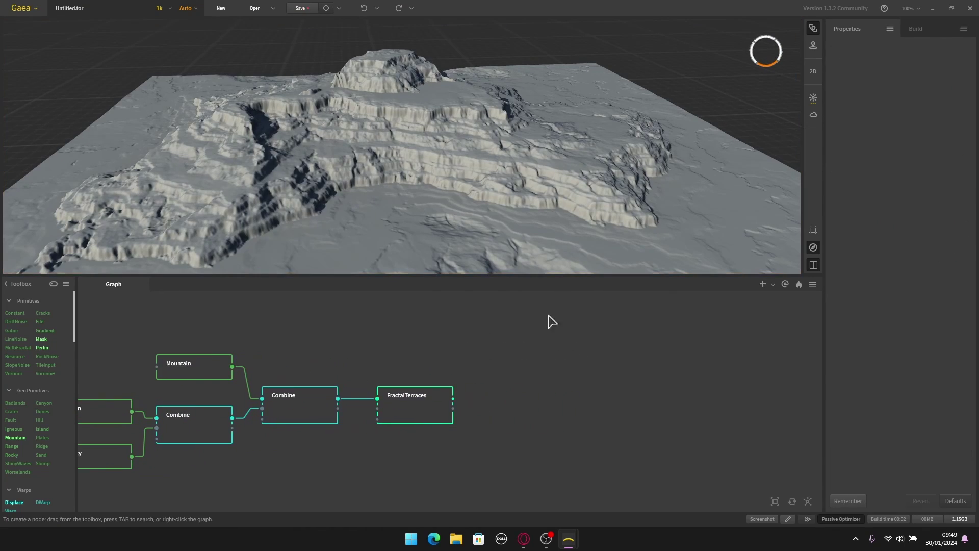
right_click(502, 388)
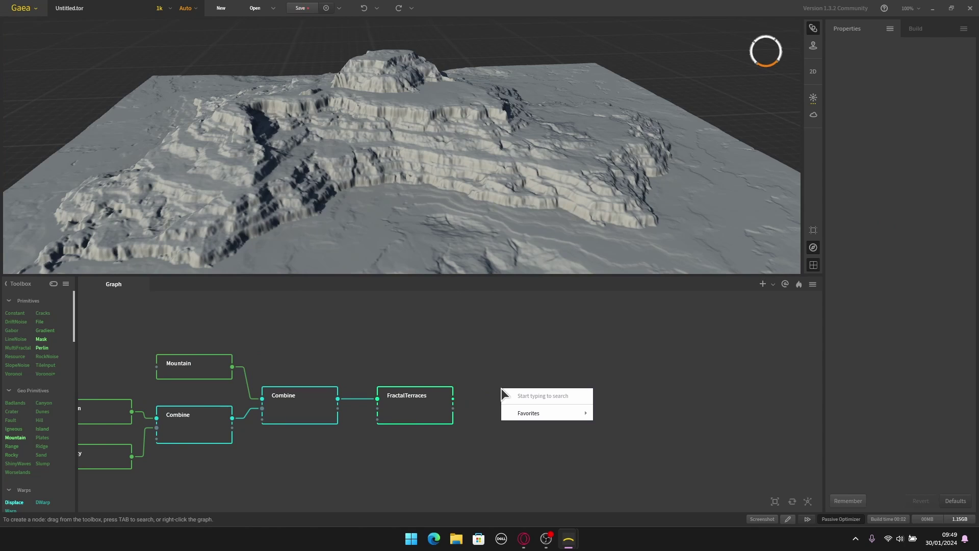
text(ero)
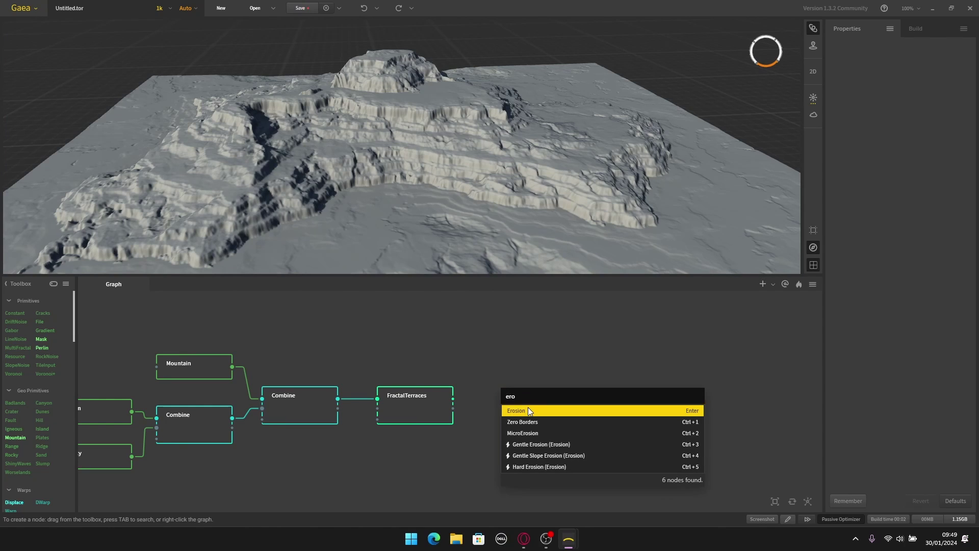
click(528, 408)
drag(453, 399, 512, 410)
- Inspect the eroded mountain, set the Erosion node's Duration to 10%, and apply the change
middle_drag(477, 153, 495, 146)
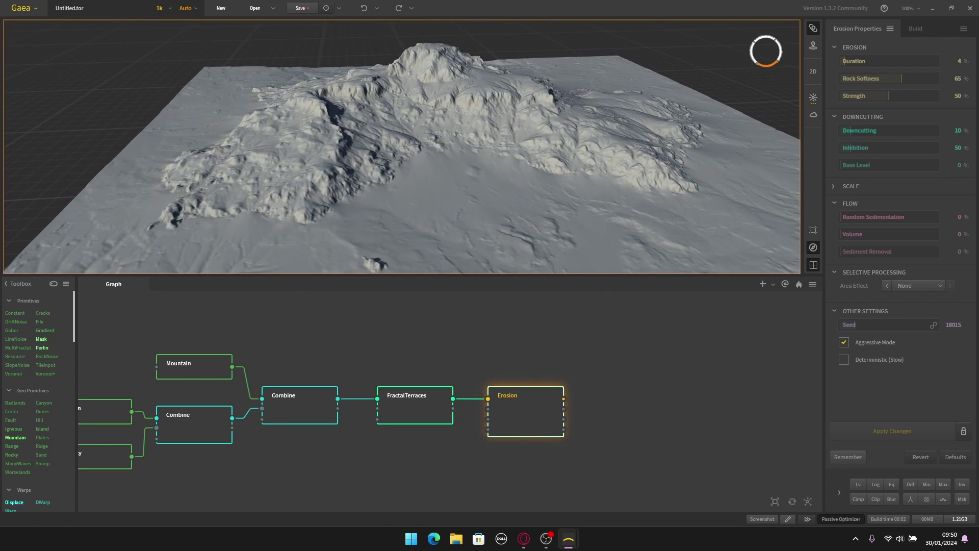
drag(373, 204, 324, 217)
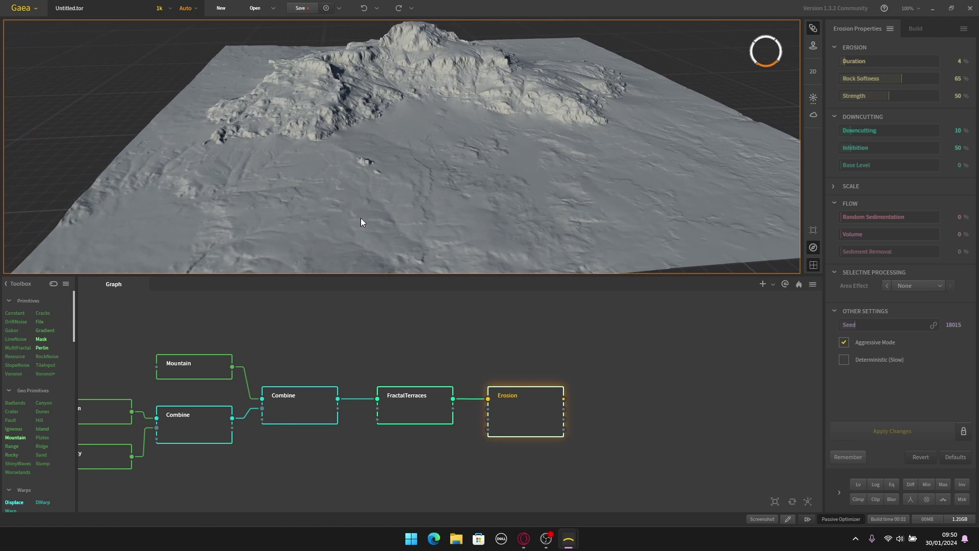
drag(376, 164, 438, 155)
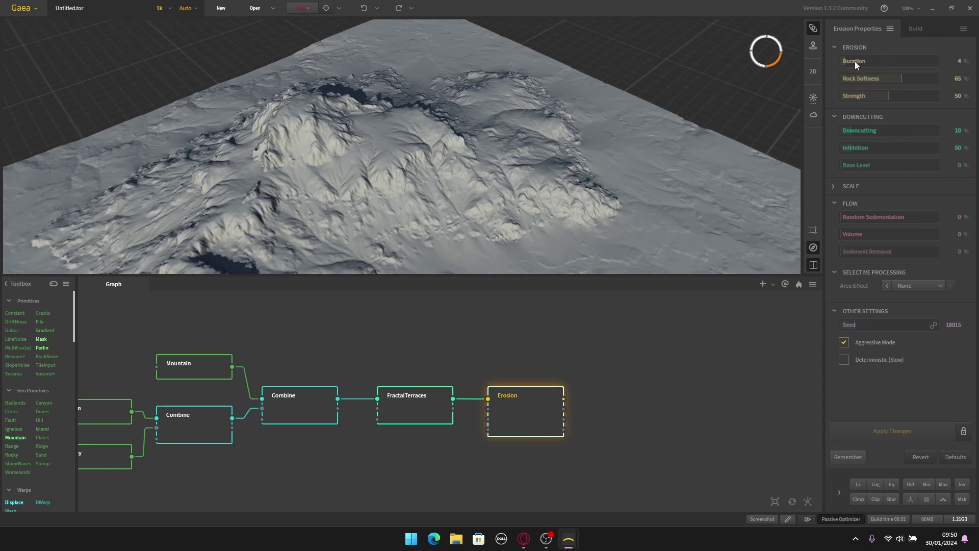
click(962, 61)
key(Return)
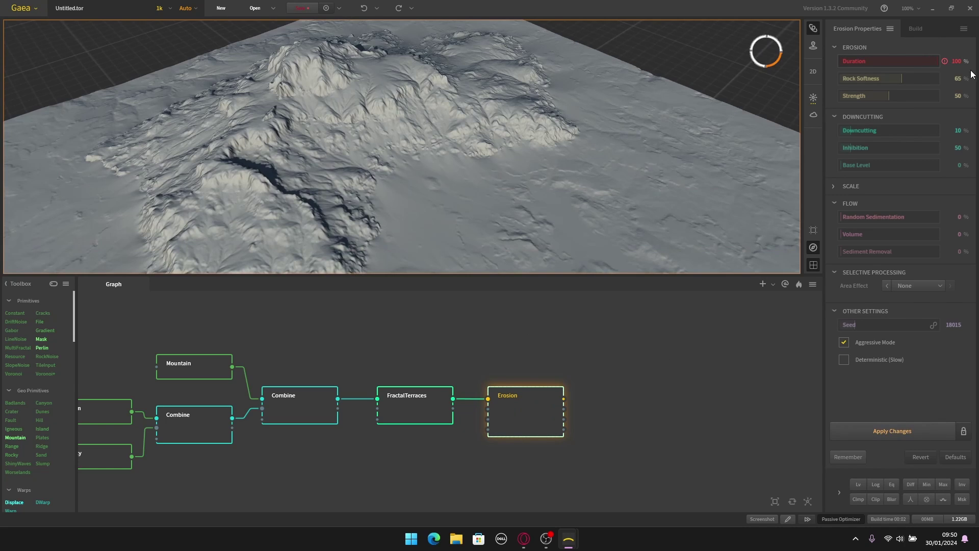
click(958, 61)
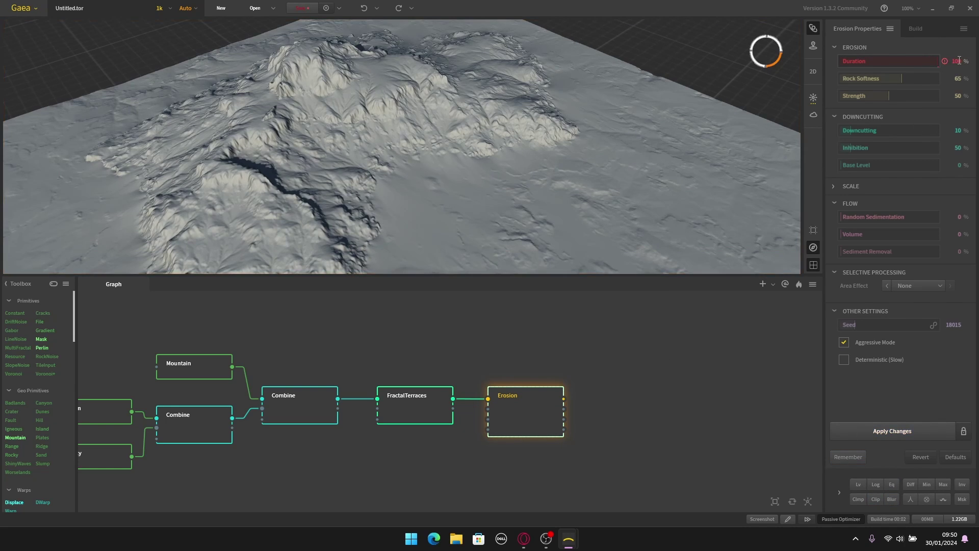
key(BackSpace)
key(Return)
click(898, 432)
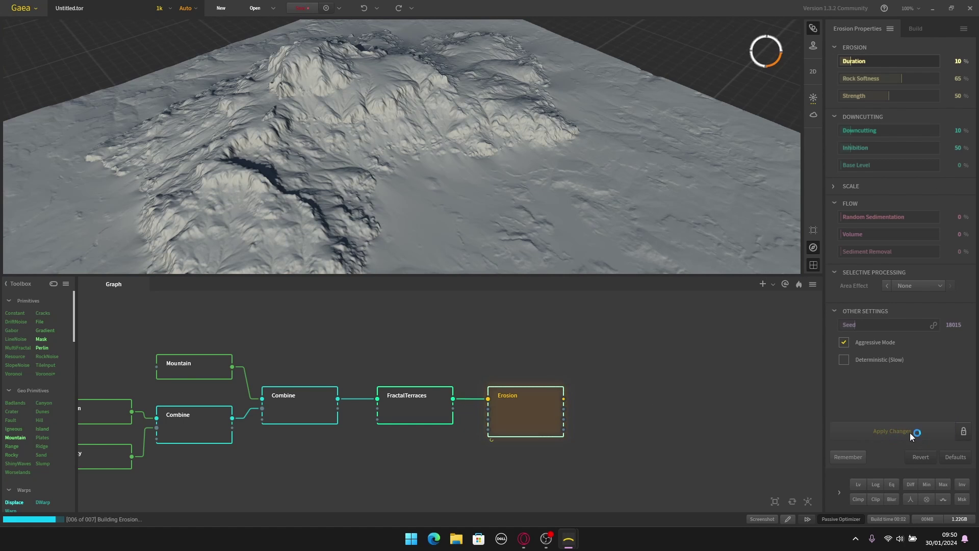
- Examine the more strongly eroded mountain and the surrounding plain from several angles
drag(647, 167, 540, 214)
click(541, 424)
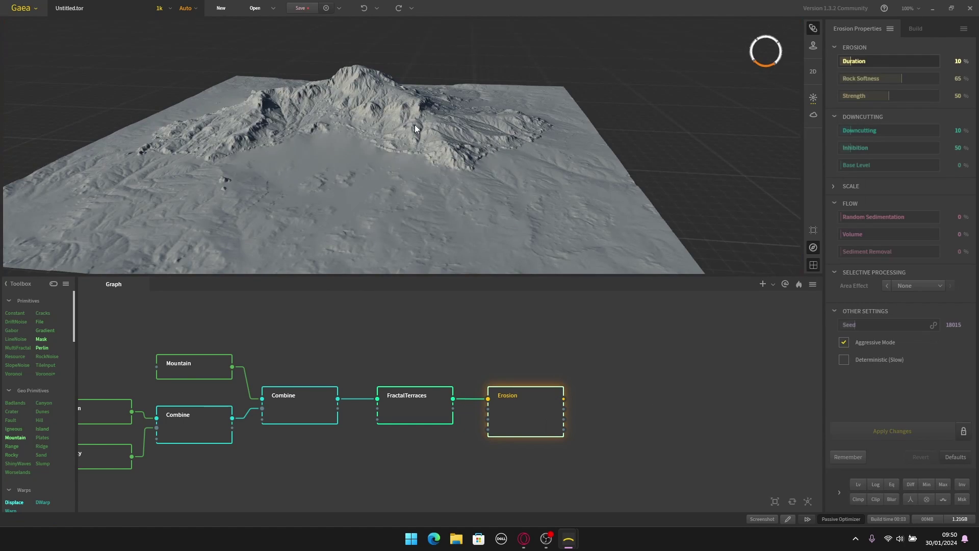
drag(418, 126, 422, 133)
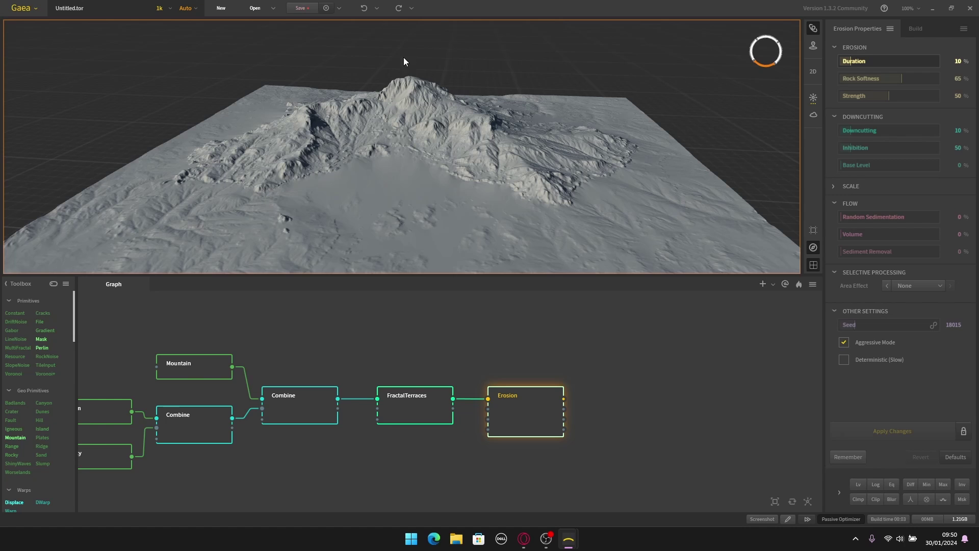
scroll(407, 52, down, 3)
middle_drag(433, 102, 387, 79)
drag(386, 80, 422, 167)
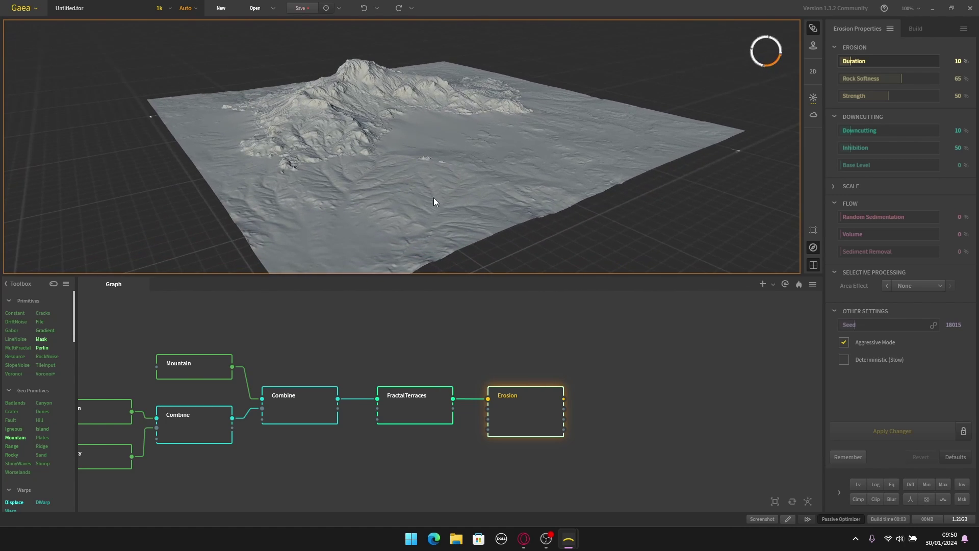
scroll(434, 350, down, 2)
- Review the complete node chain from Perlin and Rocky to Erosion, and look at the resulting terrain up close
click(470, 346)
drag(468, 340, 491, 336)
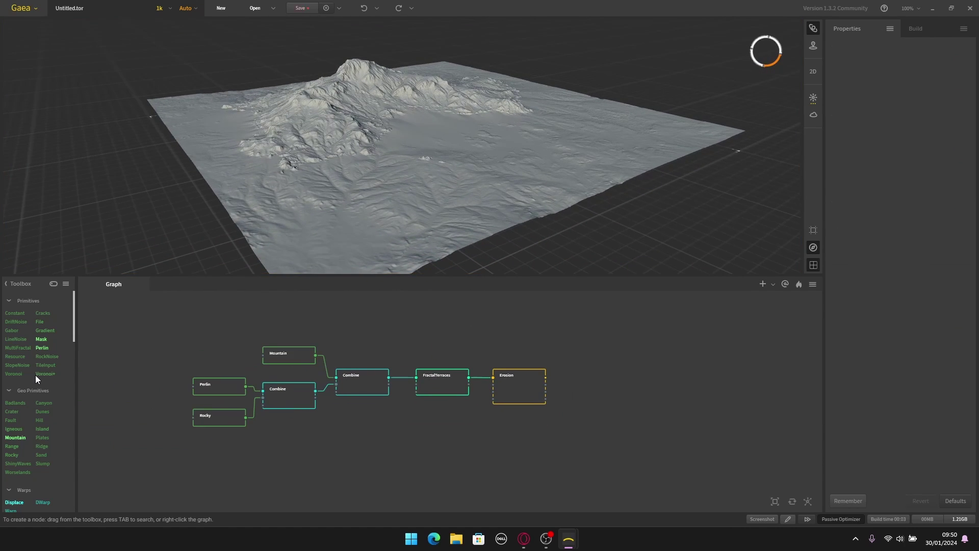
mouse_move(35, 375)
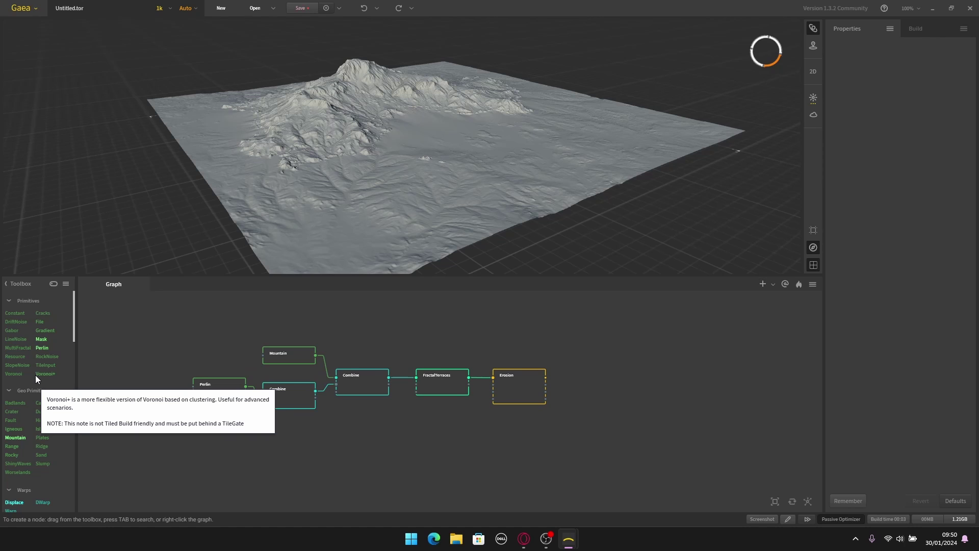
scroll(35, 375, down, 2)
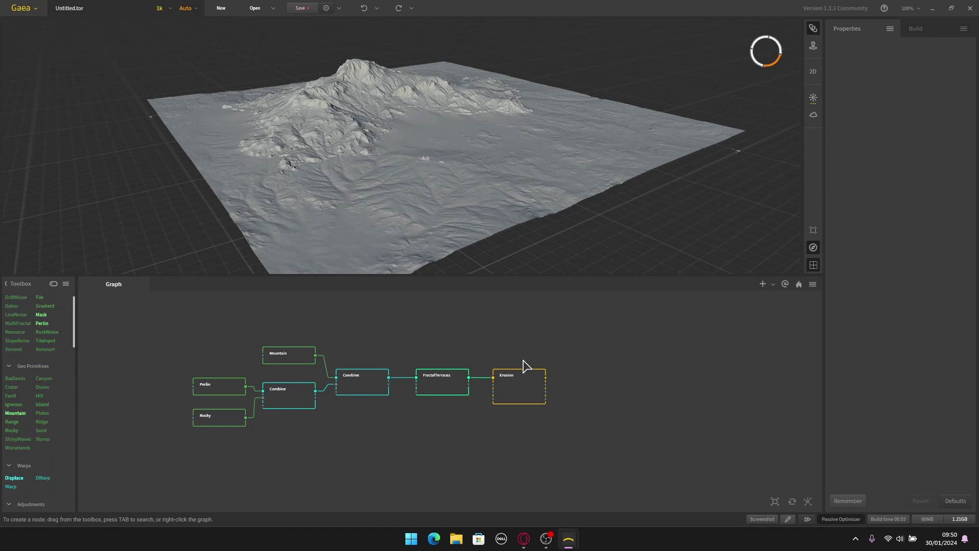
scroll(529, 387, up, 2)
drag(487, 340, 638, 340)
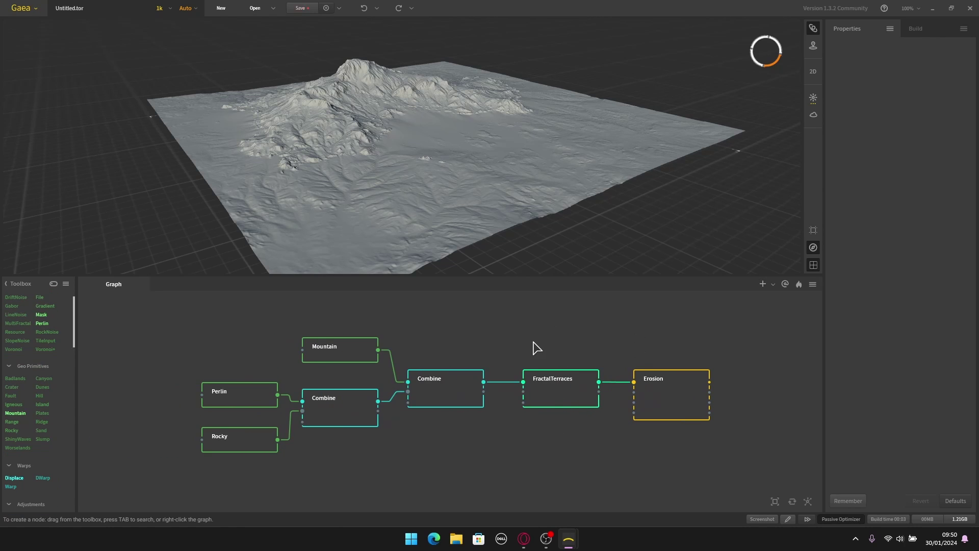
middle_drag(401, 156, 435, 179)
scroll(434, 179, up, 2)
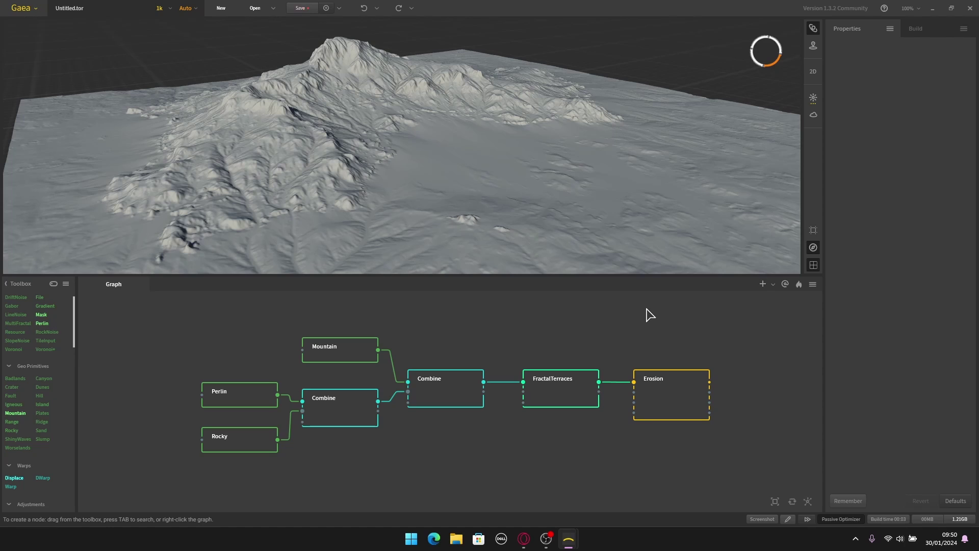
- Mark the Erosion node for export and check that the export flag is set
middle_drag(634, 320, 614, 328)
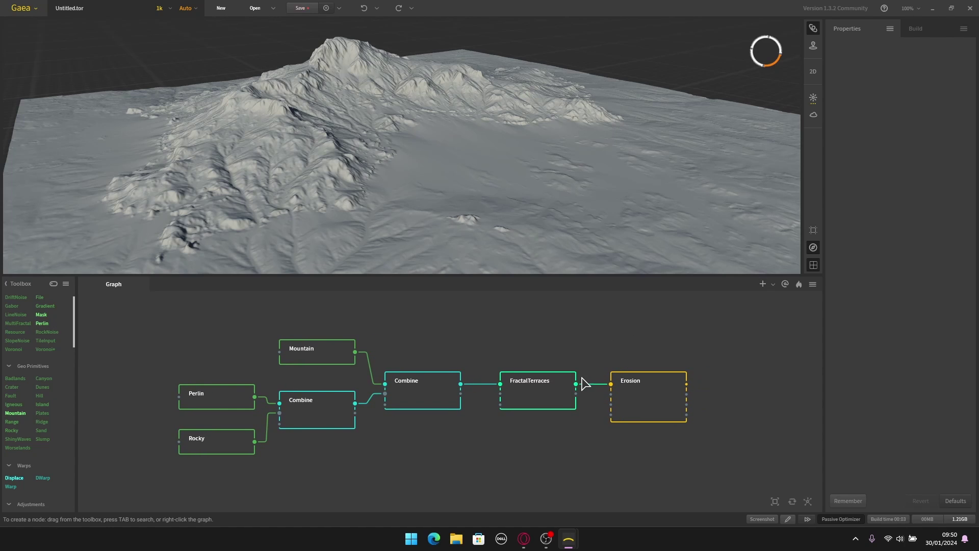
scroll(586, 401, down, 1)
middle_drag(636, 420, 618, 422)
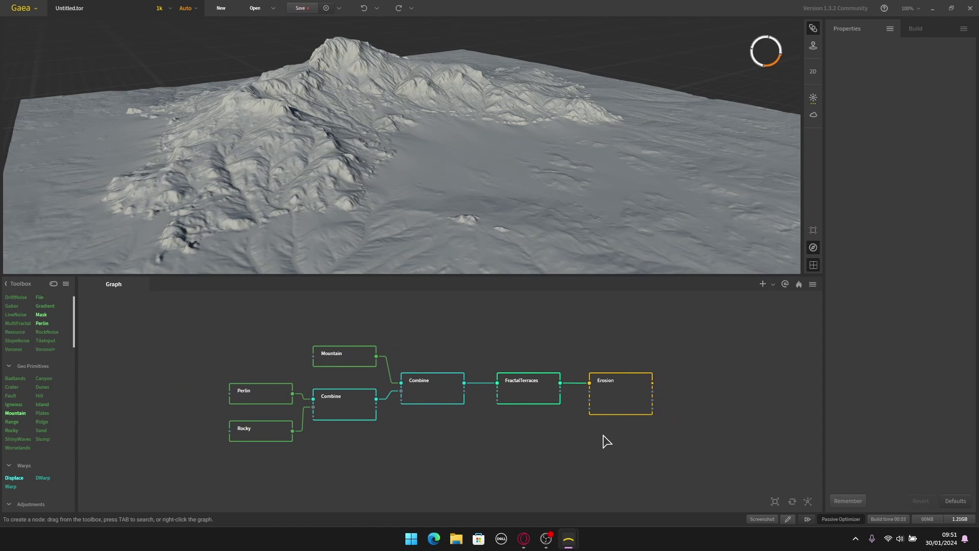
scroll(526, 422, up, 2)
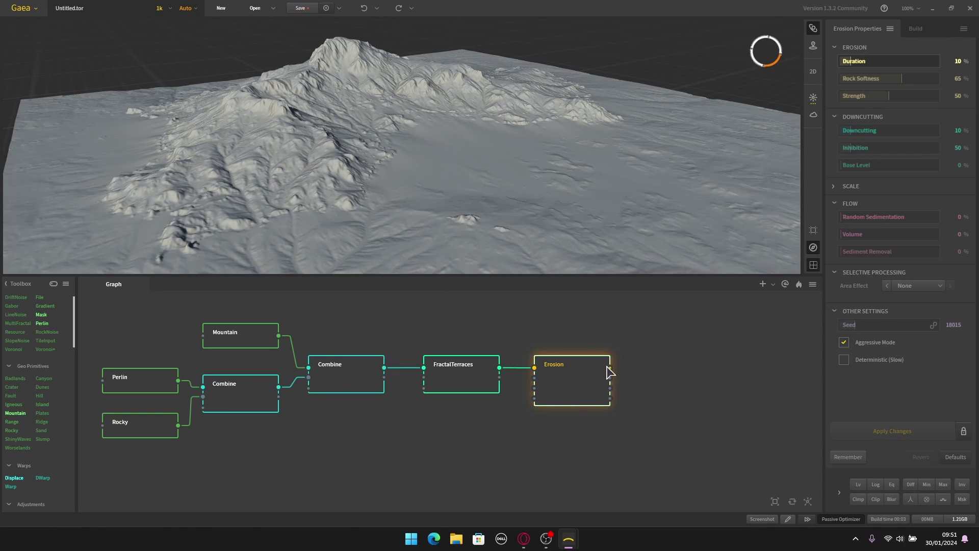
middle_drag(501, 431, 428, 452)
middle_drag(509, 436, 477, 439)
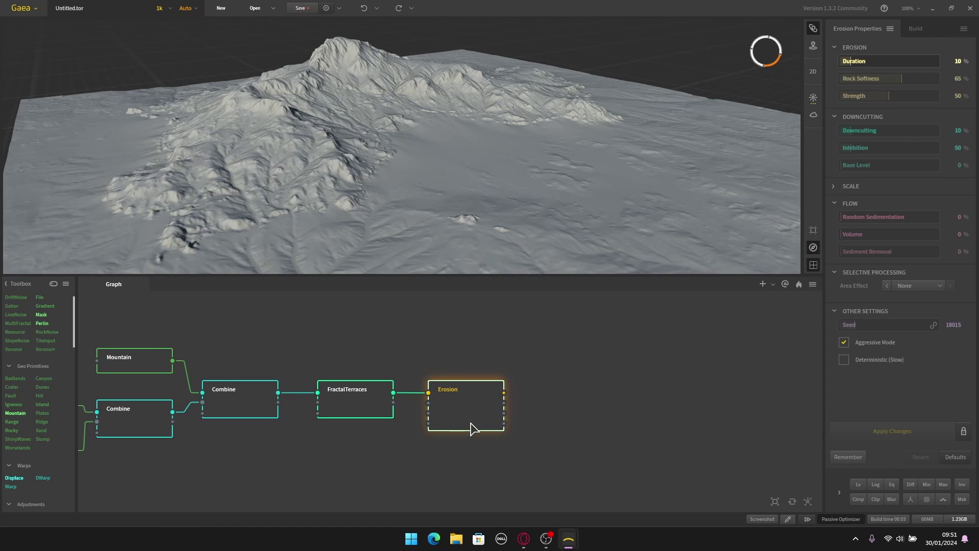
right_click(474, 424)
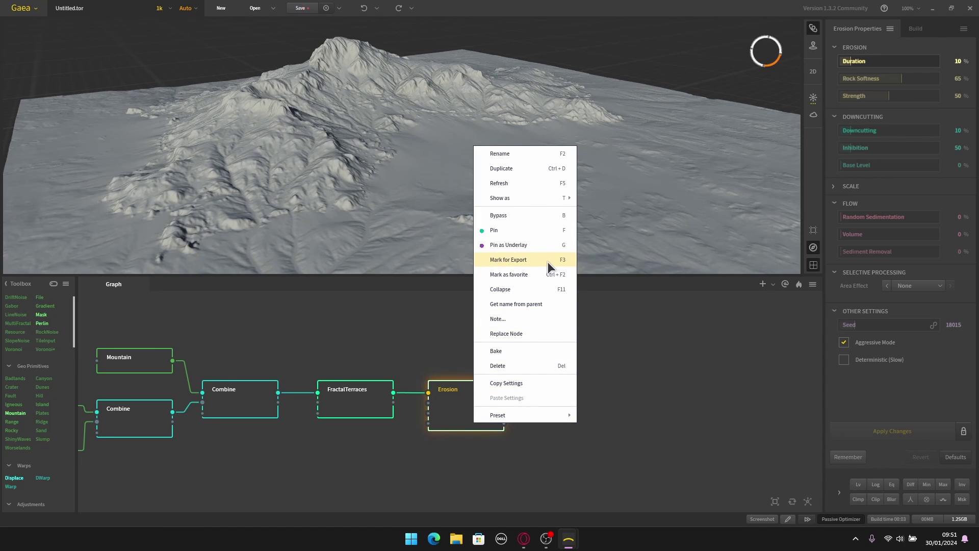
click(685, 384)
click(472, 423)
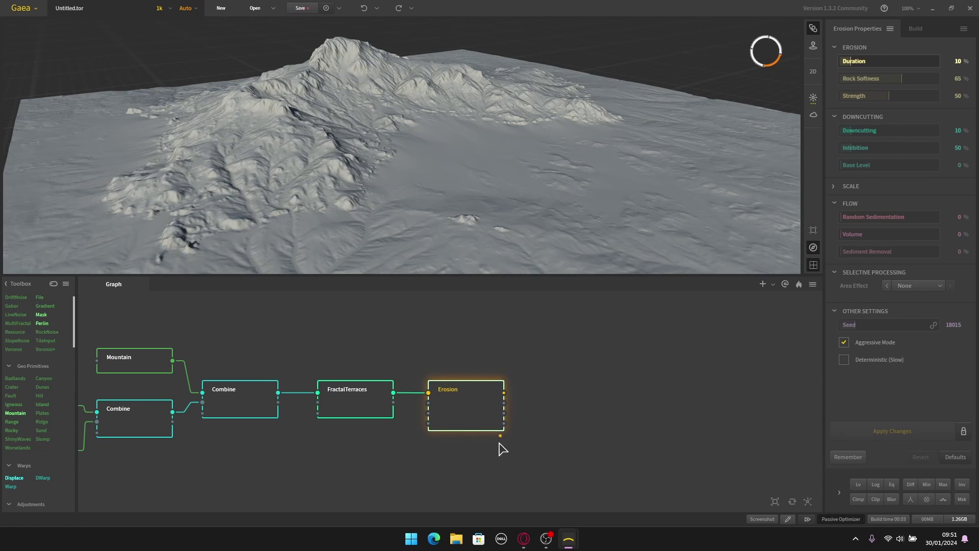
click(500, 441)
click(490, 421)
right_click(489, 423)
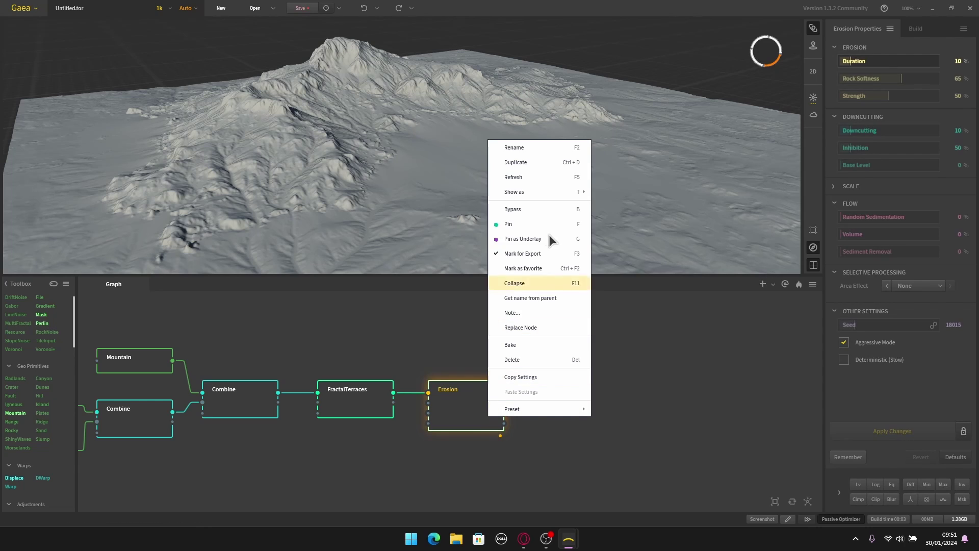
click(684, 396)
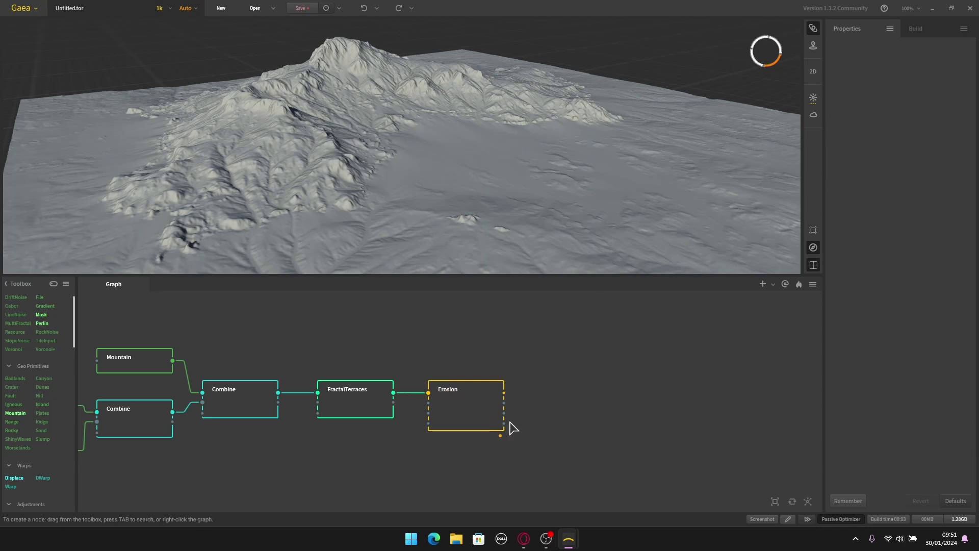
- Open the build settings and rename the Erosion node's export file as Landscape
click(915, 29)
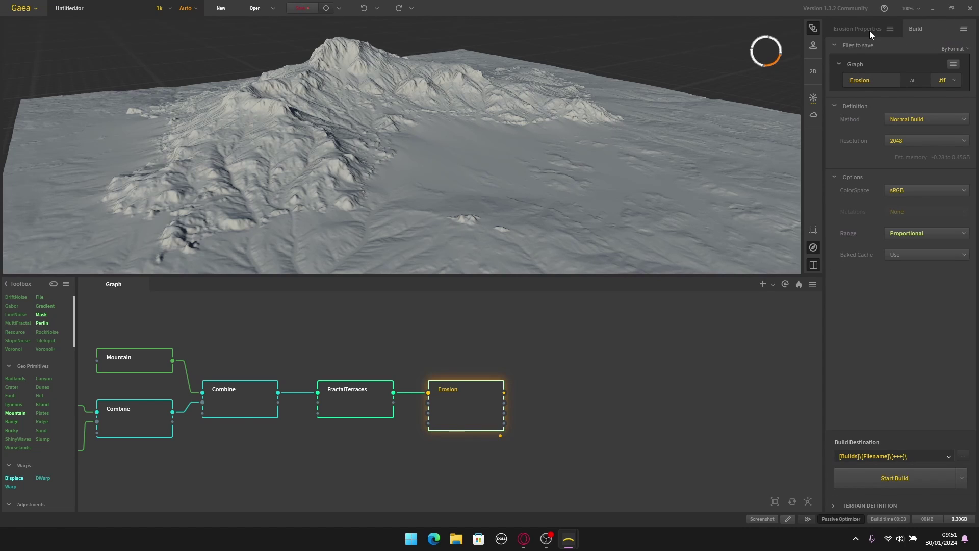
click(871, 30)
click(926, 29)
text(andsc)
- Change the export file format for all nodes in the graph to PNG (16-bit)
click(953, 64)
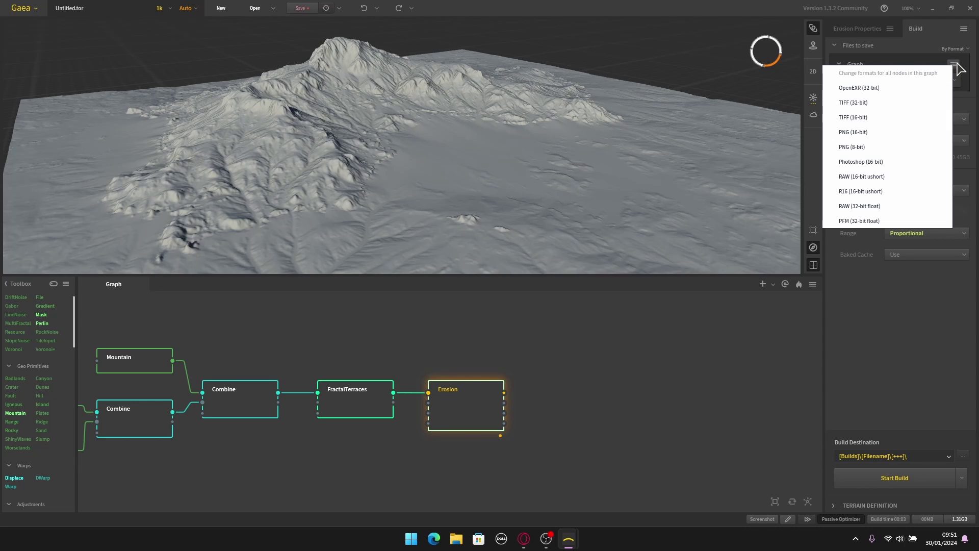
click(859, 134)
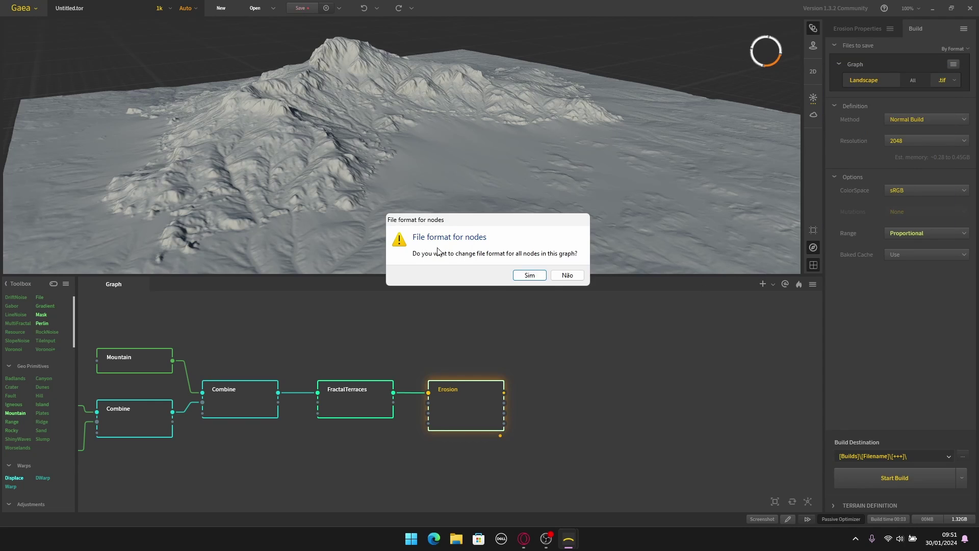
click(530, 275)
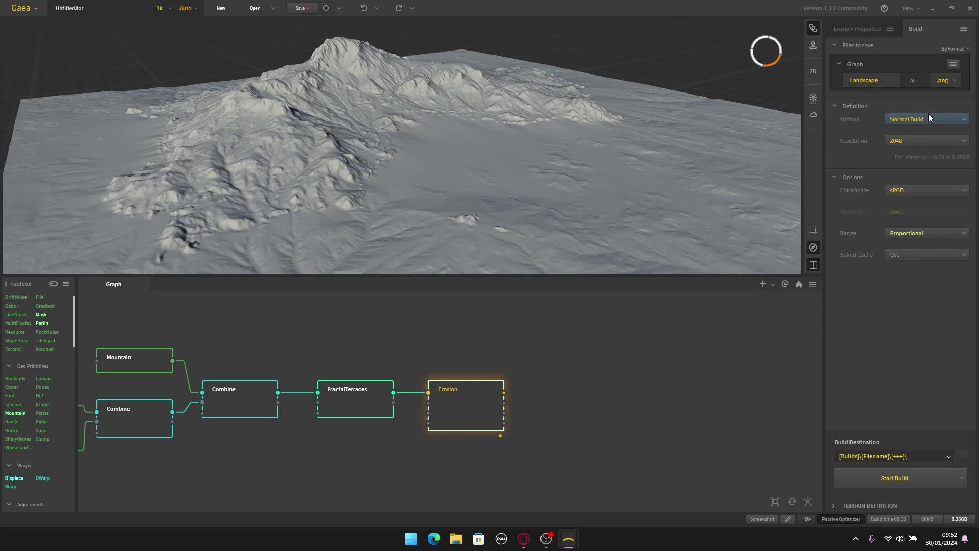
- Exclude the Wear, Deposit and Flow maps from the Landscape export, keeping only Output
click(914, 81)
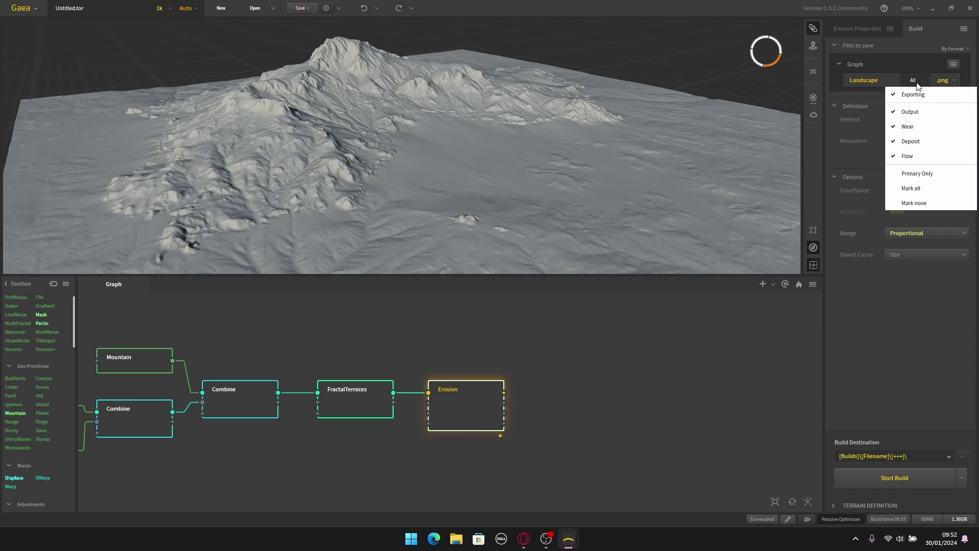
click(913, 114)
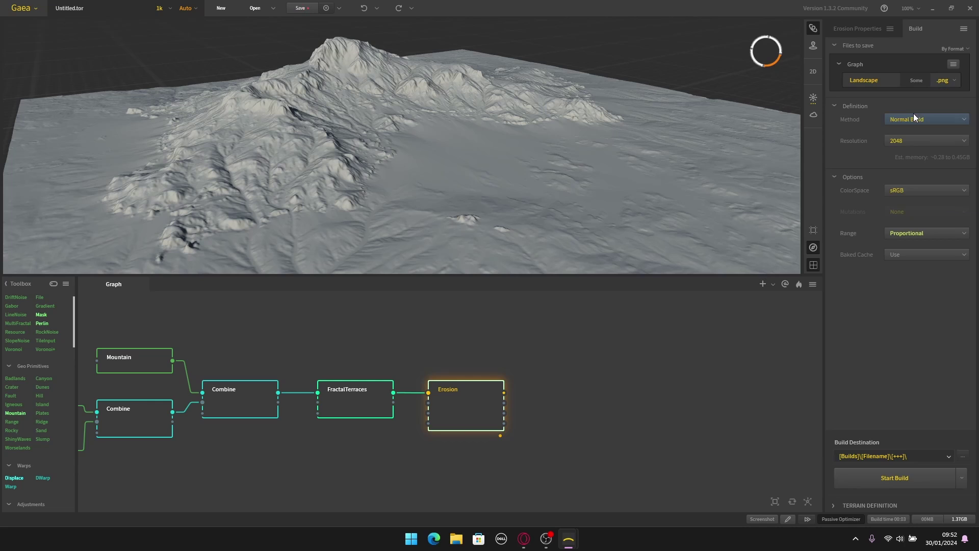
click(918, 81)
click(908, 126)
click(923, 79)
click(911, 141)
click(917, 77)
click(908, 156)
click(918, 81)
click(913, 111)
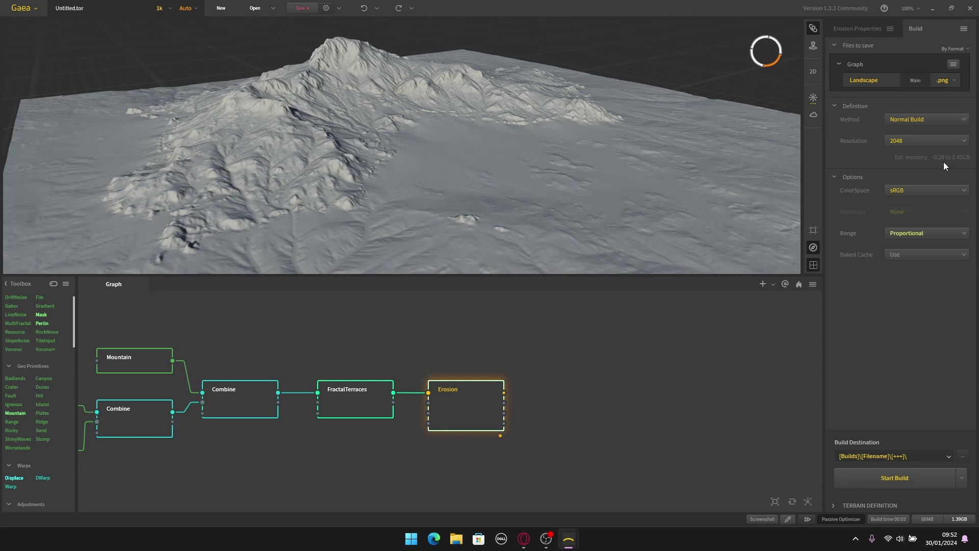
click(918, 81)
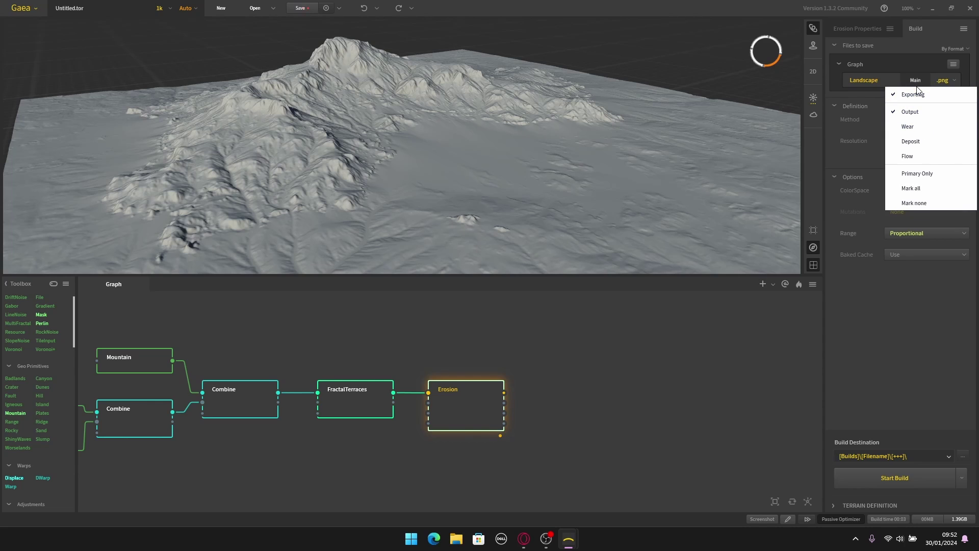
click(544, 418)
click(481, 411)
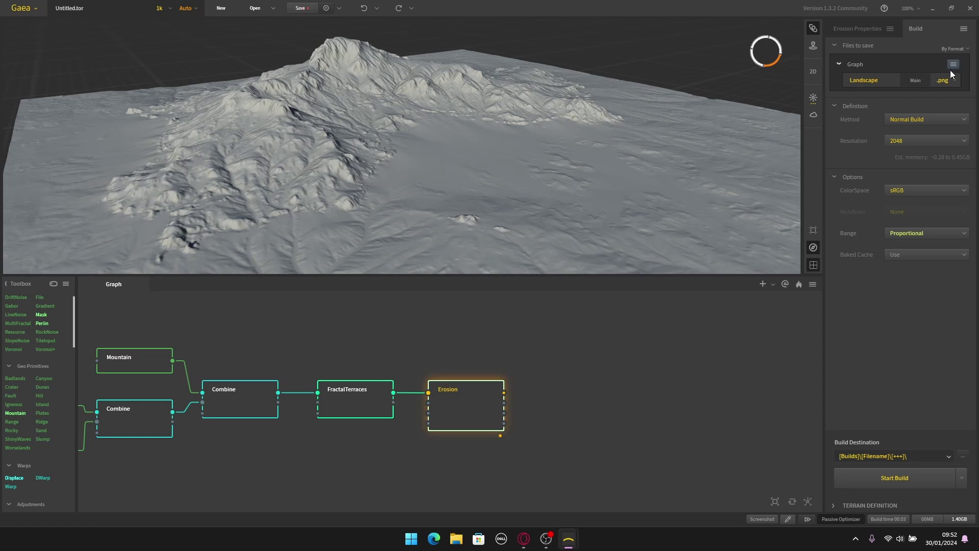
- Include the Wear, Deposit and Flow maps in the Landscape export again alongside Output
click(913, 83)
click(907, 126)
click(917, 82)
click(912, 142)
click(916, 82)
click(914, 156)
click(914, 82)
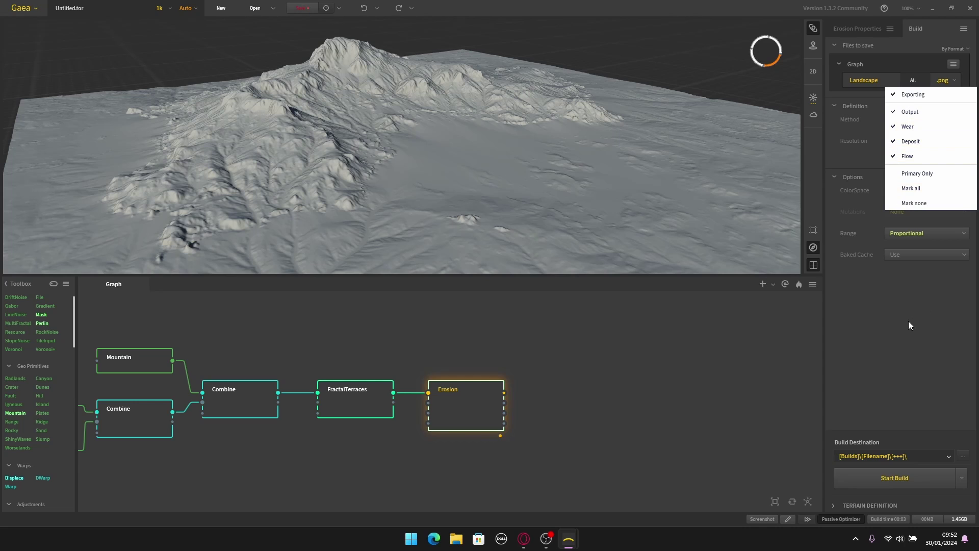
click(919, 336)
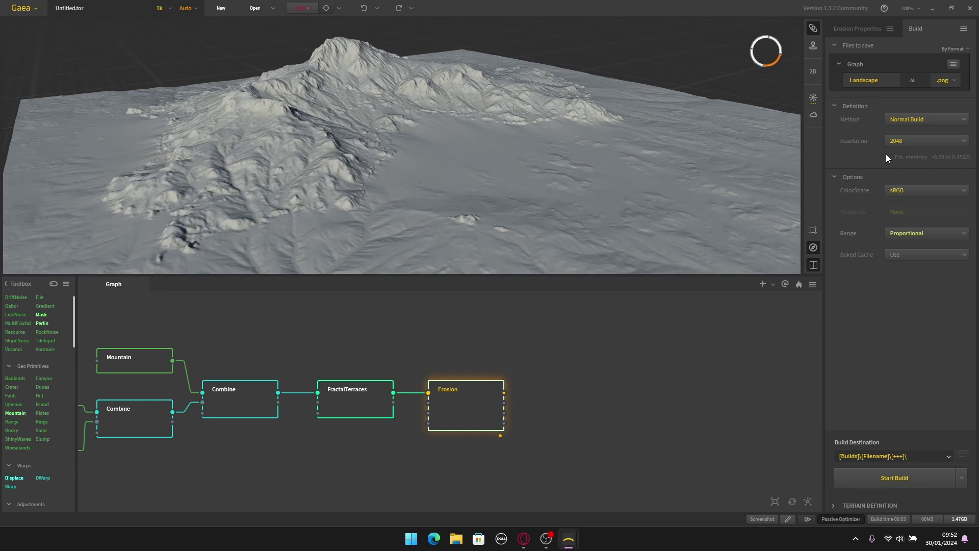
- Set the build resolution to the Unreal size 1009 and the range to Normalized
click(896, 143)
scroll(921, 187, up, 2)
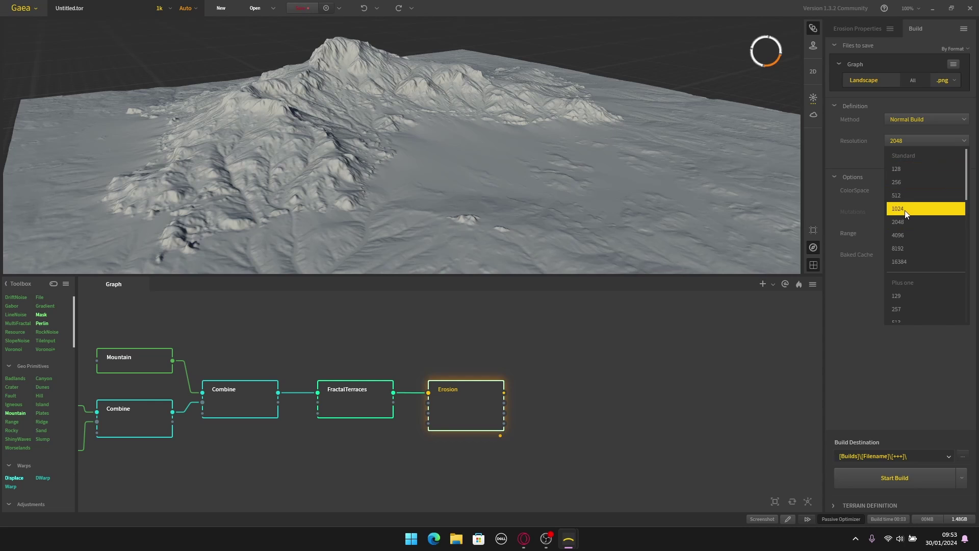
scroll(910, 230, down, 4)
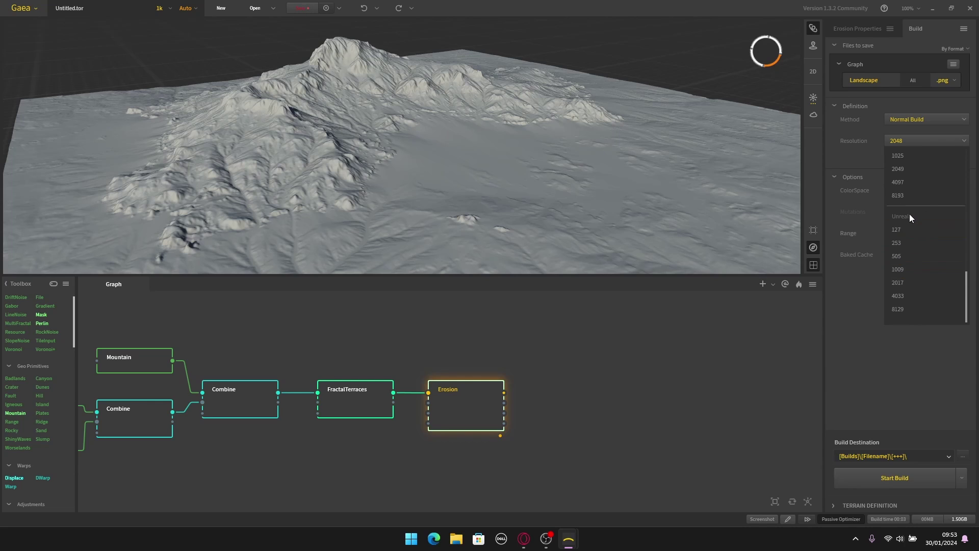
click(908, 274)
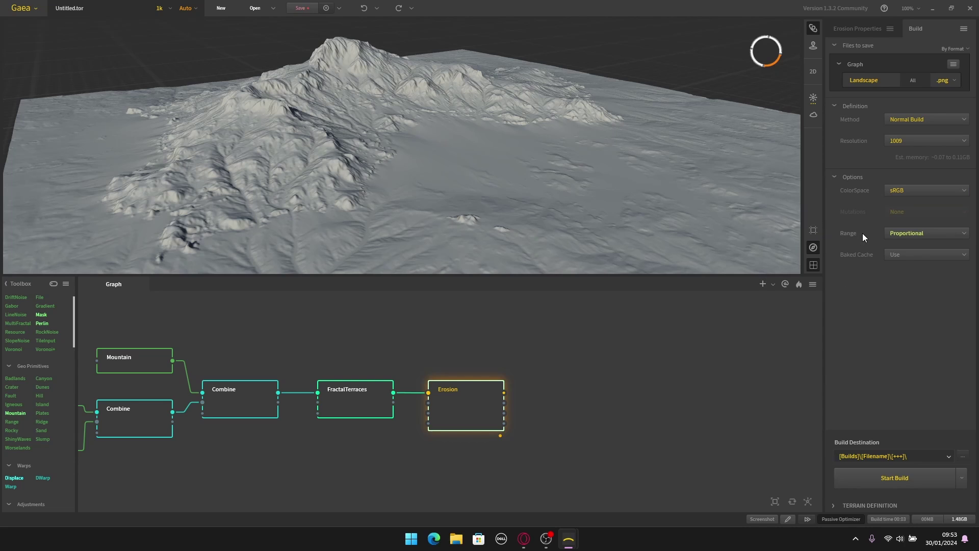
mouse_move(900, 236)
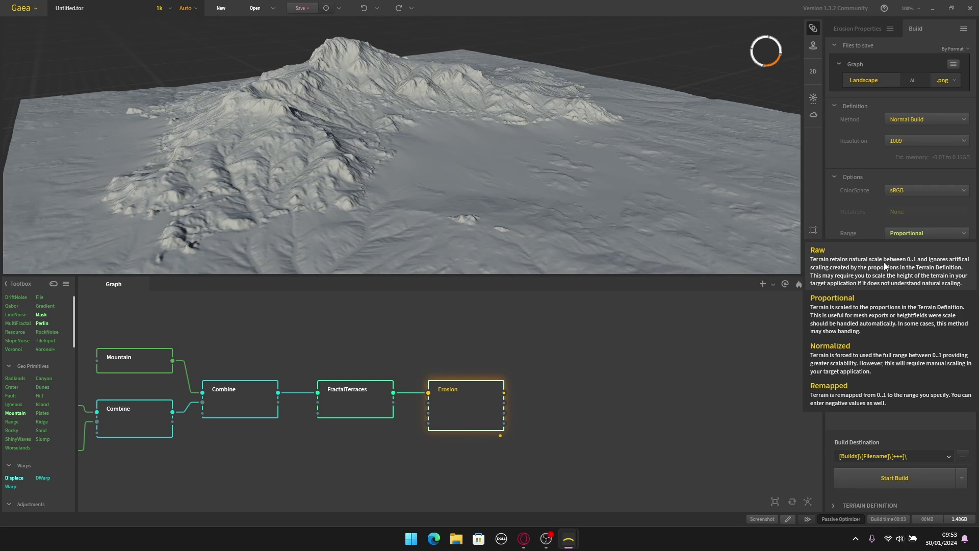
click(849, 353)
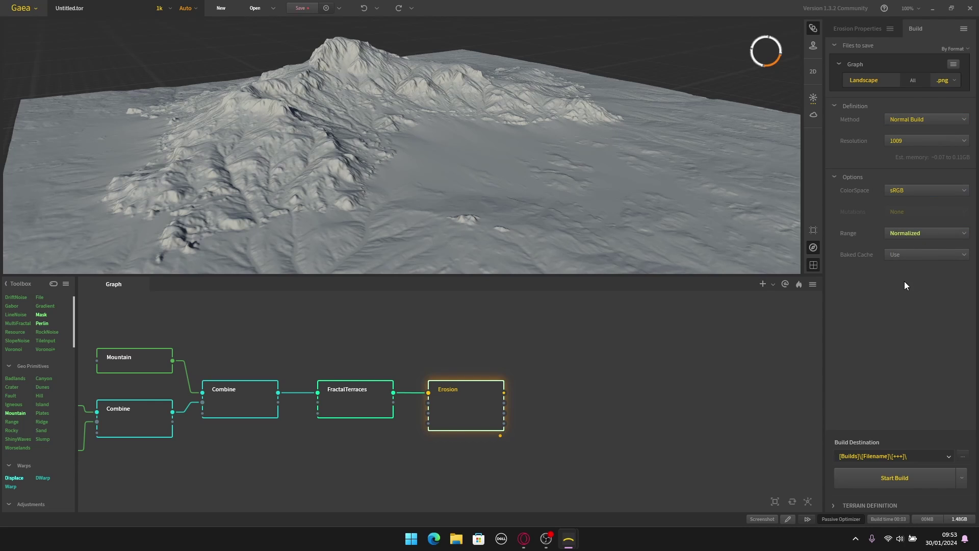
- Set the build destination to the Terrain_Maps_Tutorial folder under Development, Video Creation, Unreal landscape with gaea
click(964, 457)
scroll(53, 206, down, 2)
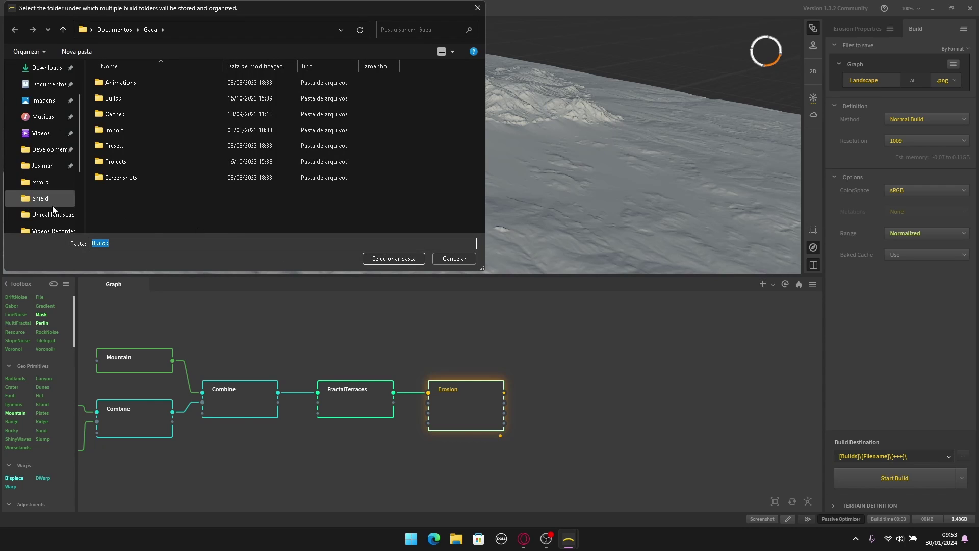
click(58, 105)
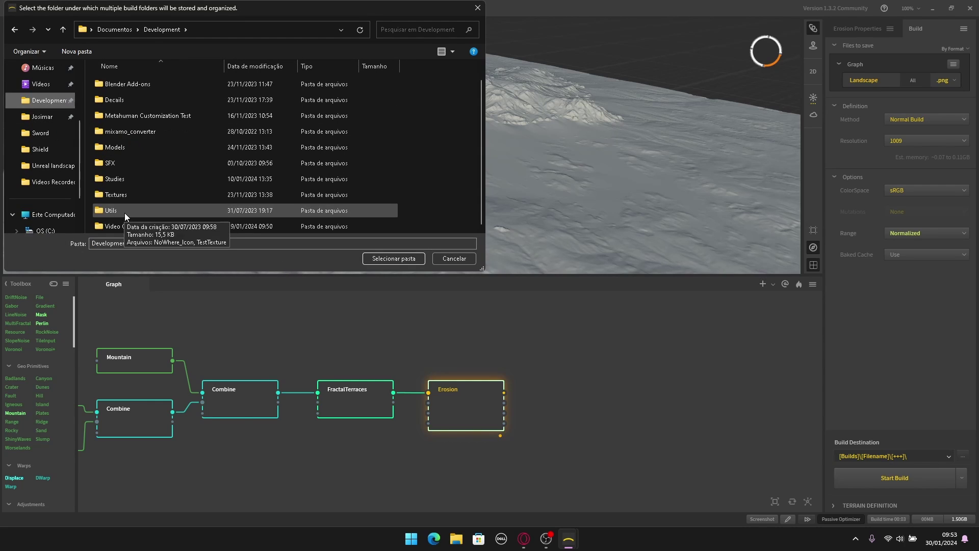
double_click(120, 223)
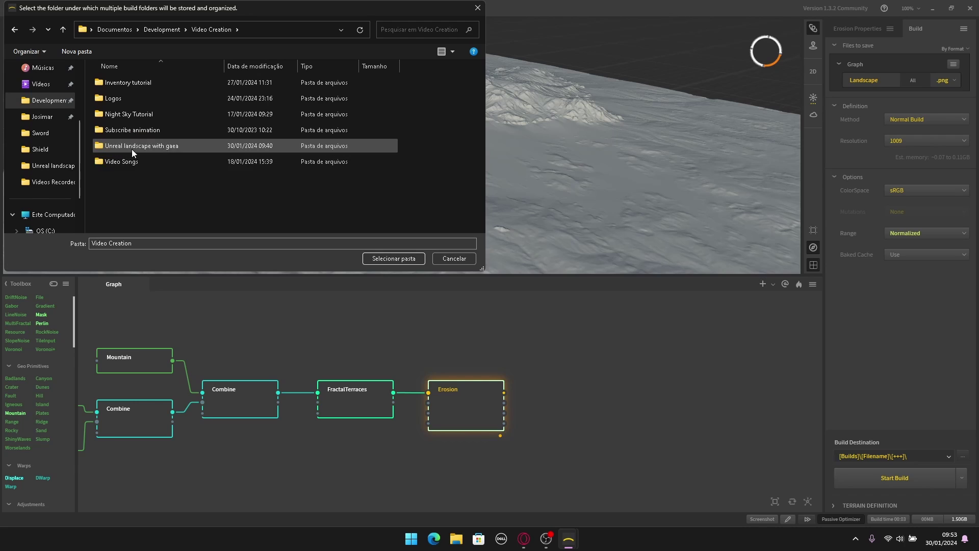
double_click(132, 147)
double_click(127, 102)
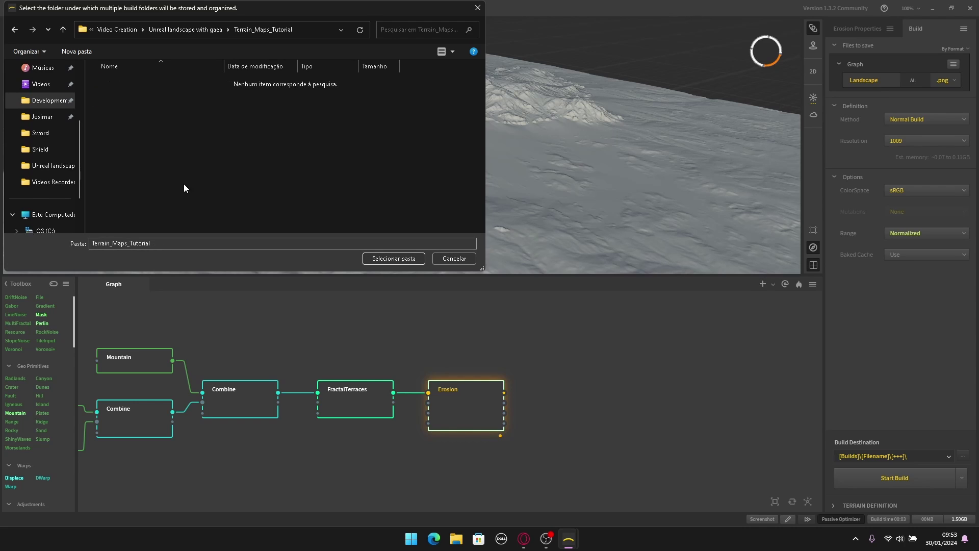
click(372, 259)
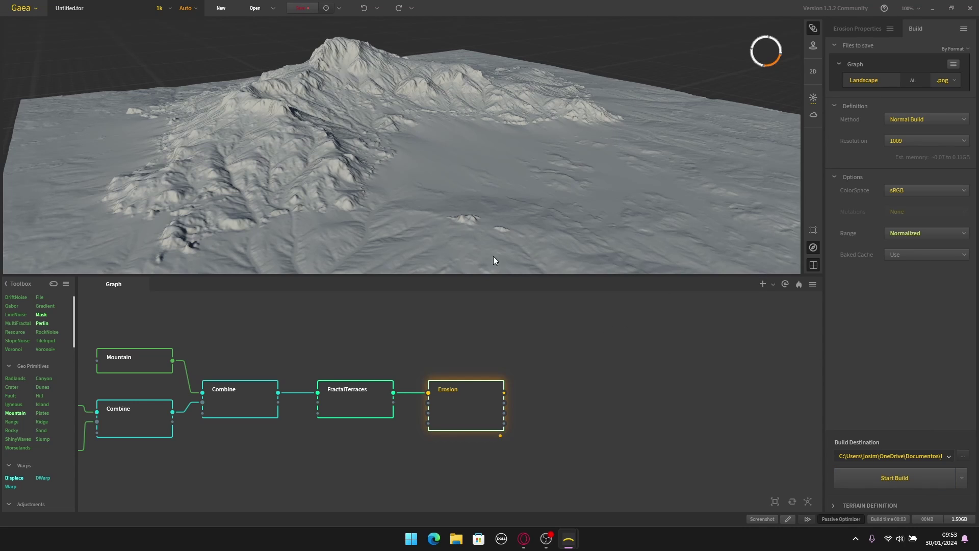
- Save the terrain as Tutorial_Landscape and start the build, declining to save the cached preview instead
click(304, 8)
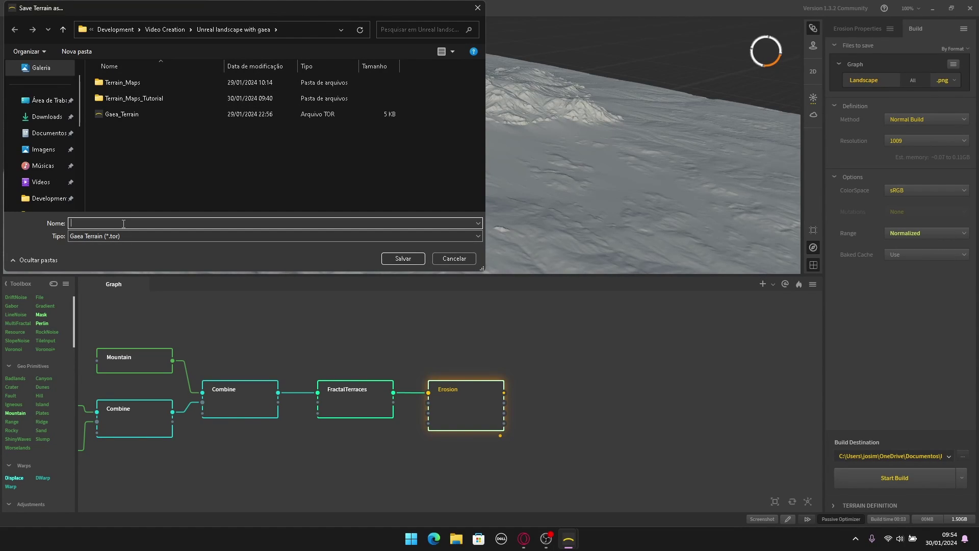
text(Tutorial_Landscaa)
click(394, 260)
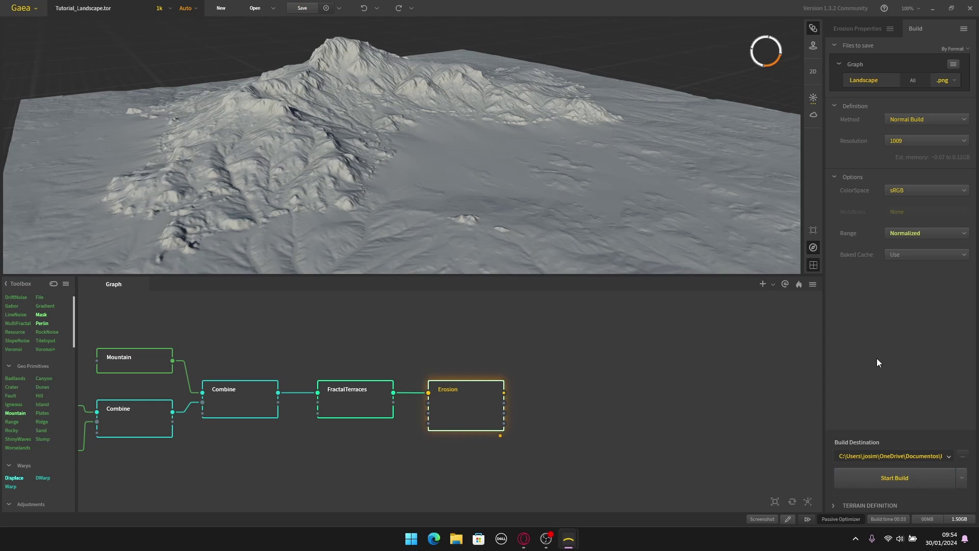
click(905, 484)
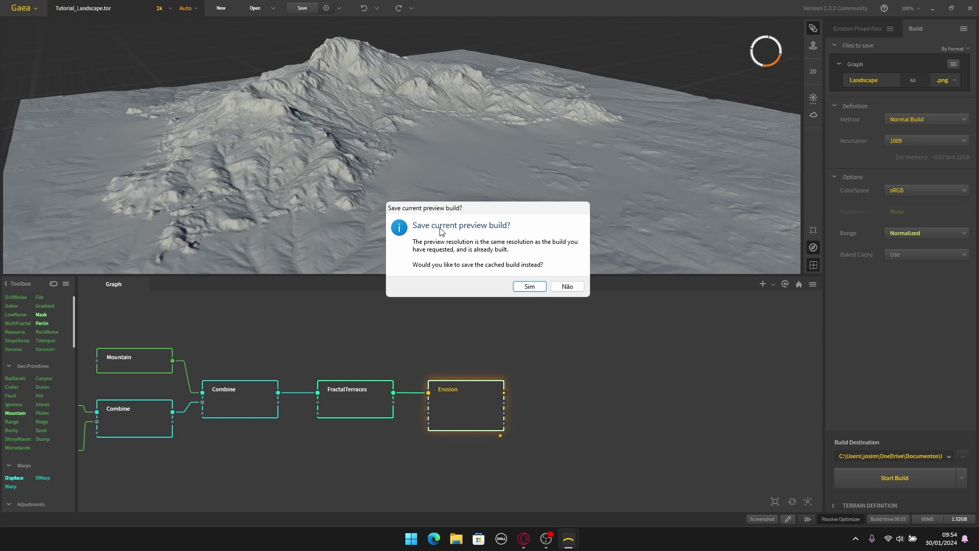
click(572, 288)
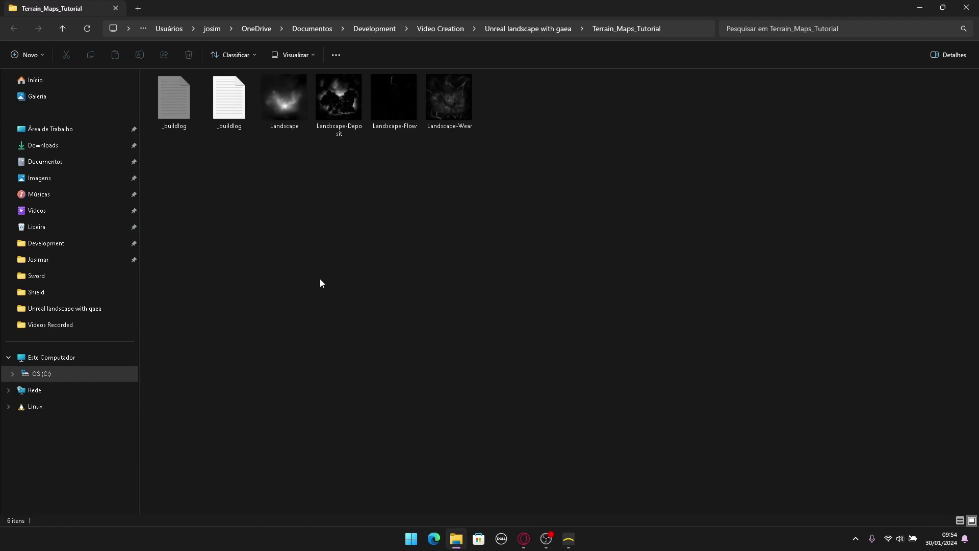
- Examine the exported Landscape, Landscape-Deposit, Landscape-Flow and Landscape-Wear images one after another in the Terrain_Maps_Tutorial folder
drag(557, 293, 299, 134)
click(292, 177)
double_click(291, 125)
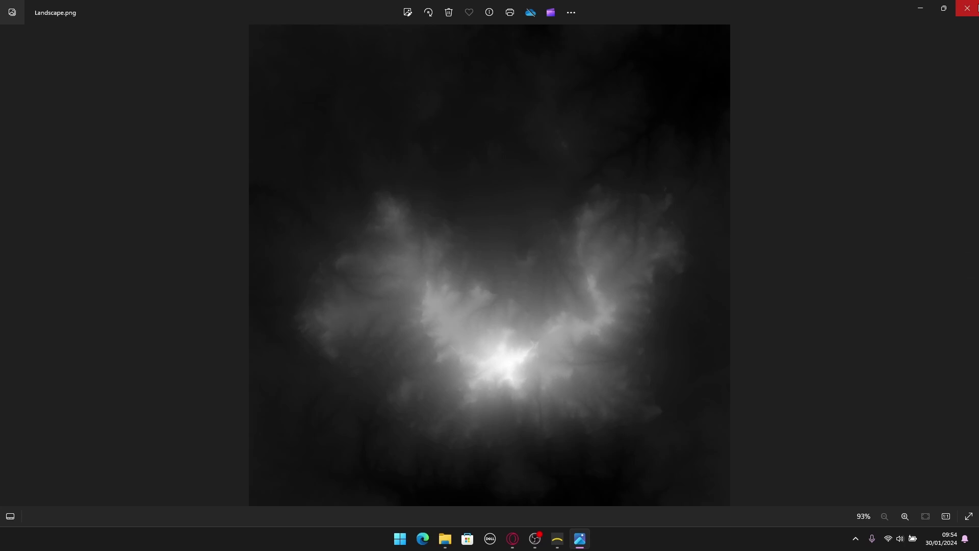
click(968, 8)
double_click(339, 127)
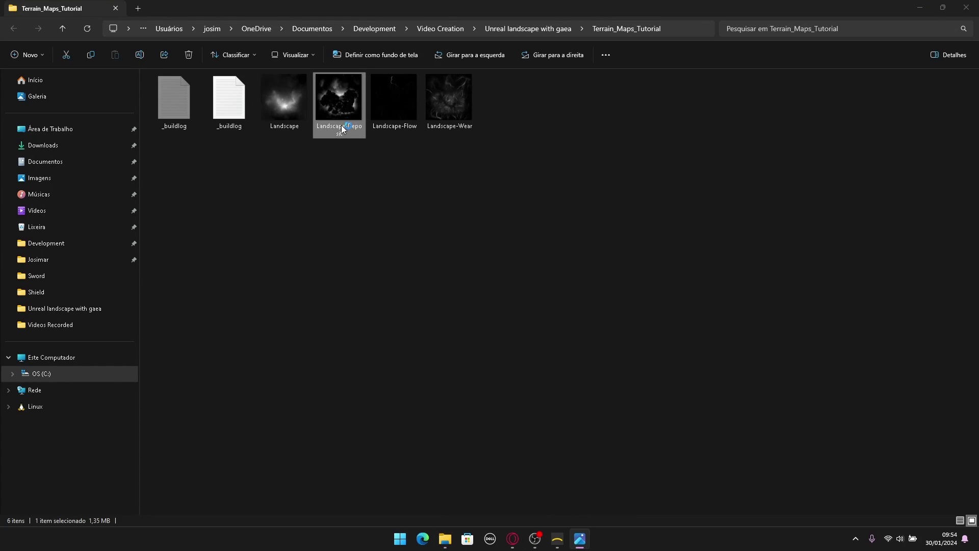
click(968, 9)
double_click(394, 100)
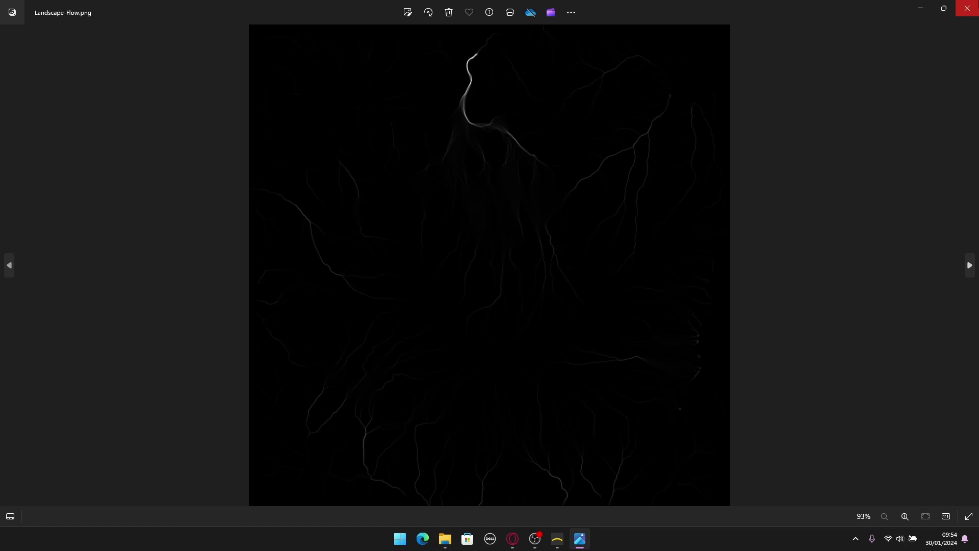
click(968, 8)
double_click(449, 93)
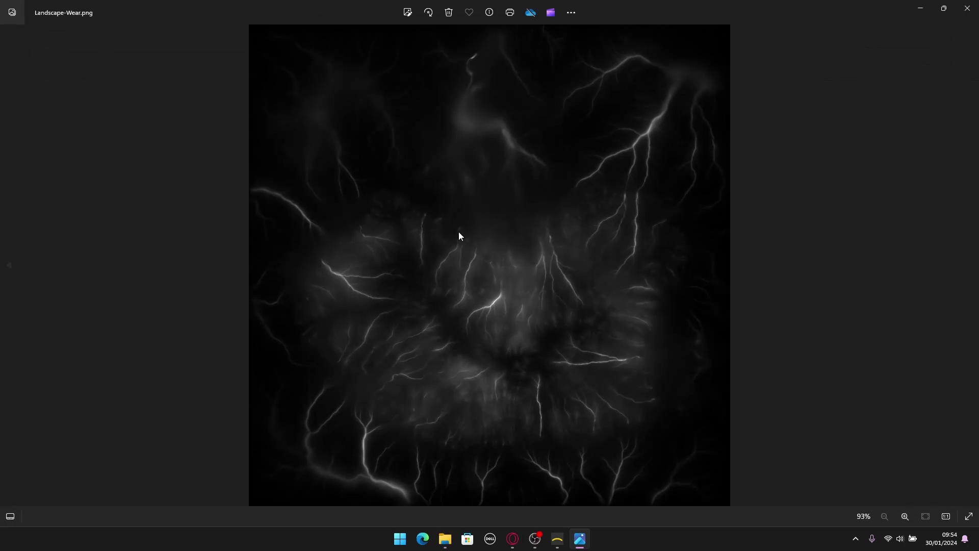
click(968, 8)
drag(508, 234, 346, 163)
click(306, 107)
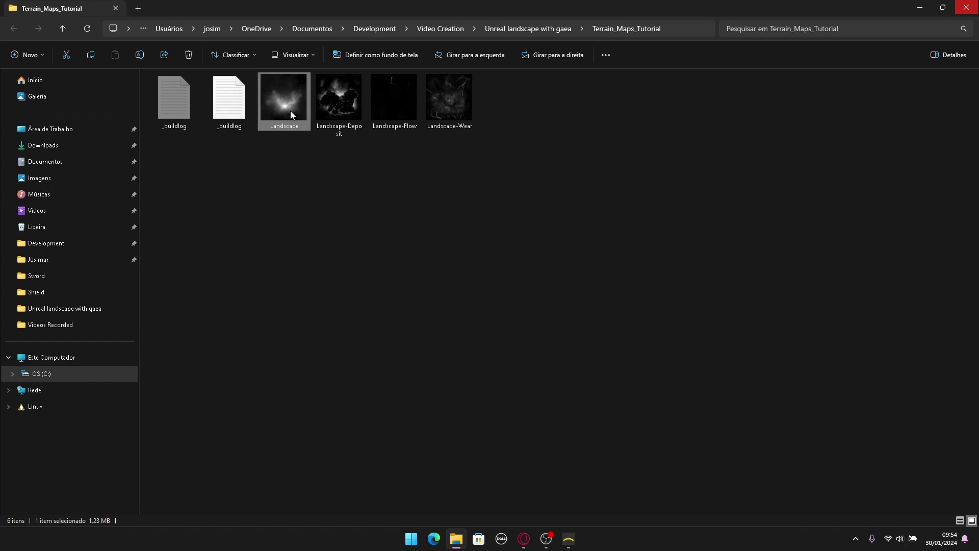
click(287, 207)
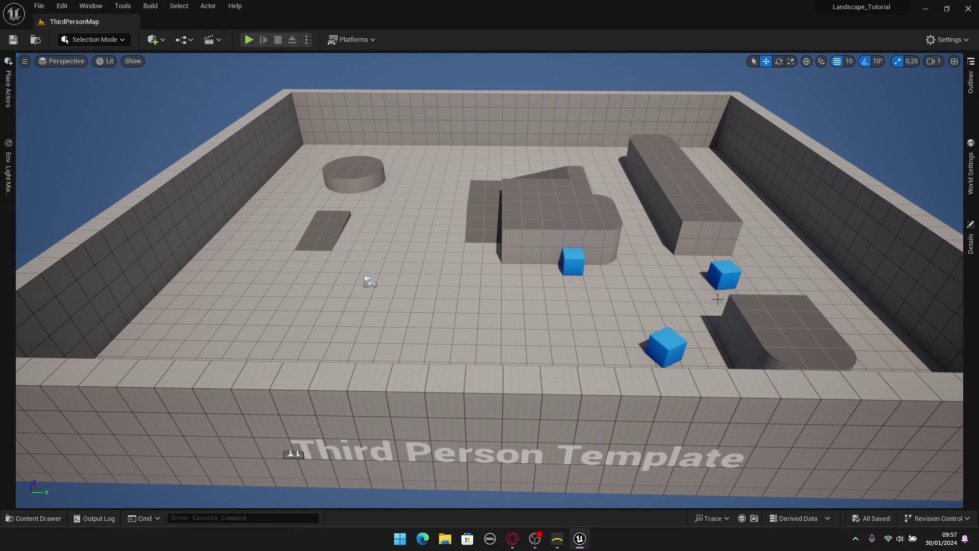
- Switch to the Landscape_Tutorial project in Unreal Editor and open the Maps folder inside the ThirdPerson content
mouse_move(719, 299)
right_down()
mouse_move(768, 281)
mouse_move(760, 271)
mouse_move(735, 273)
mouse_move(737, 327)
mouse_move(765, 278)
mouse_move(719, 299)
right_up()
key(ctrl+space)
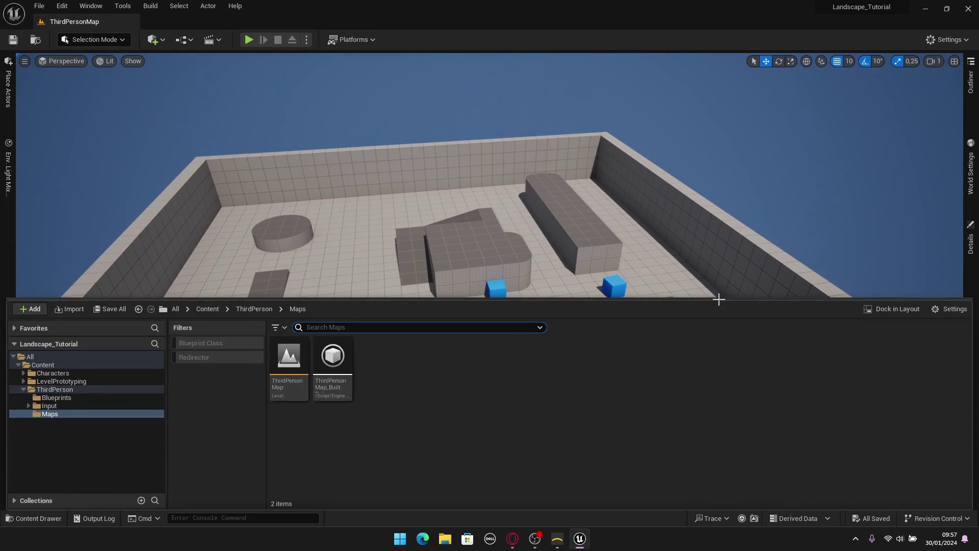
click(23, 389)
mouse_move(403, 237)
right_down()
mouse_move(387, 301)
mouse_move(365, 255)
mouse_move(405, 229)
right_up()
key(ctrl+space)
click(60, 391)
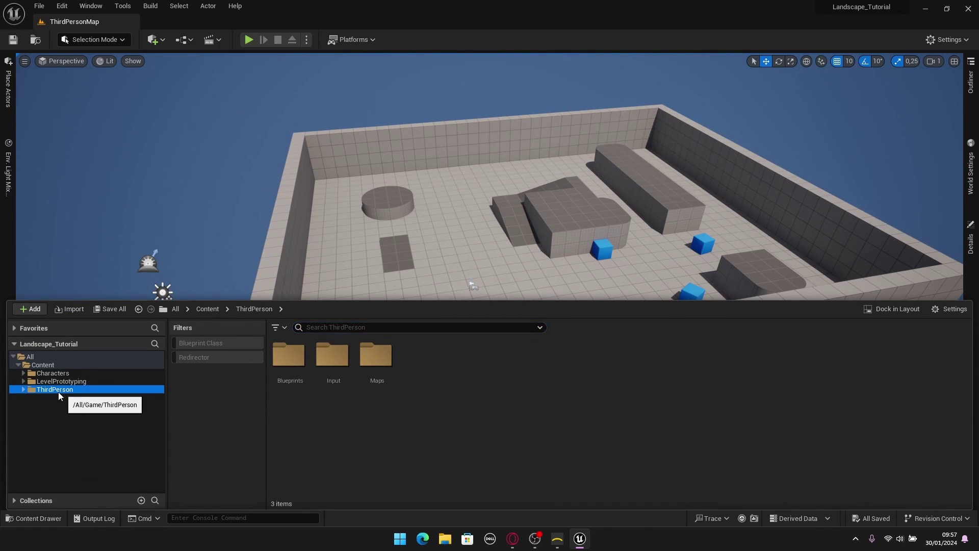
click(376, 357)
double_click(376, 357)
- Create a new level named Landscape in the Maps folder, save it and open it
right_click(381, 422)
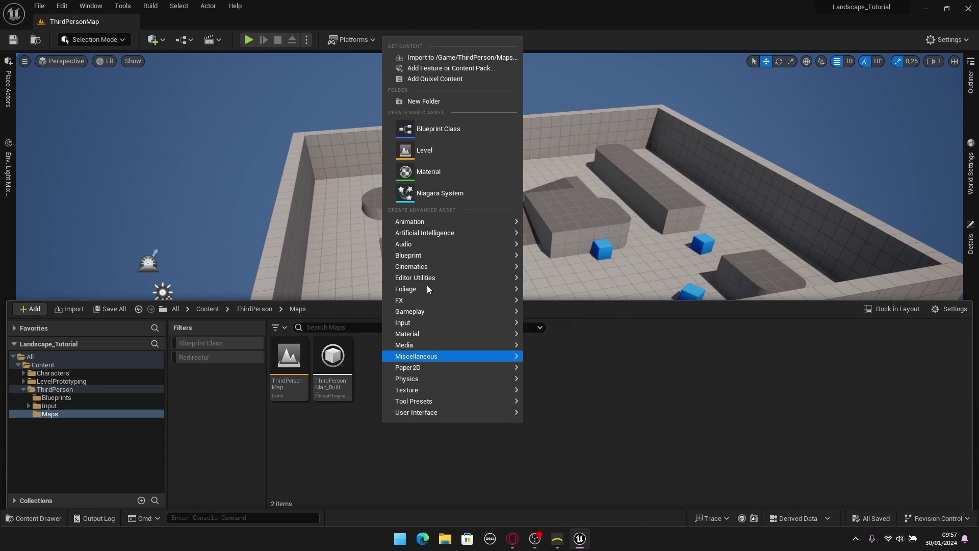
click(430, 159)
text(Landscap)
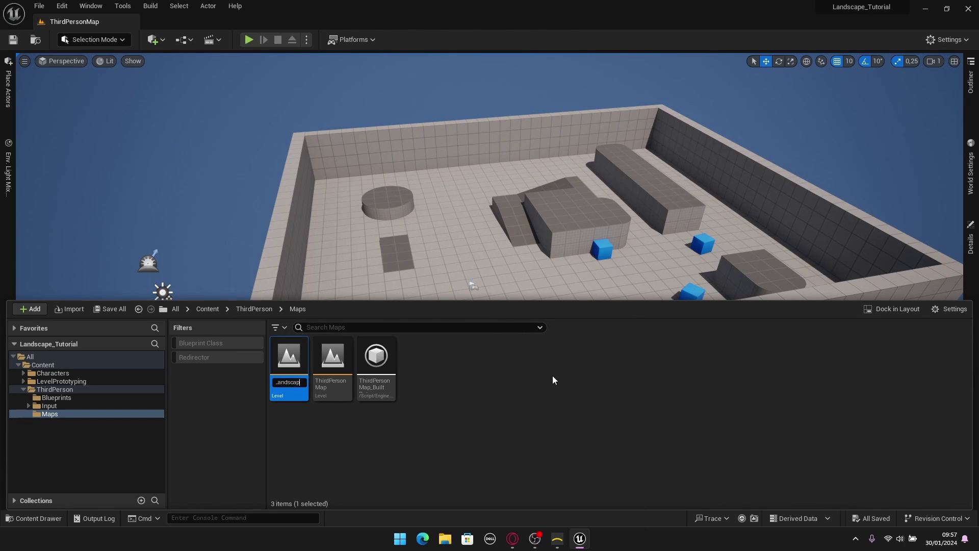
text(e)
key(Return)
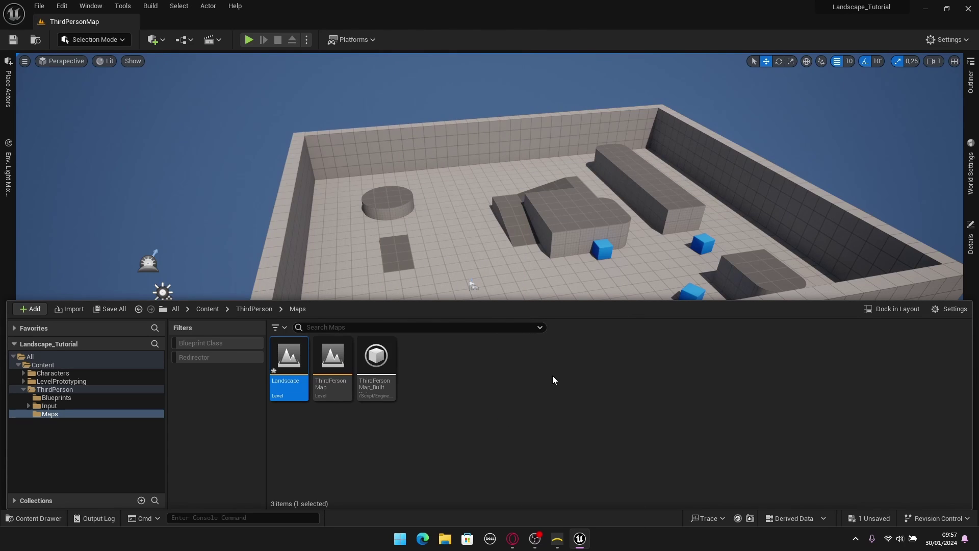
double_click(289, 379)
click(503, 385)
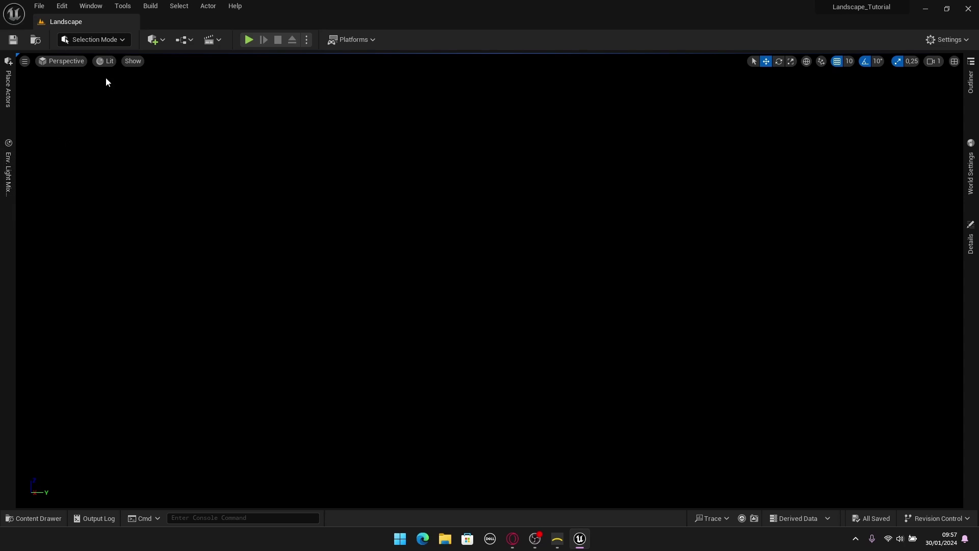
- Use the Env. Light Mixer to create a sky light, atmospheric light, sky atmosphere, volumetric cloud and height fog in the empty level
click(89, 11)
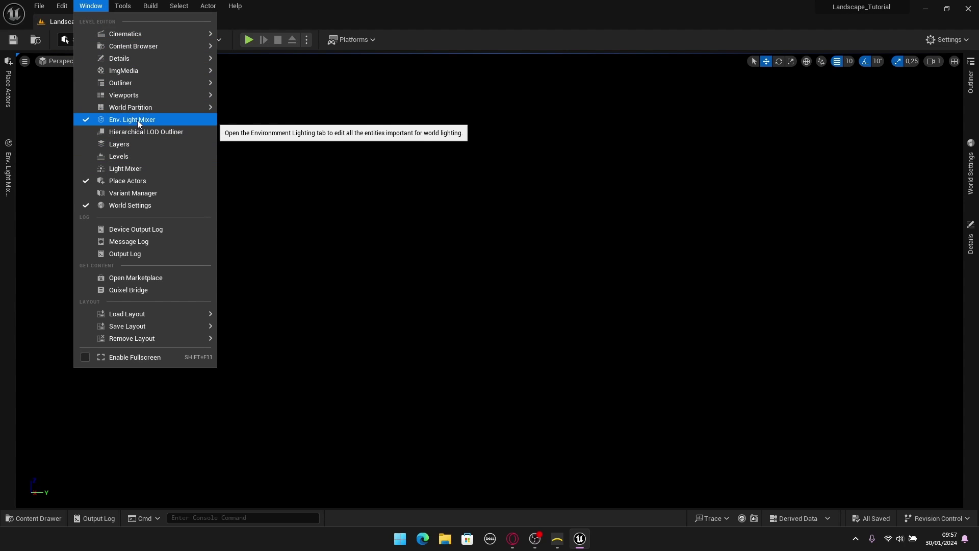
click(270, 118)
click(7, 171)
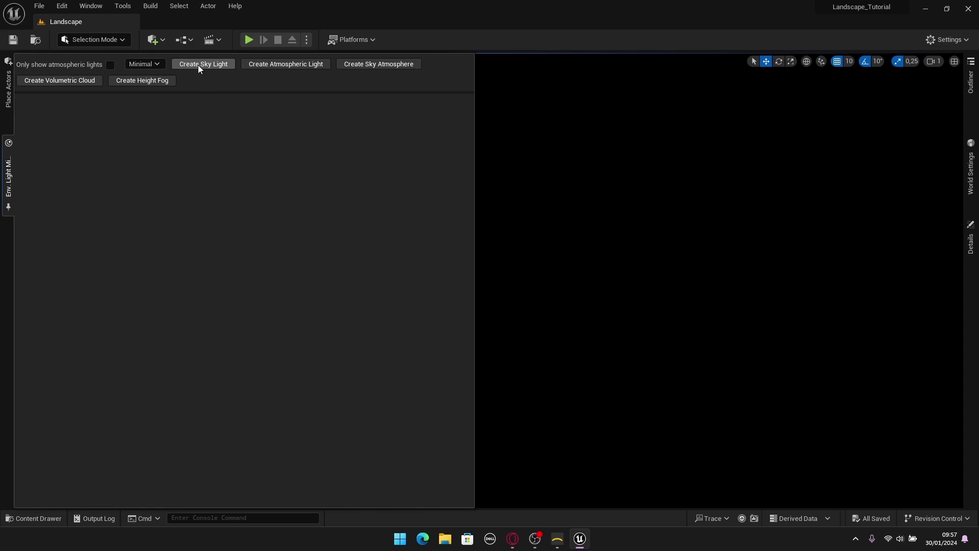
click(219, 65)
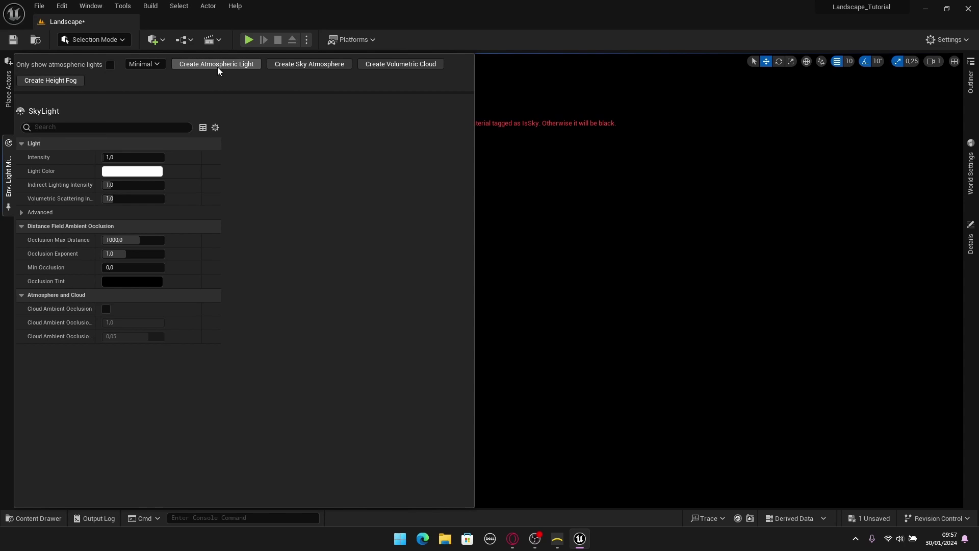
click(217, 66)
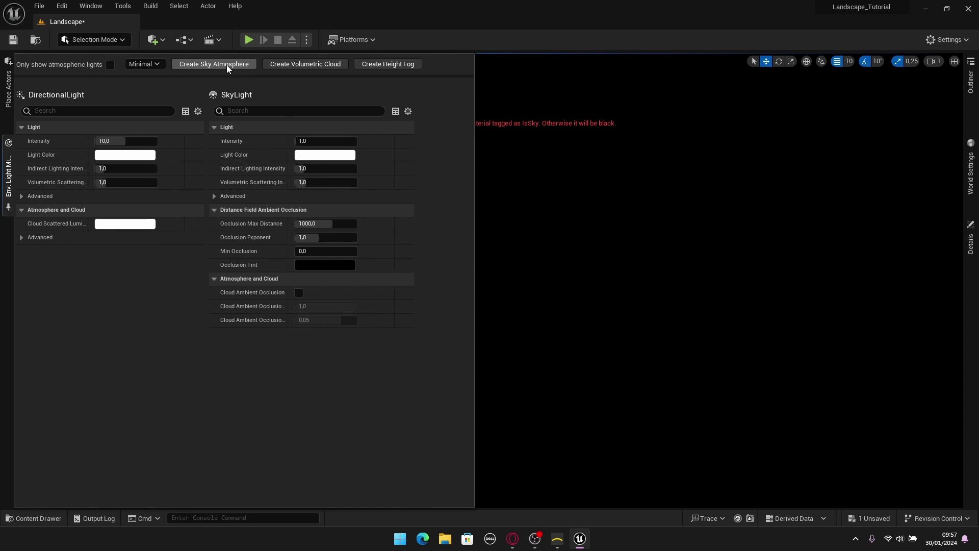
click(226, 65)
click(223, 67)
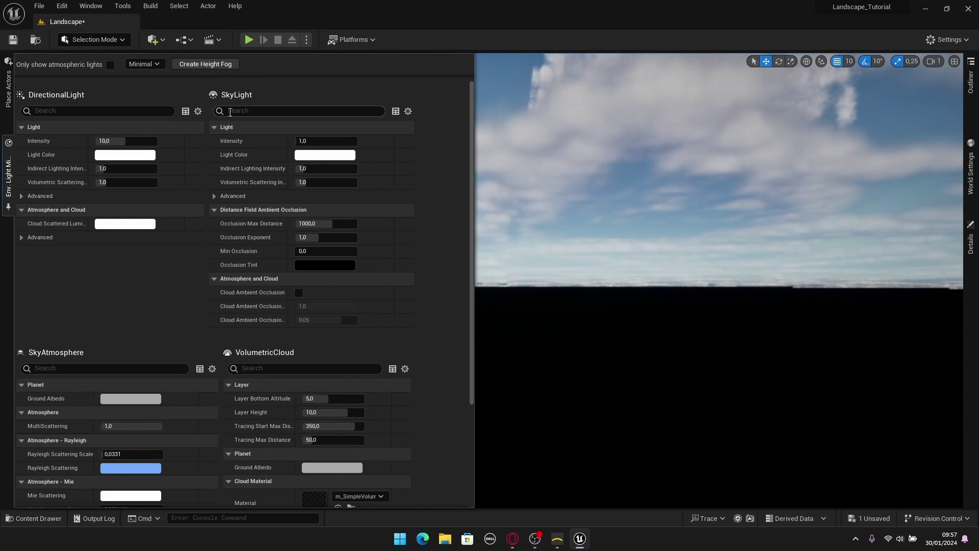
click(219, 66)
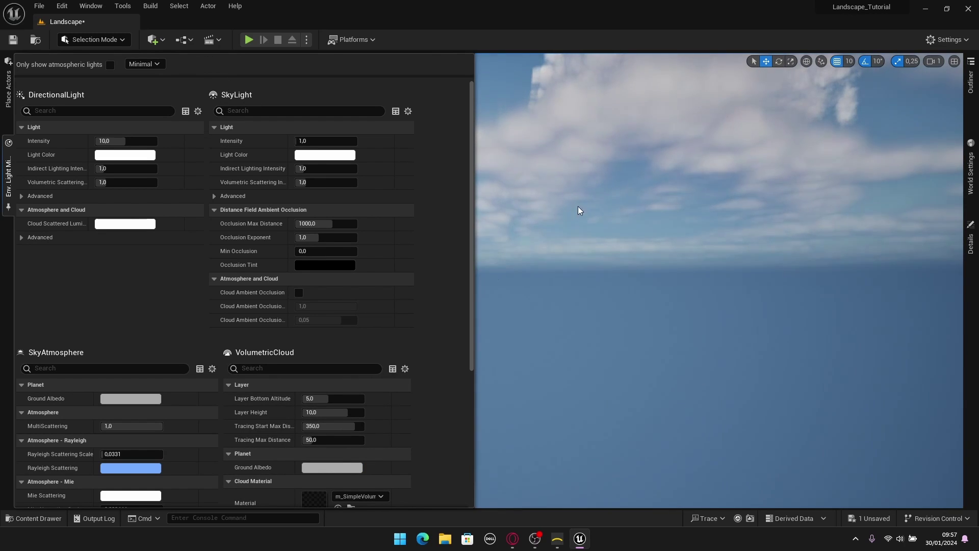
click(582, 207)
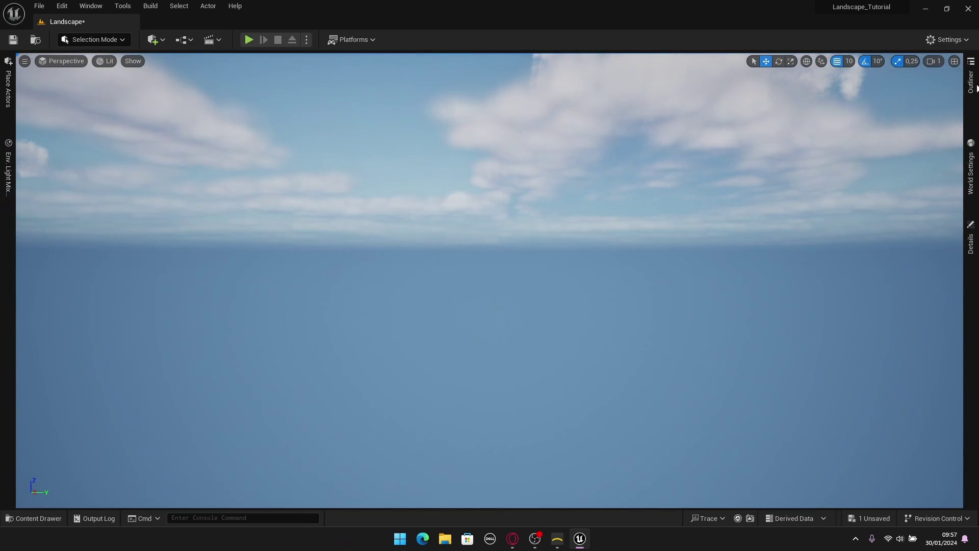
- Review the created lighting actors in the Outliner and look at their icons in the level
click(976, 85)
click(898, 131)
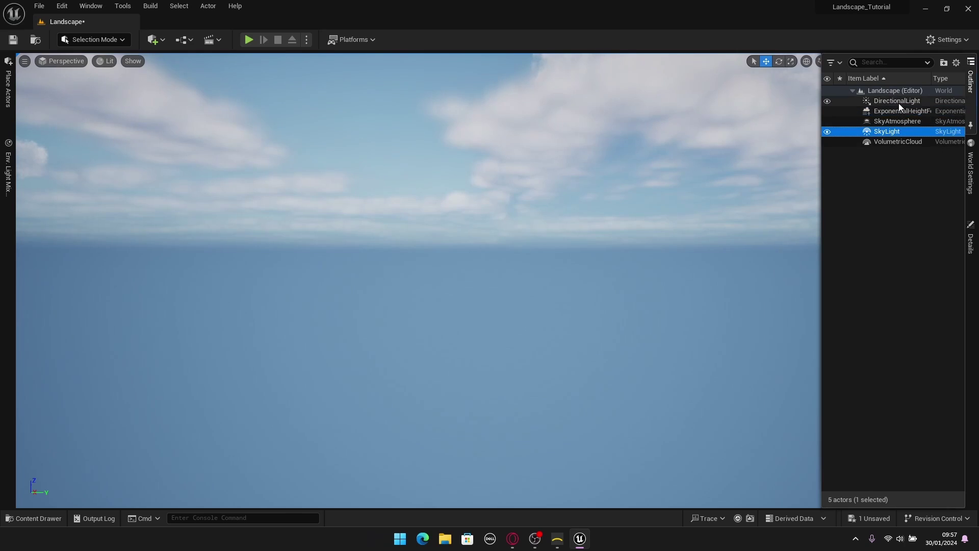
key(Escape)
right_drag(668, 199, 602, 199)
right_drag(667, 221, 666, 221)
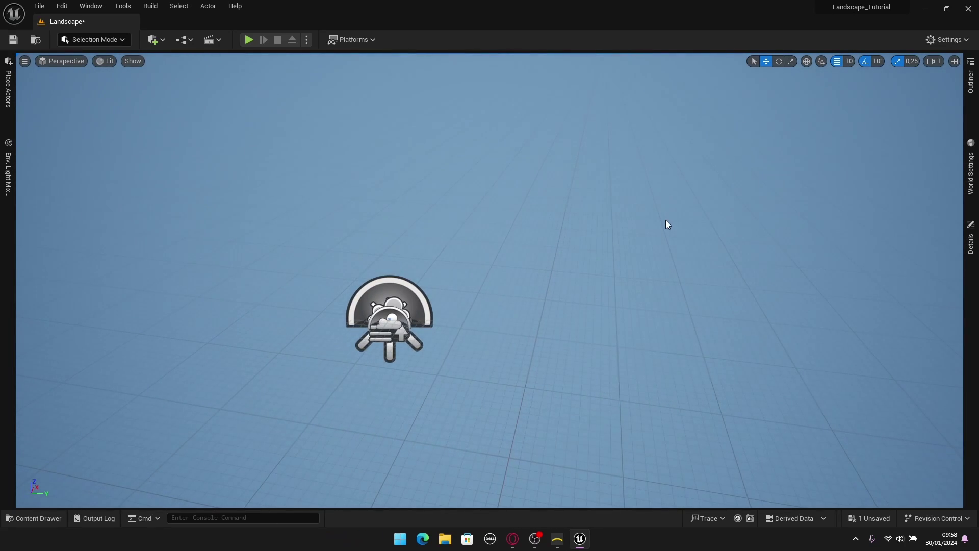
right_drag(666, 221, 470, 173)
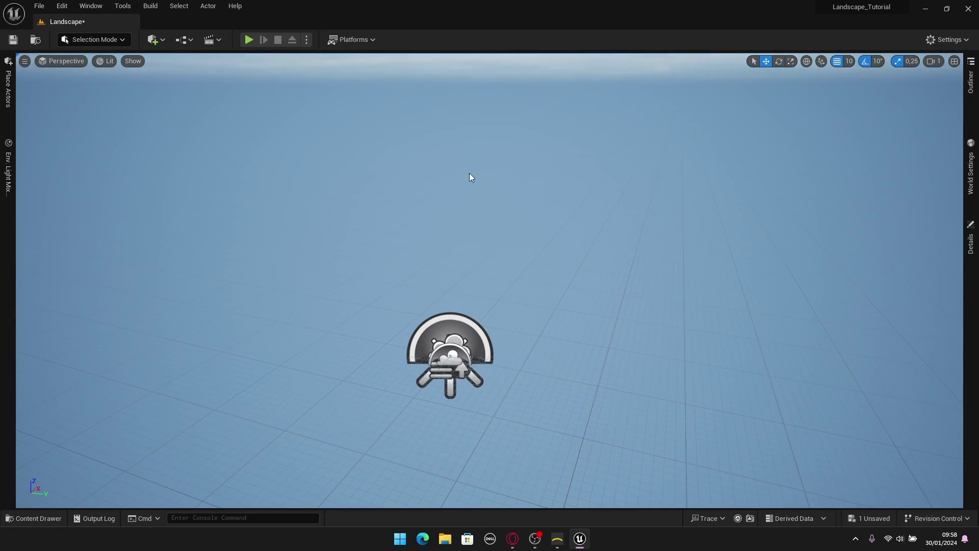
- Switch to Landscape mode and examine the whole preview grid for the new landscape
click(99, 40)
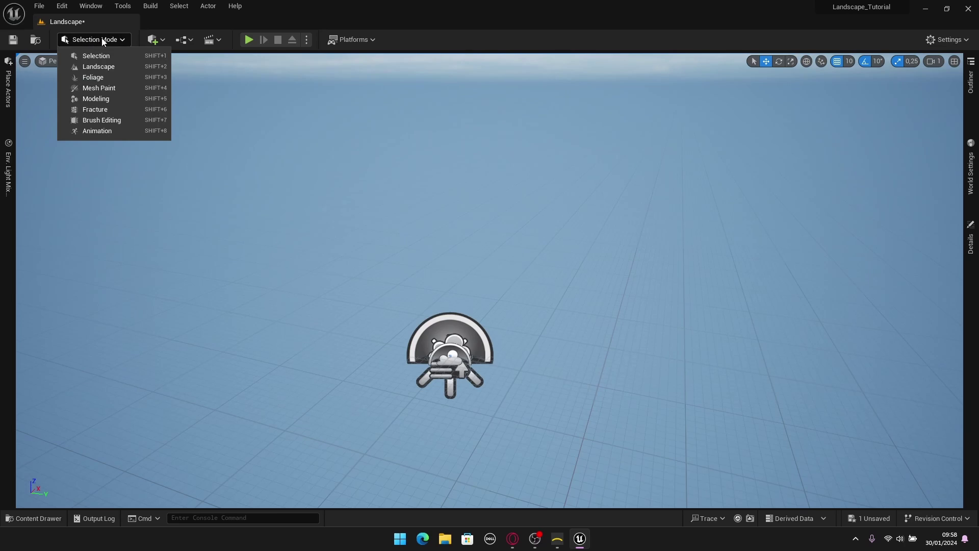
click(94, 67)
right_drag(511, 281, 459, 322)
key(s)
scroll(467, 288, up, 4)
key(s)
mouse_move(472, 239)
right_down()
mouse_move(548, 240)
mouse_move(485, 243)
mouse_move(477, 224)
mouse_move(472, 239)
right_up()
key(s)
key(w)
key(s)
right_drag(510, 265, 520, 231)
key(w)
key(s)
key(w)
key(d)
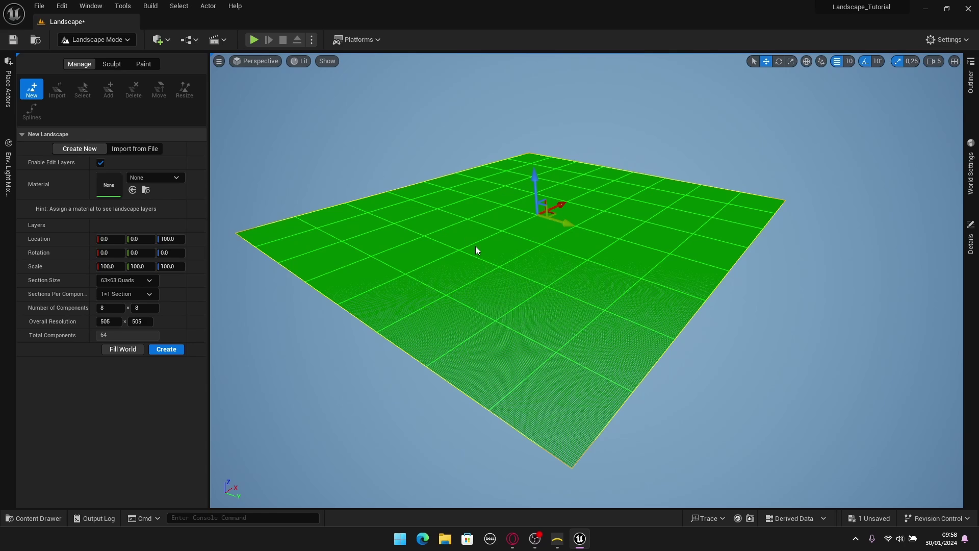
- Set the new landscape to import from file, using the Landscape image in the Terrain_Maps_Tutorial folder as its heightmap
click(137, 149)
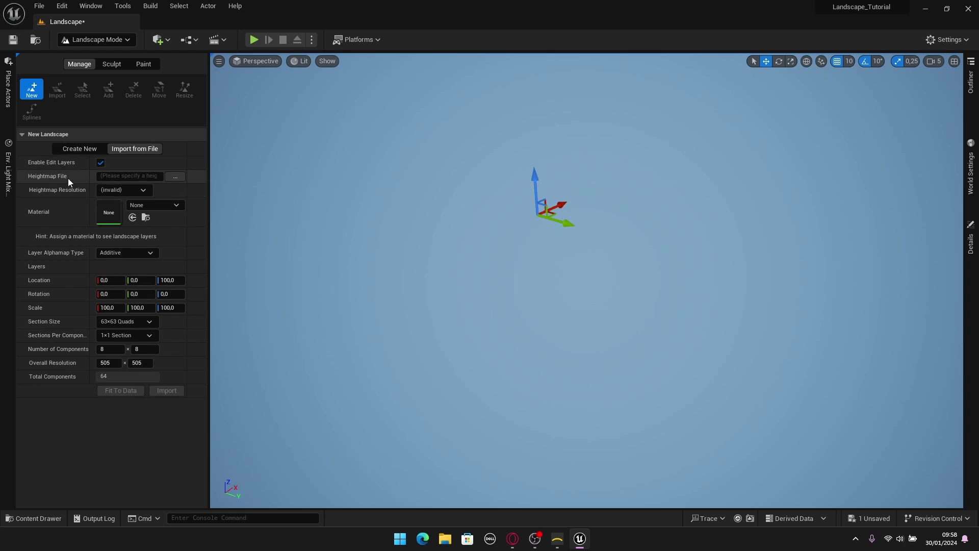
click(174, 181)
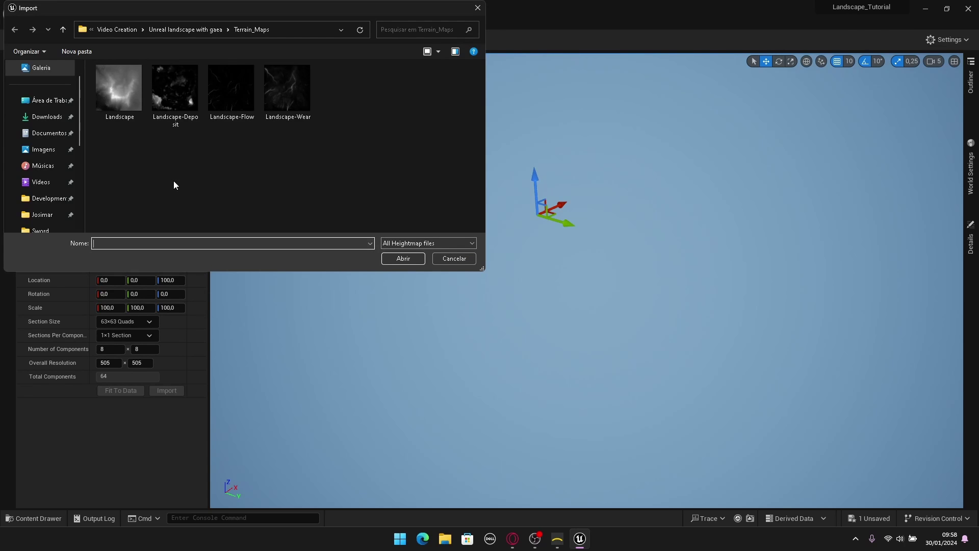
click(206, 29)
click(145, 100)
double_click(143, 99)
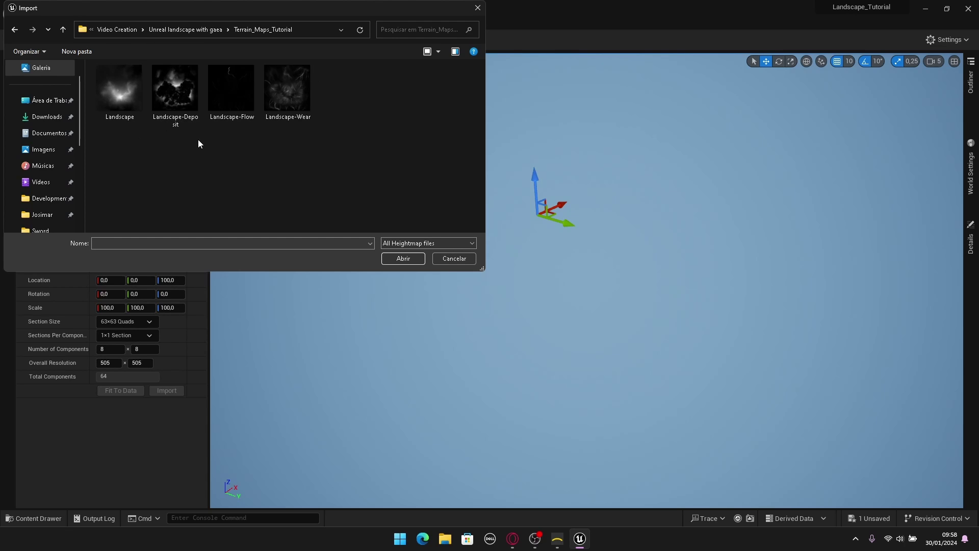
click(118, 109)
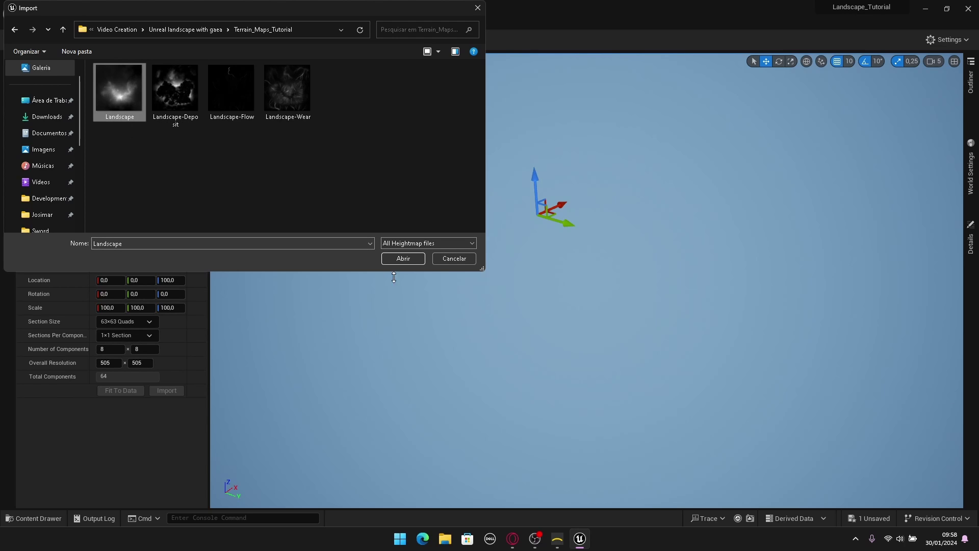
click(401, 261)
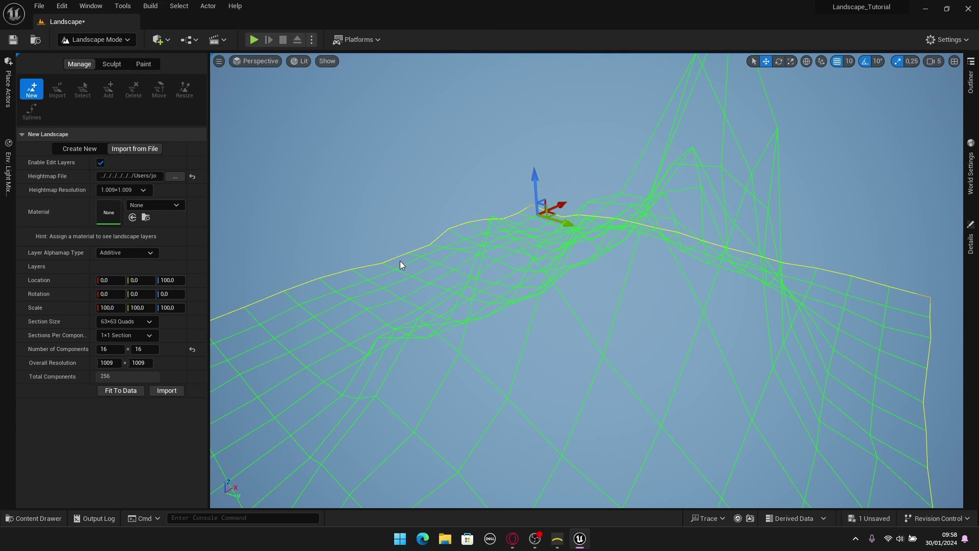
- Import the heightmap as a landscape with 16 × 16 components at 1009 × 1009 overall resolution
right_drag(401, 261, 543, 247)
right_drag(388, 235, 386, 230)
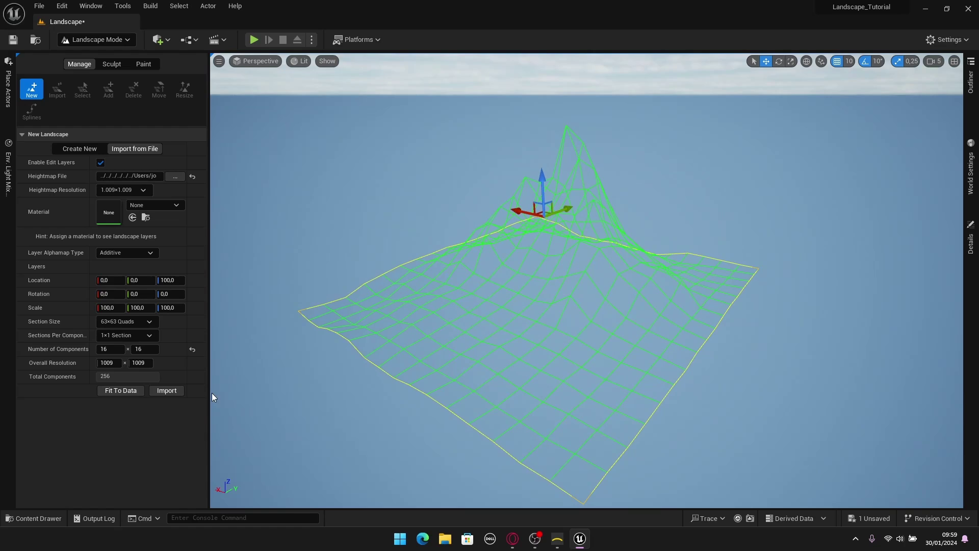
click(162, 392)
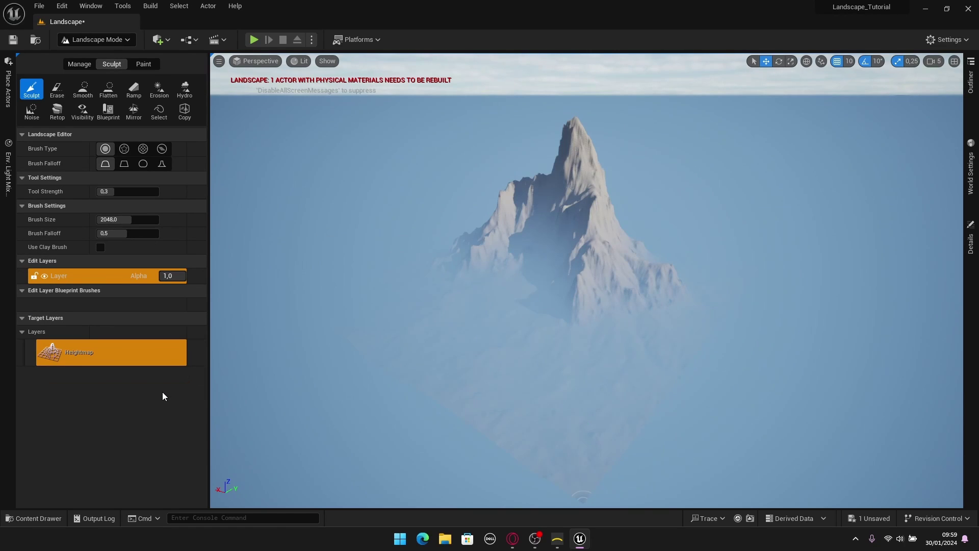
right_drag(511, 335, 512, 360)
right_drag(540, 289, 520, 279)
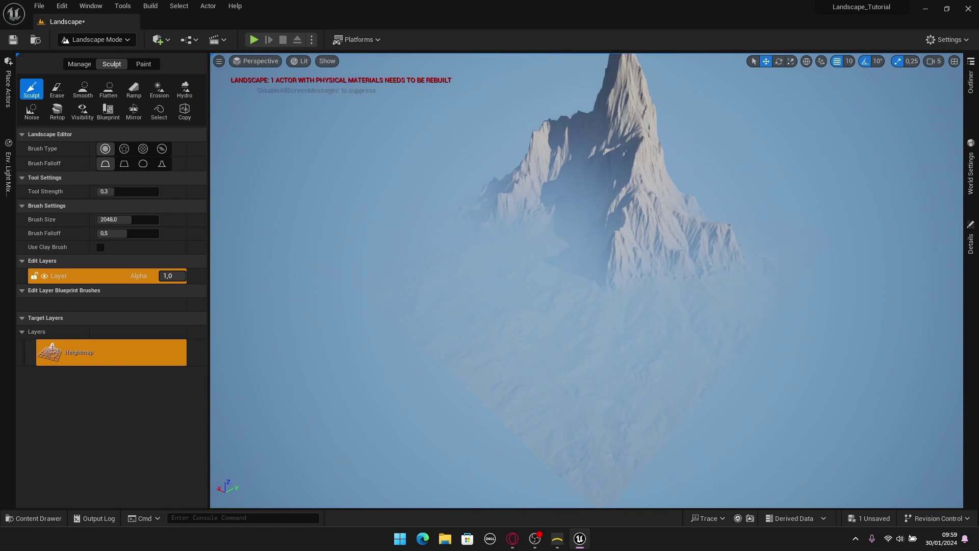
- Return to Selection mode and raise the imported landscape along the Z axis out of the height fog
key(shift+1)
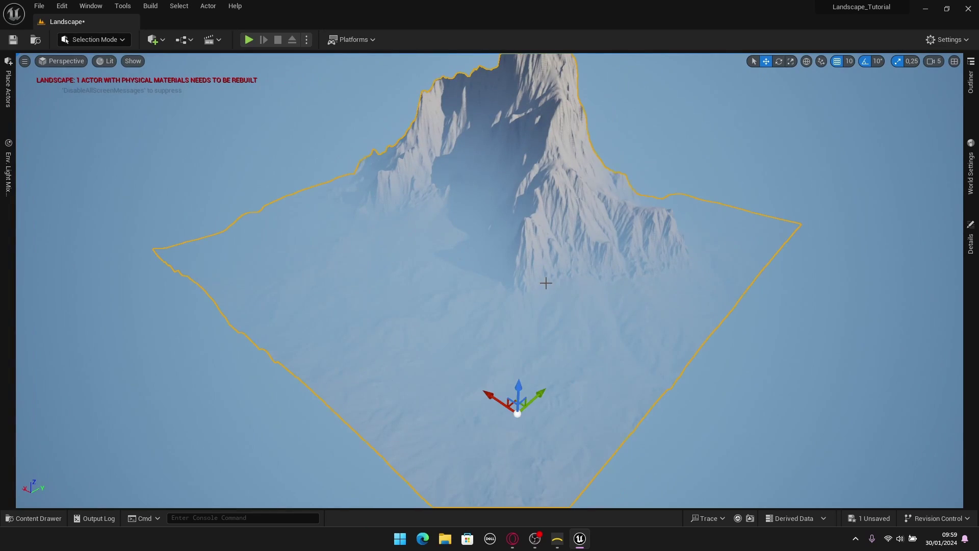
drag(521, 382, 532, 116)
right_drag(531, 116, 522, 66)
- Deselect the landscape, compare its shape with the original terrain in Gaea, and return to Unreal Editor
click(686, 270)
right_drag(686, 270, 686, 323)
key(w)
click(557, 539)
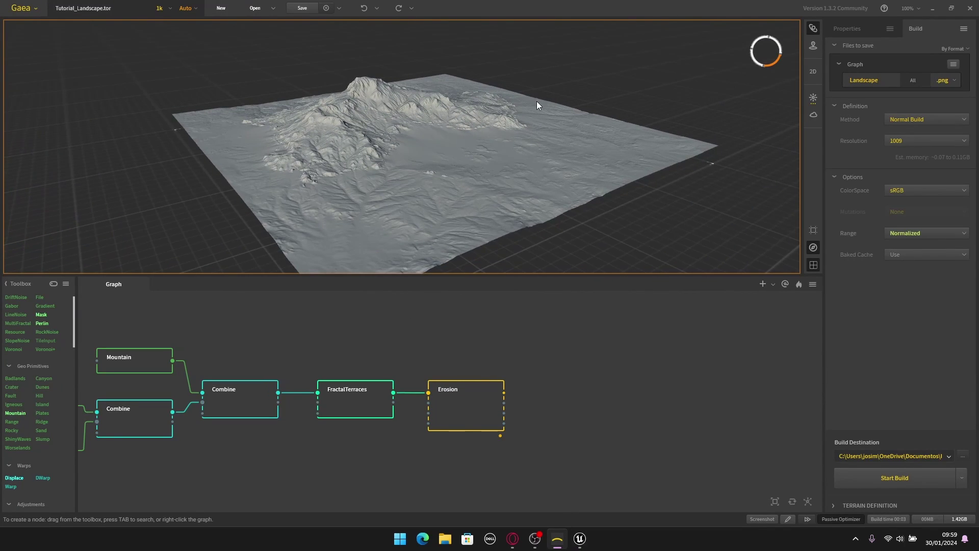
click(580, 539)
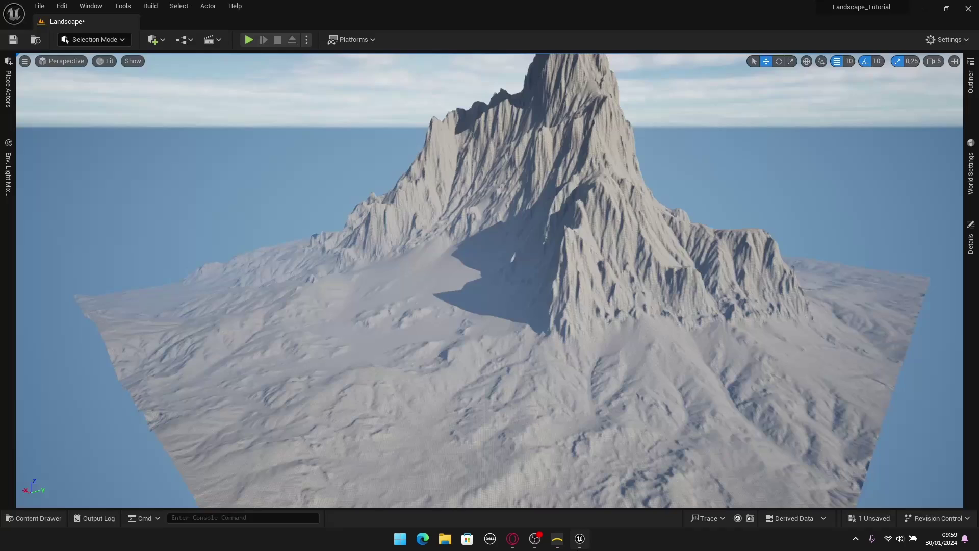
- Delete the imported landscape and return to Landscape mode to set up a new import
click(496, 246)
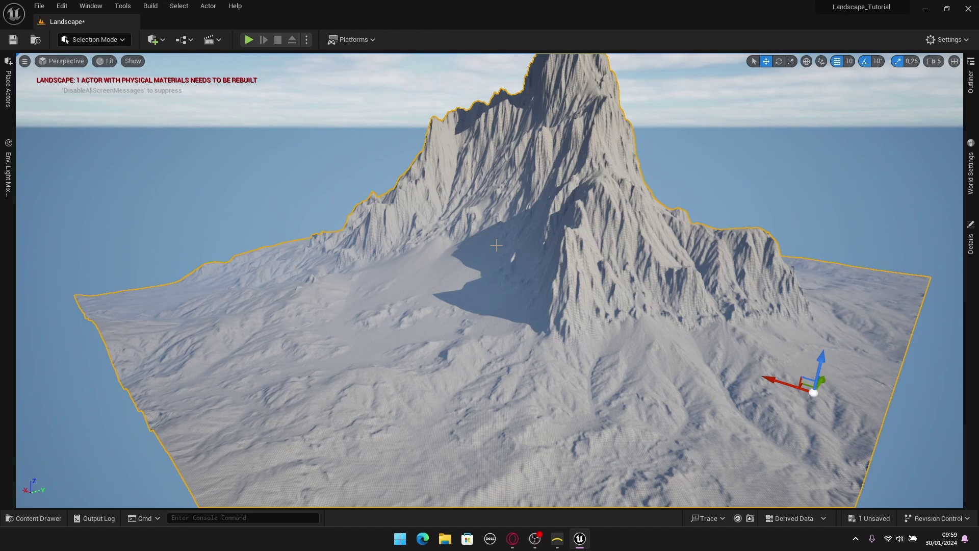
key(Delete)
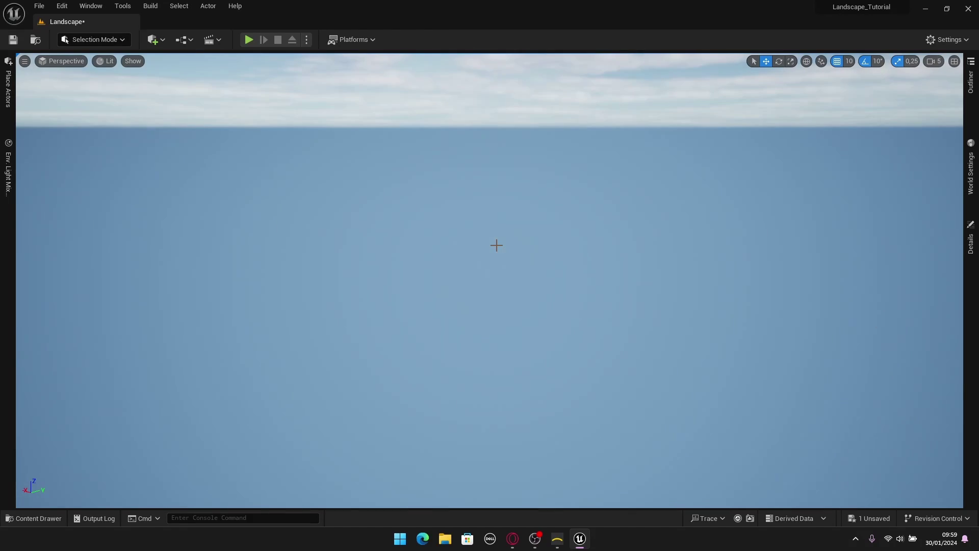
click(113, 40)
click(100, 64)
right_drag(586, 280, 663, 373)
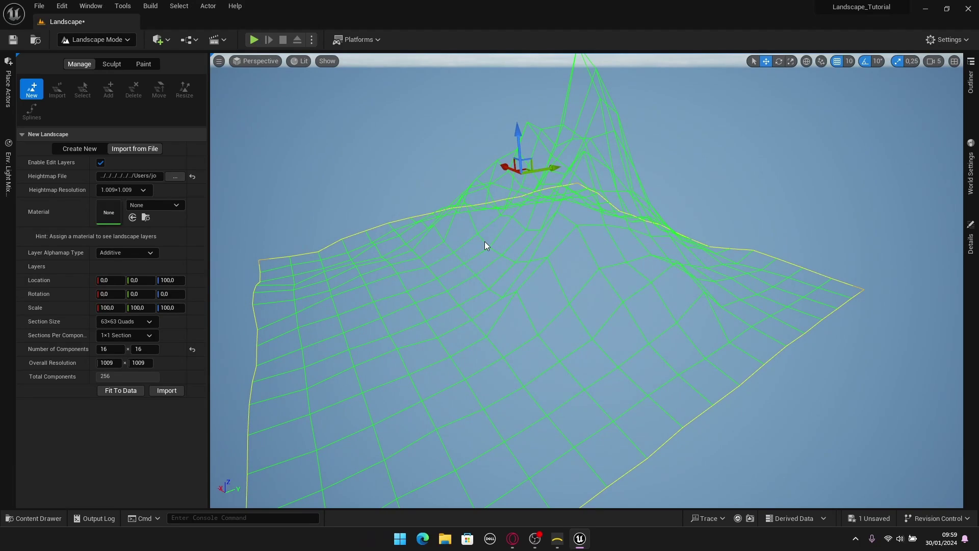
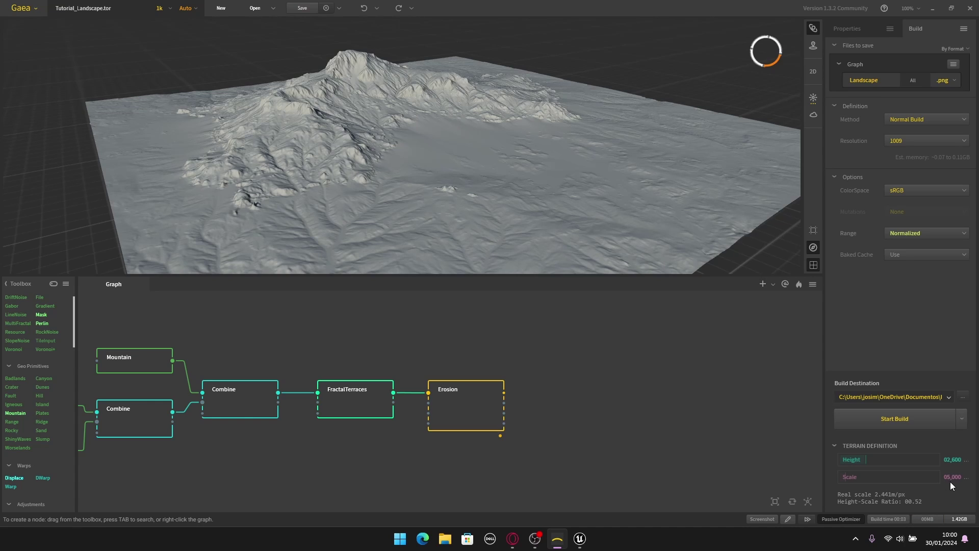
- Switch from Gaea to Unreal Editor and set the new landscape's X and Y scale to 100/1009*5000
click(580, 539)
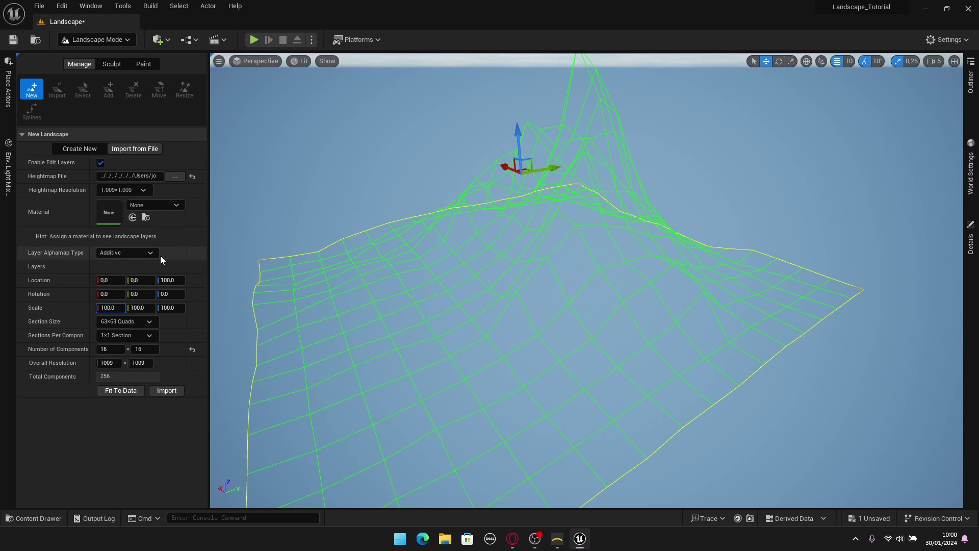
text(/)
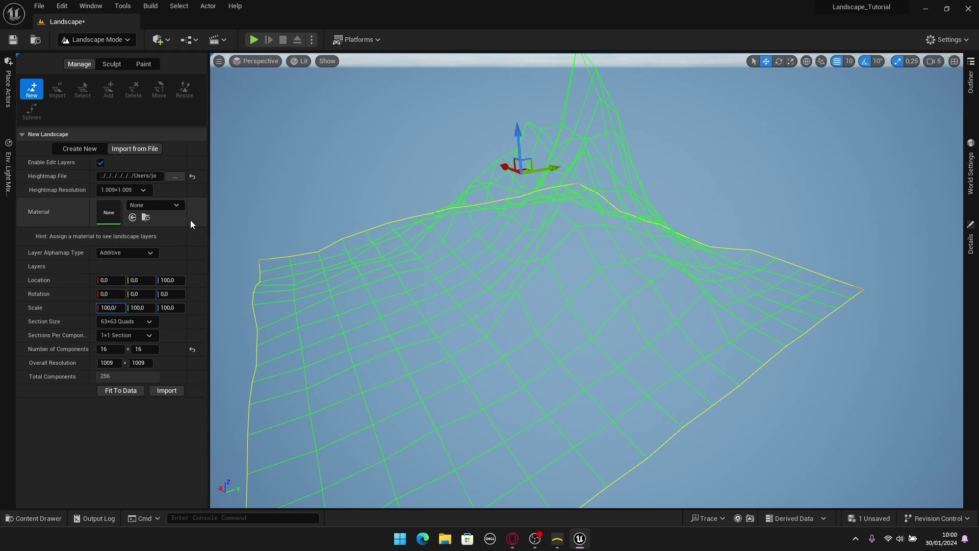
text(1009)
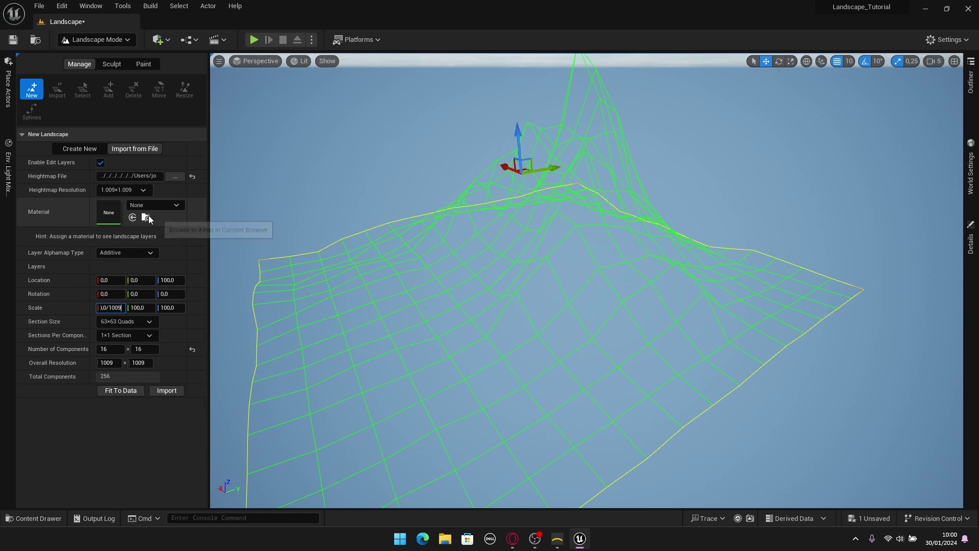
text(*)
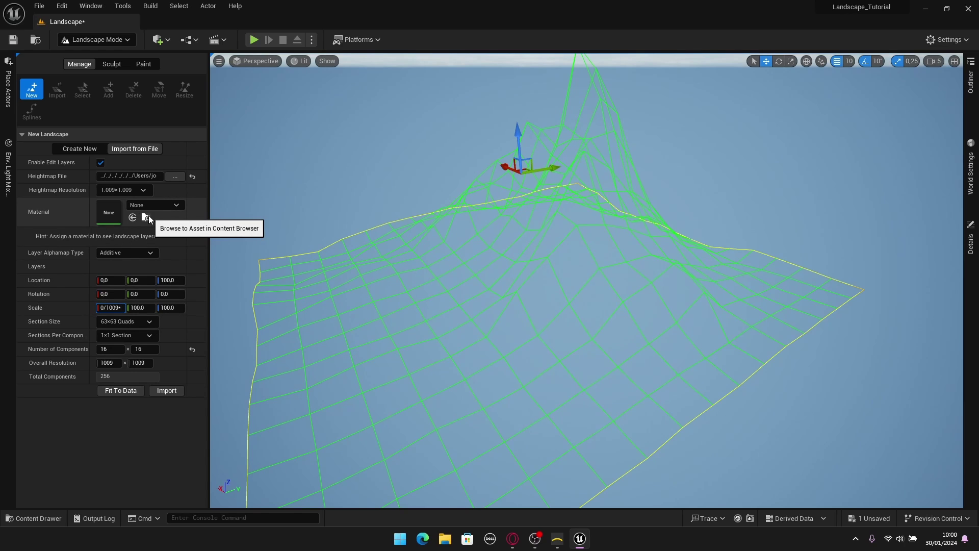
text(5000)
key(Return)
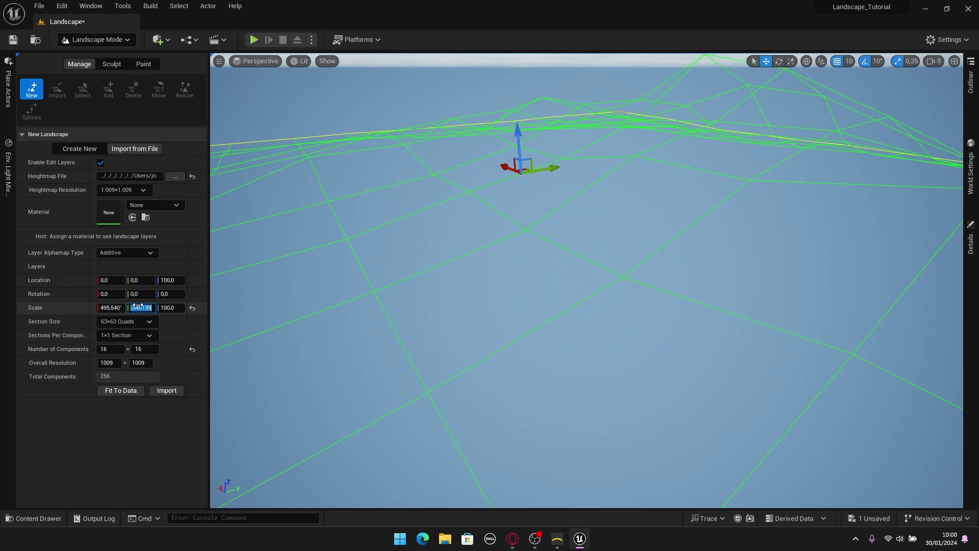
click(169, 309)
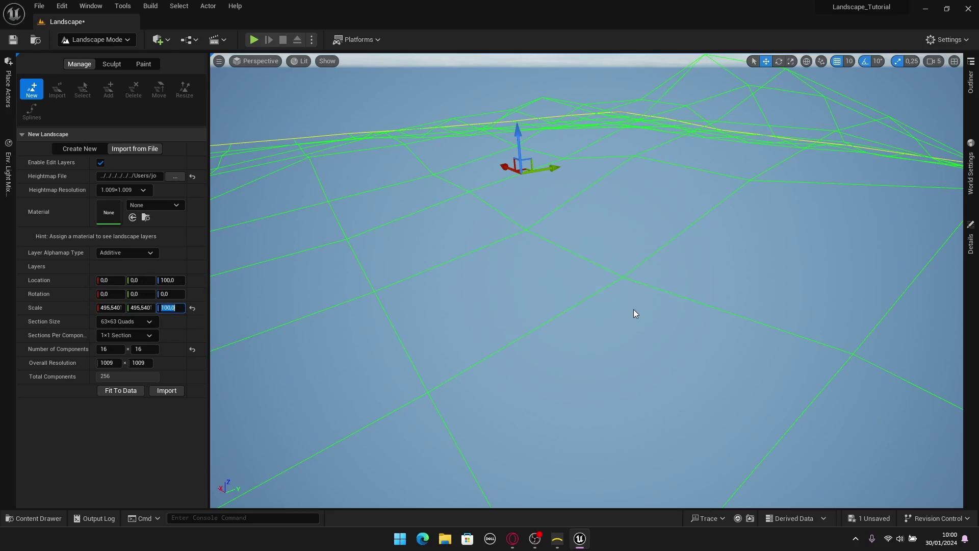
- Check the rescaled wireframe preview and import the heightmap as a landscape
mouse_move(634, 309)
right_down()
mouse_move(663, 296)
mouse_move(584, 295)
mouse_move(658, 308)
mouse_move(683, 293)
mouse_move(643, 291)
mouse_move(620, 306)
mouse_move(625, 293)
mouse_move(634, 310)
right_up()
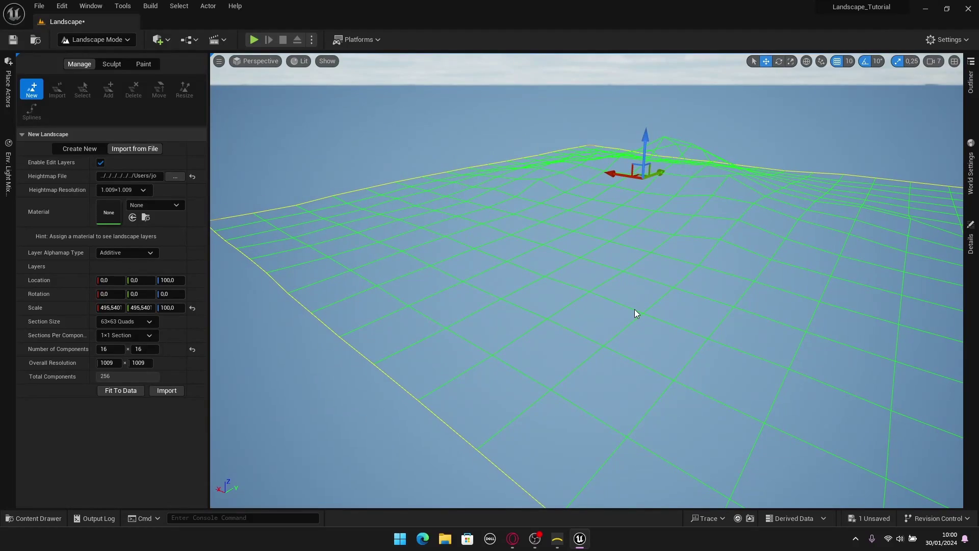
right_drag(568, 295, 592, 295)
scroll(568, 295, down, 3)
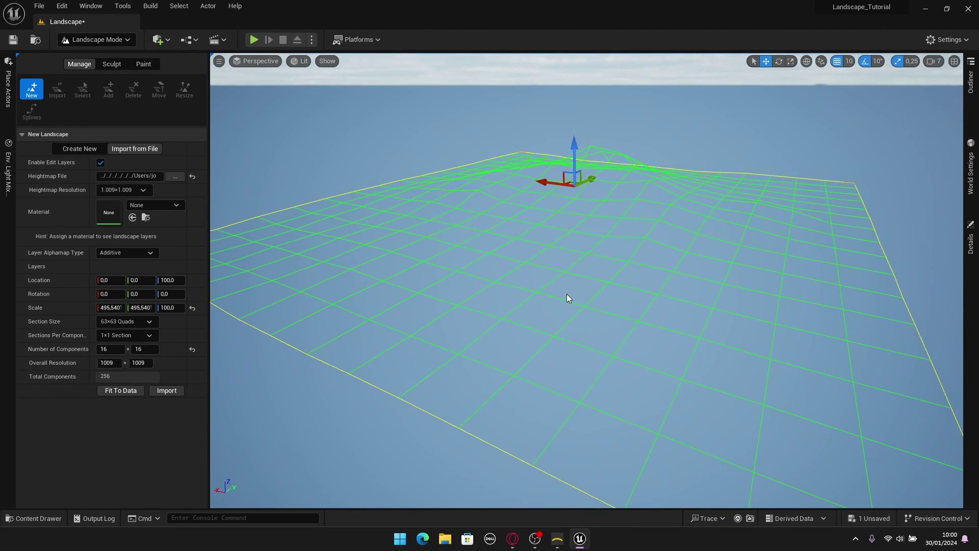
click(168, 391)
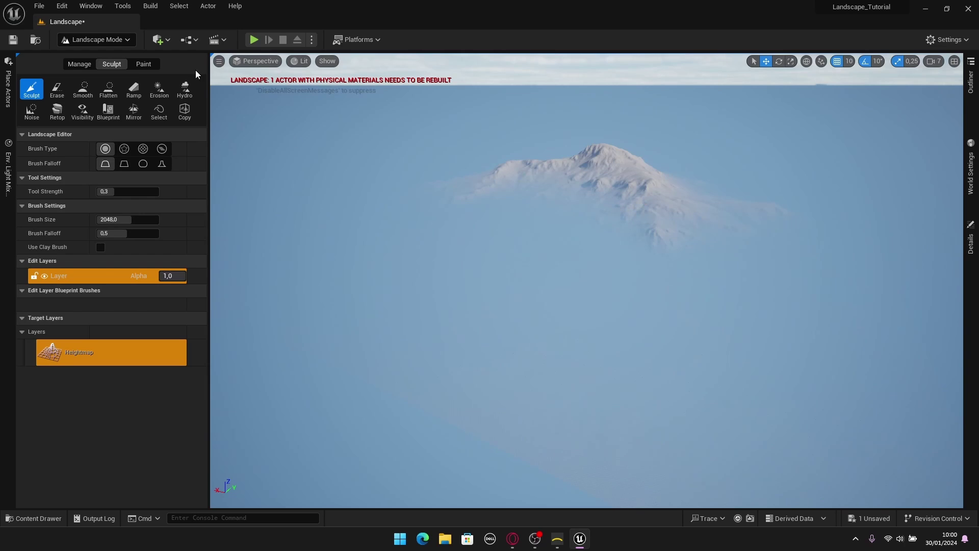
- Return to Selection mode and raise the rescaled landscape along the Z axis out of the height fog
click(93, 44)
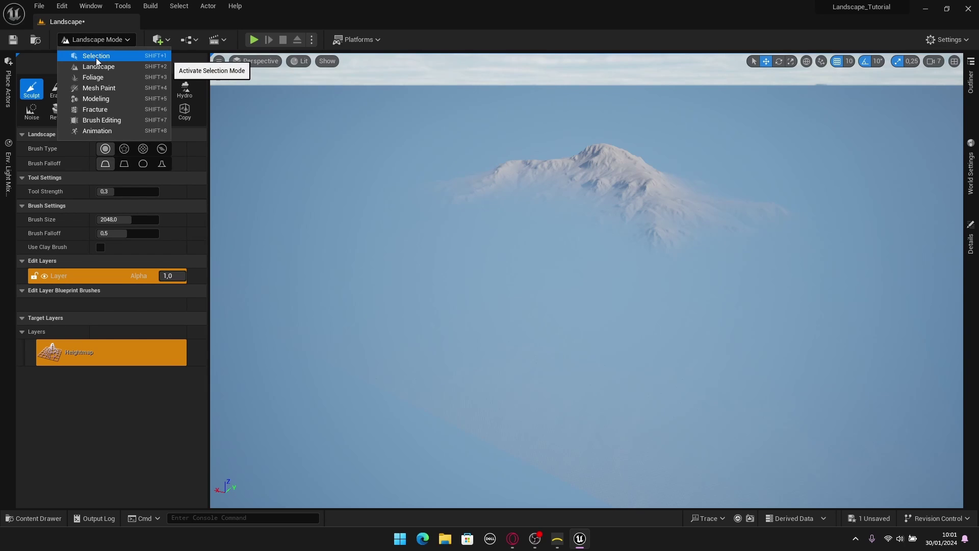
click(101, 57)
click(459, 211)
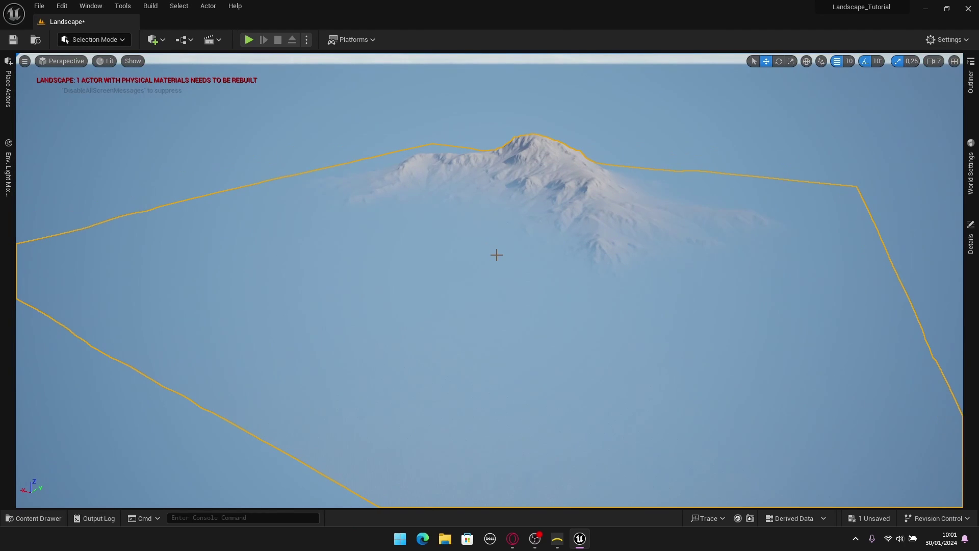
key(f)
drag(638, 306, 643, 221)
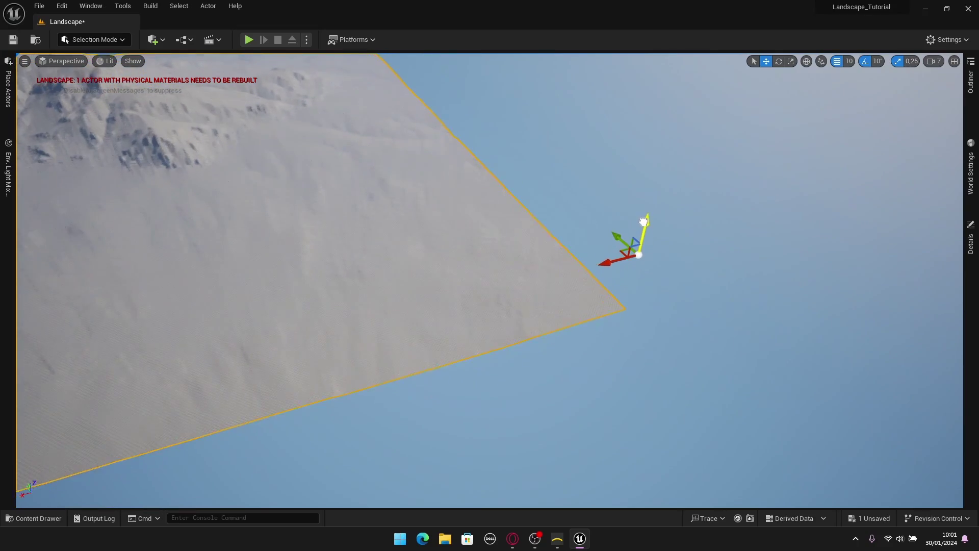
right_drag(644, 222, 561, 210)
key(a)
right_drag(621, 234, 597, 233)
- Compare the rescaled landscape's proportions with the terrain in Gaea, and examine its slopes and ground up close in Unreal Editor
click(558, 541)
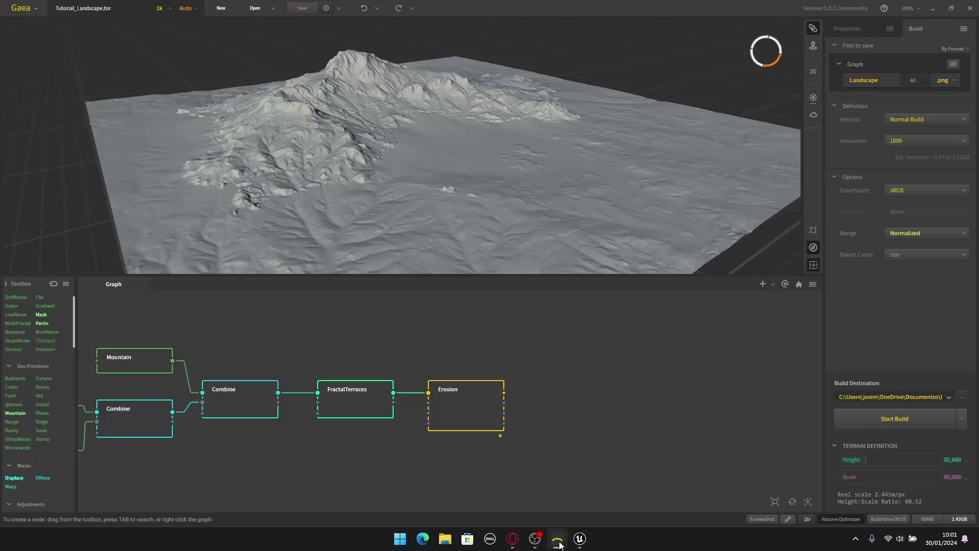
click(468, 246)
scroll(470, 171, down, 3)
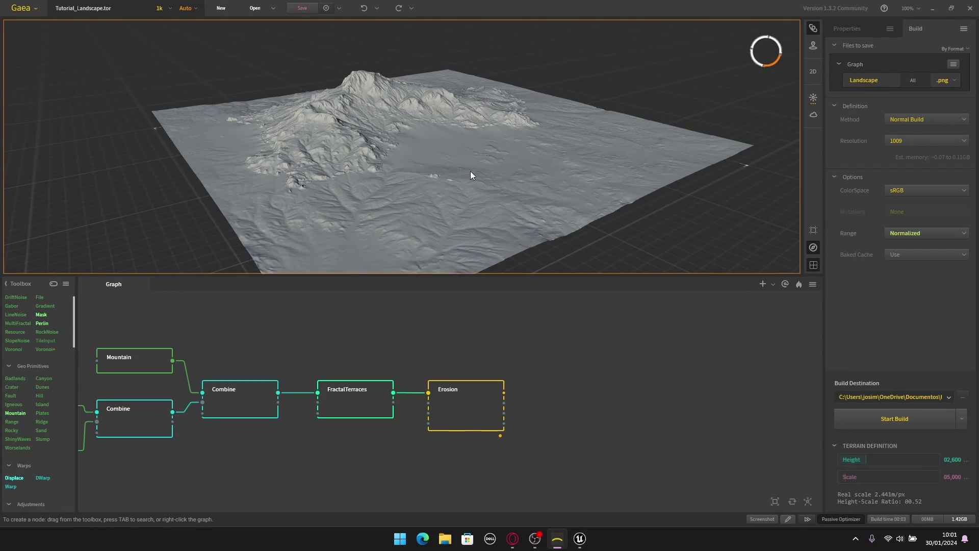
drag(478, 104, 509, 144)
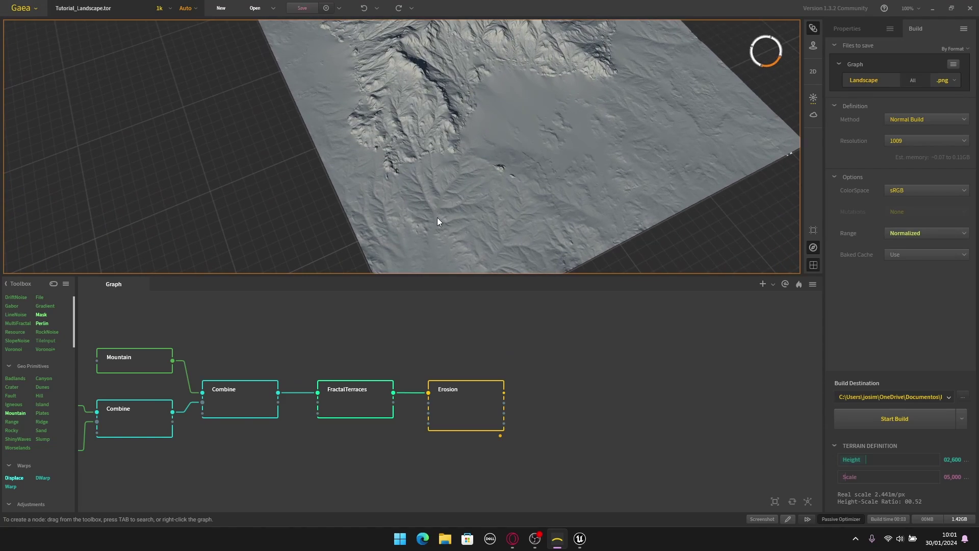
click(581, 539)
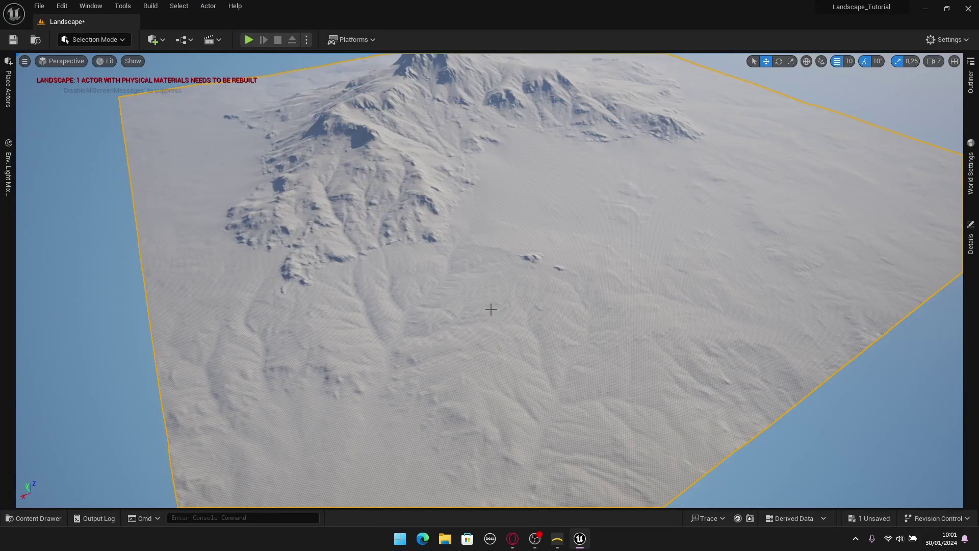
right_drag(482, 270, 528, 296)
drag(482, 270, 455, 254)
right_drag(491, 284, 457, 301)
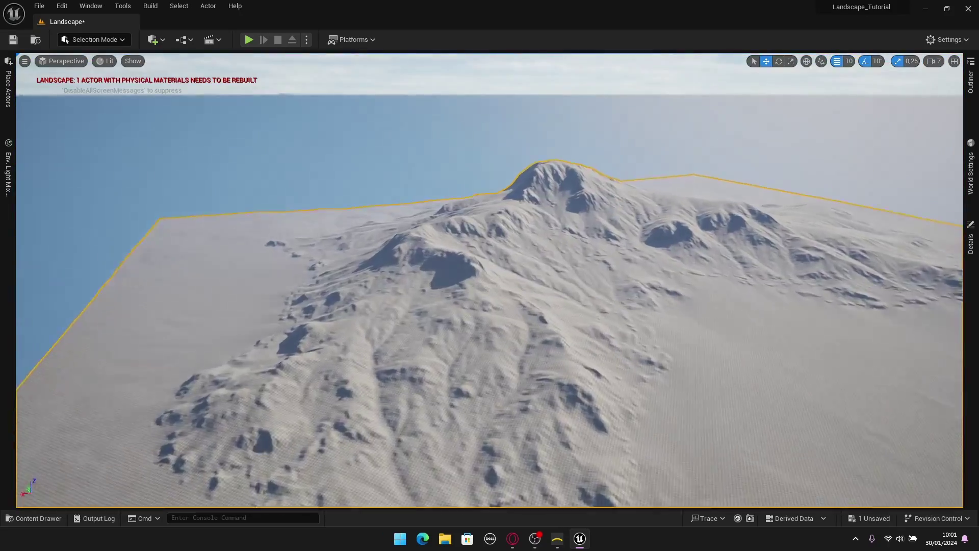
drag(483, 239, 480, 217)
key(w)
mouse_move(265, 77)
right_down()
mouse_move(266, 133)
mouse_move(265, 77)
right_up()
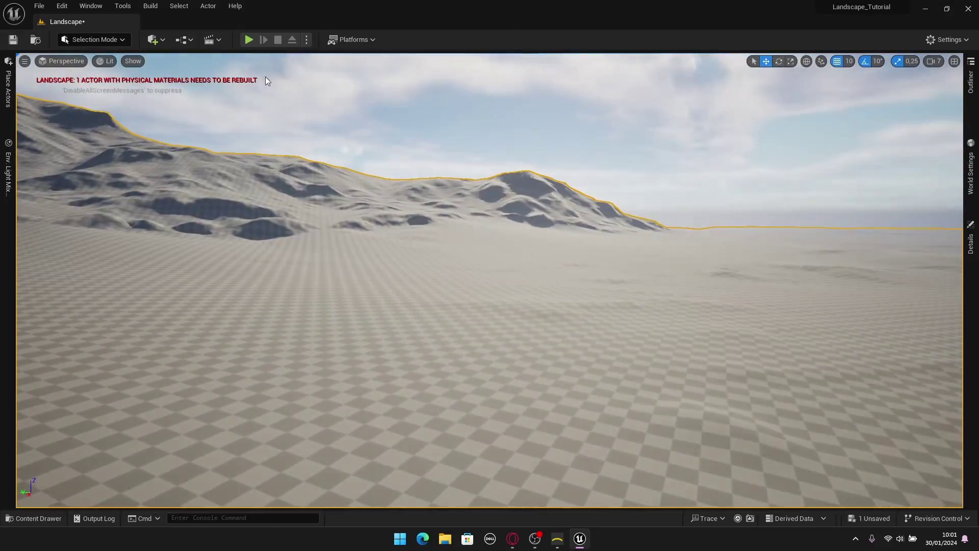
- Play the level and run and jump with the character across the plain to judge the terrain's scale
click(248, 39)
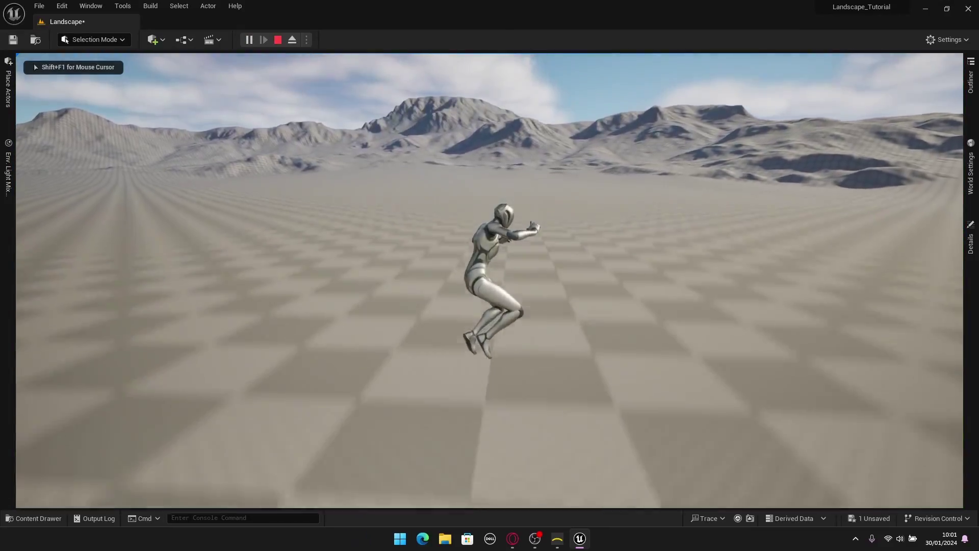
key(w)
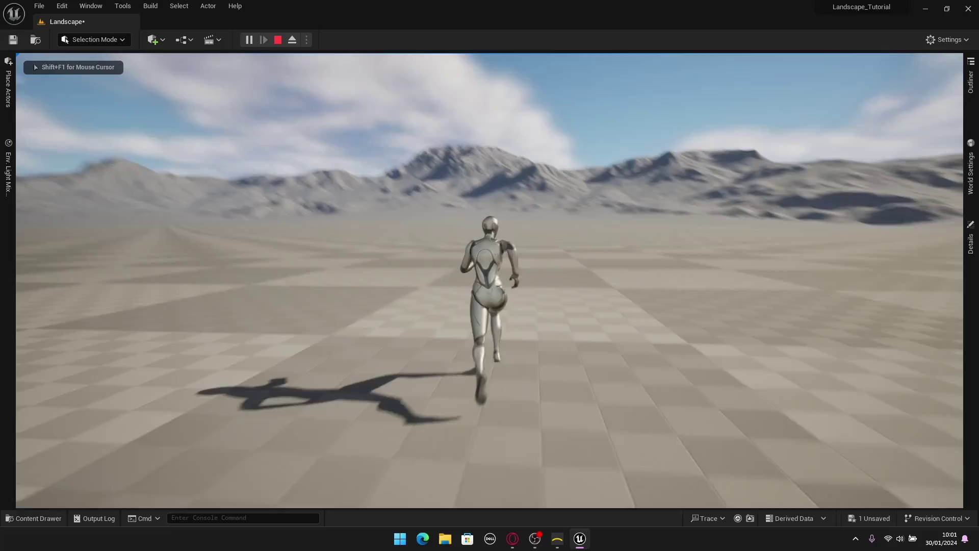
key(d)
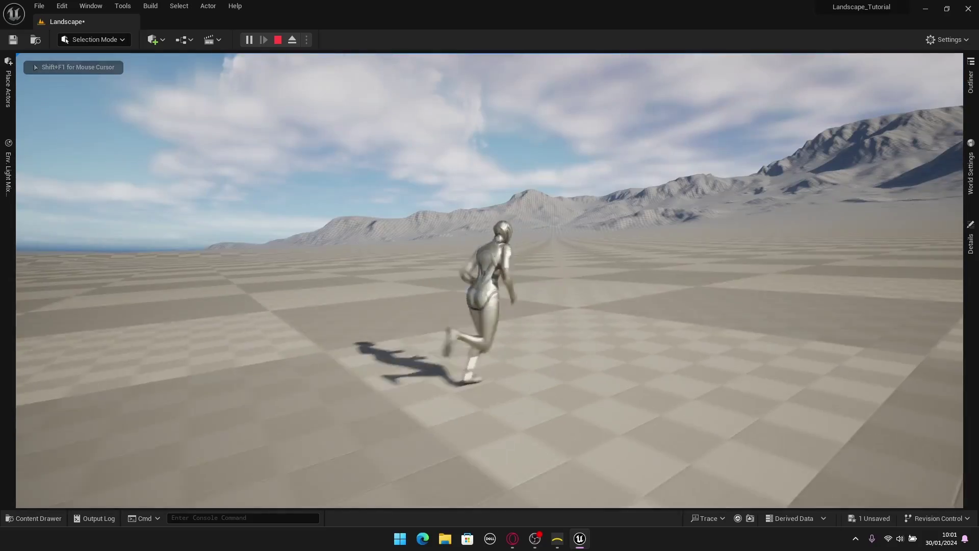
key(space)
key(w)
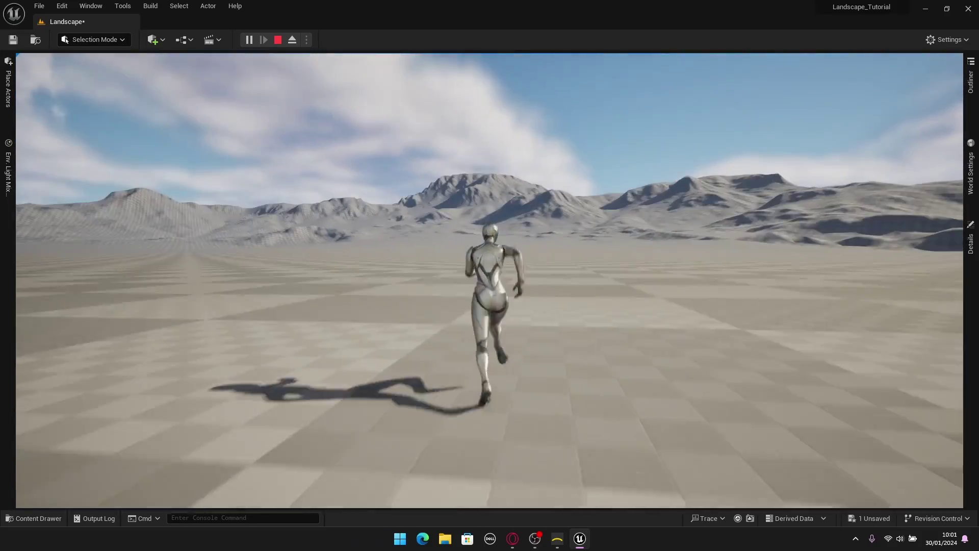
key(a)
key(space)
key(w)
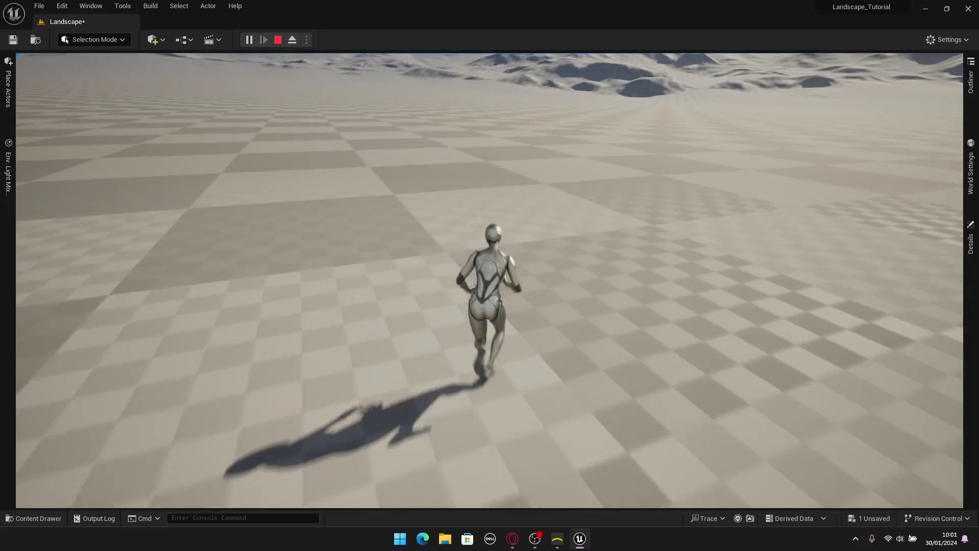
- Eject from the character and examine the whole landscape from above
key(F8)
key(e)
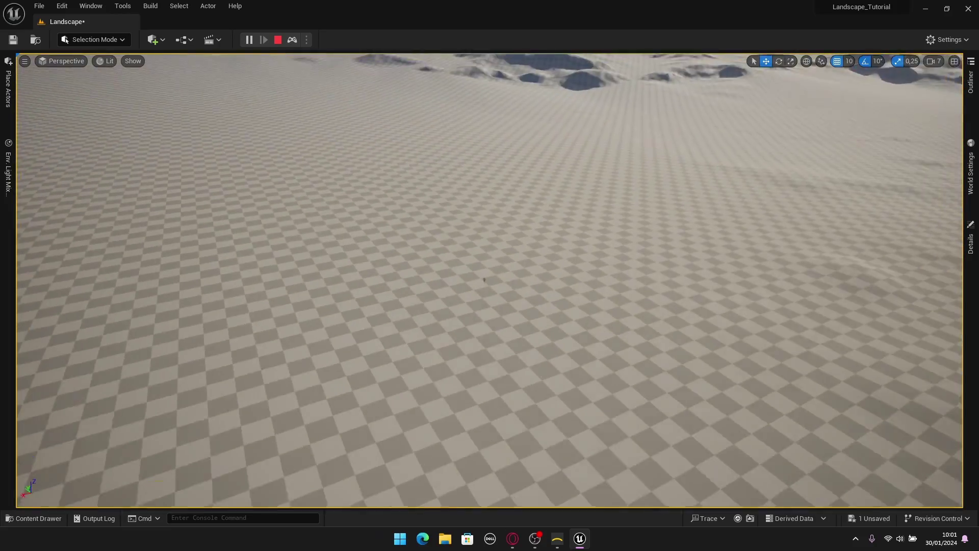
key(s)
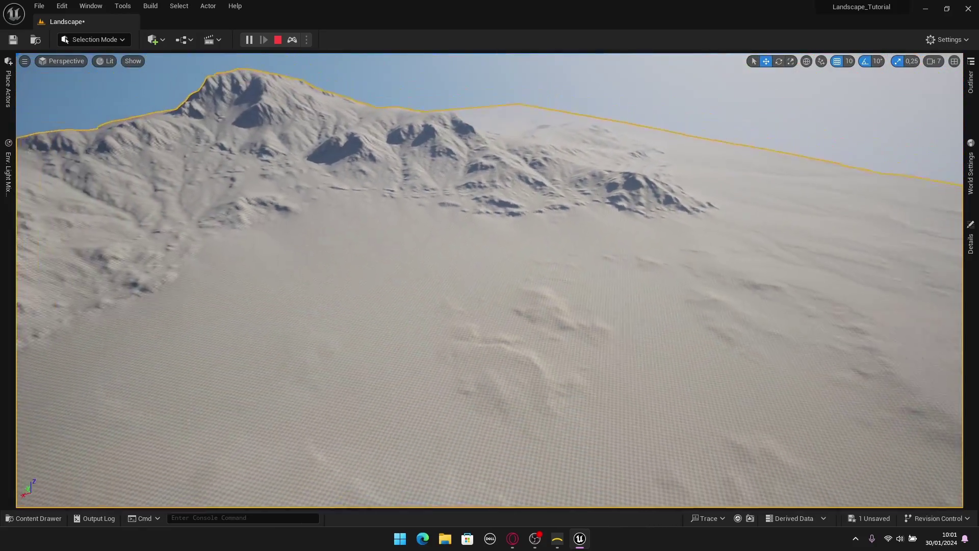
key(s)
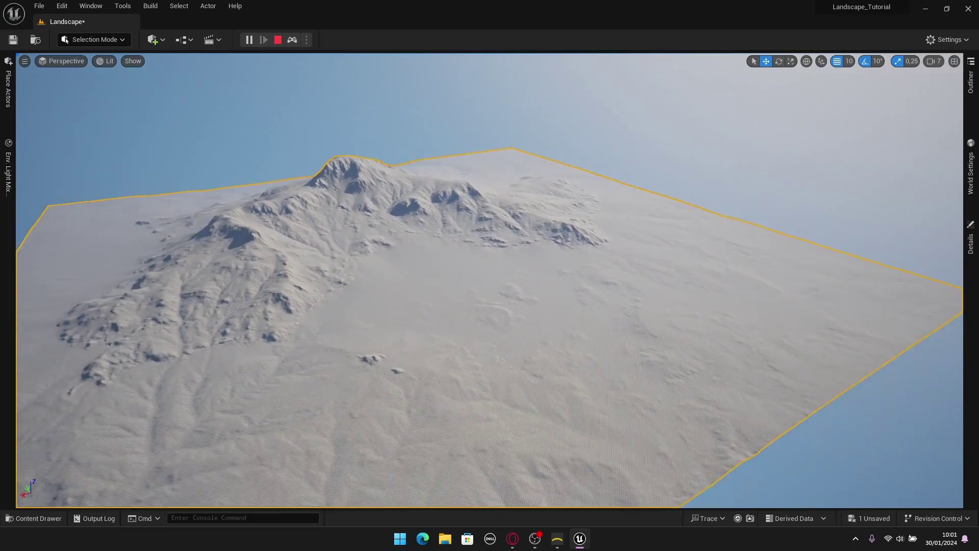
key(a)
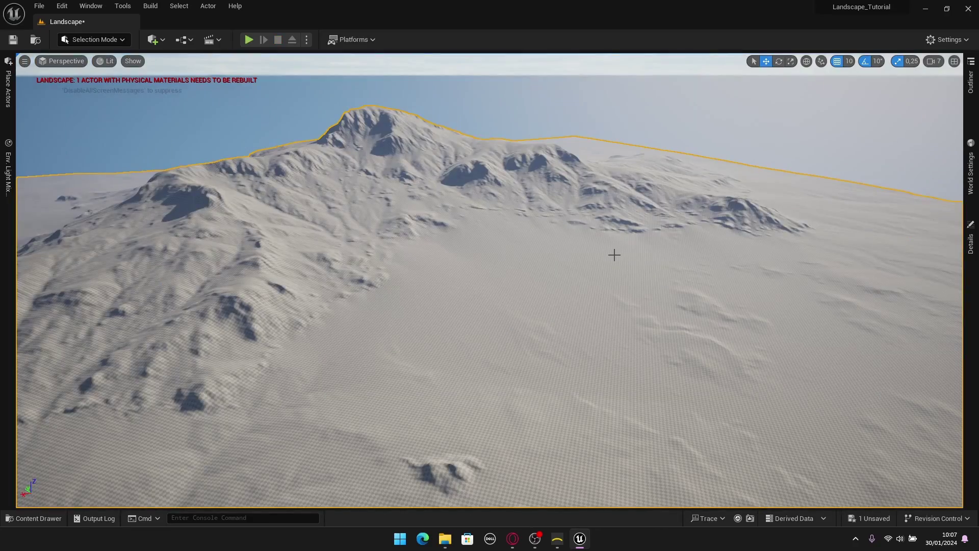
- Try the Sculpt tool on the plain with tool strength 0.324 and a brush size of about 5256.5, and undo the stroke
right_drag(615, 255, 527, 278)
click(105, 40)
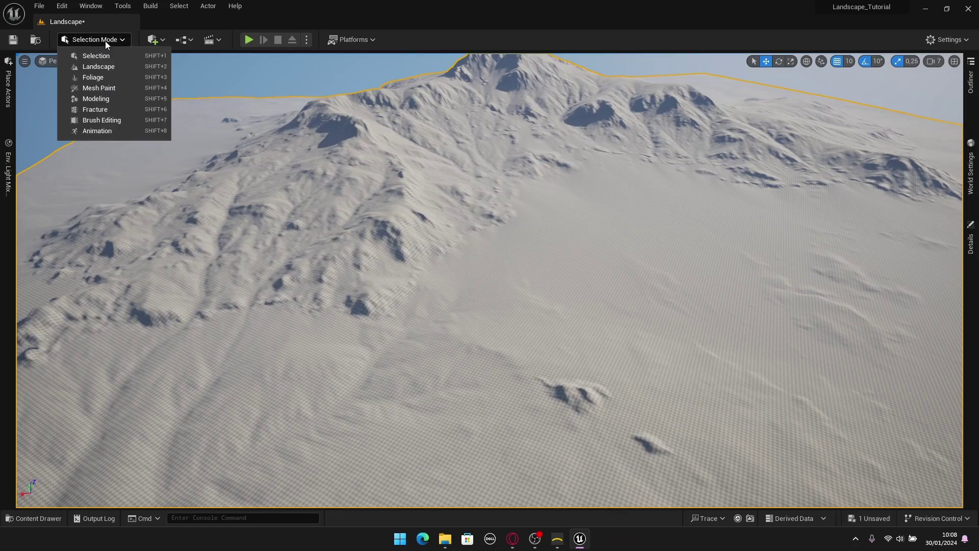
click(99, 66)
mouse_move(326, 190)
right_down()
mouse_move(395, 227)
mouse_move(444, 224)
mouse_move(462, 275)
right_up()
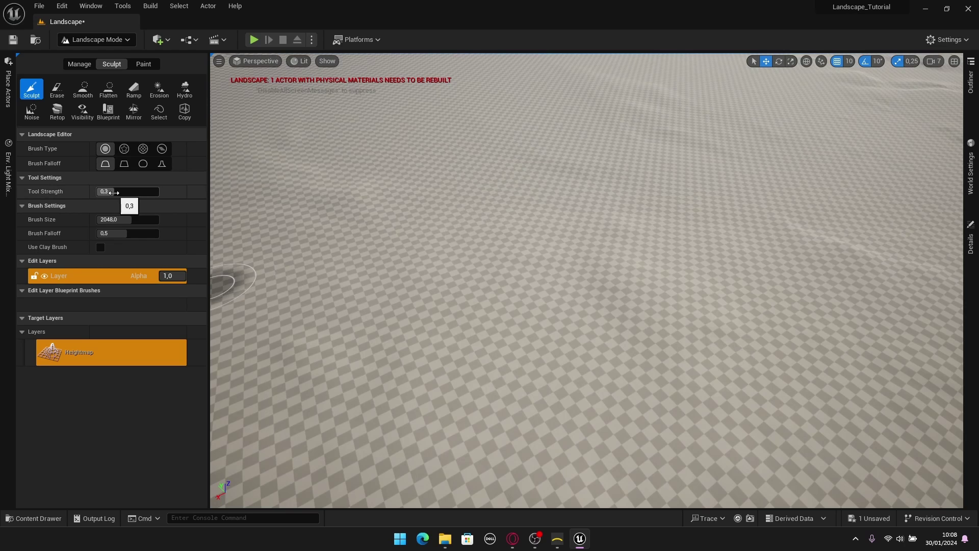
drag(114, 192, 133, 219)
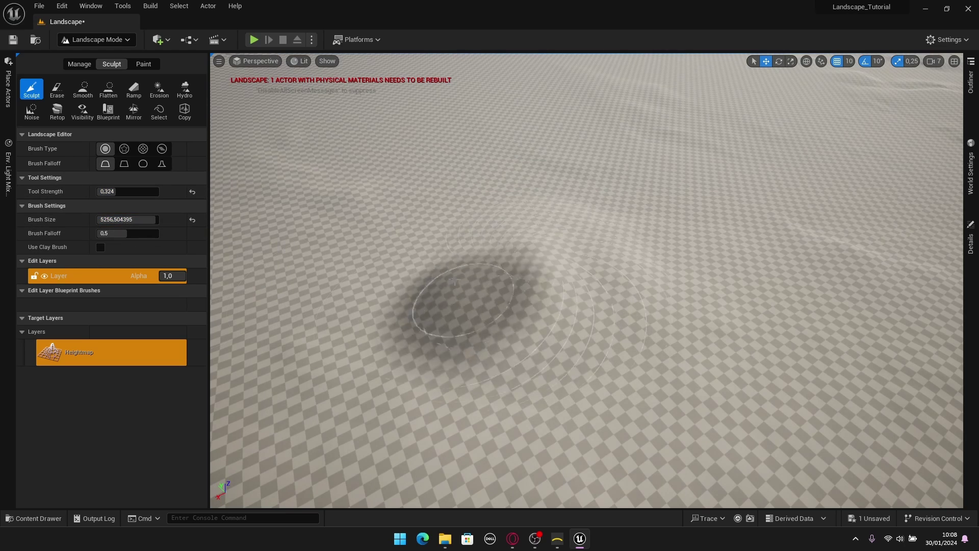
mouse_move(557, 284)
right_down()
mouse_move(566, 240)
mouse_move(706, 344)
mouse_move(676, 326)
mouse_move(724, 350)
right_up()
key(ctrl+z)
- Return to Selection mode and fly around the landscape to examine the mountain and plain from several angles
click(105, 40)
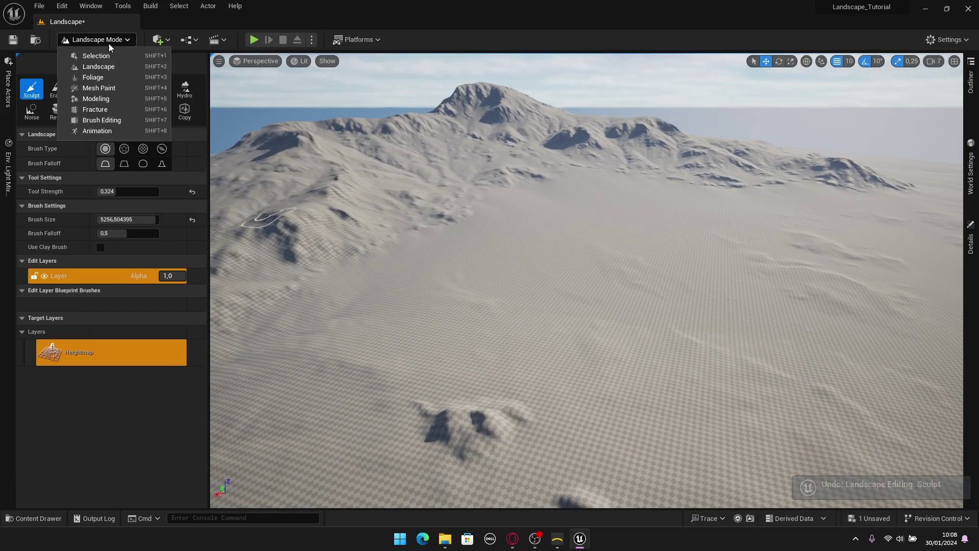
click(107, 55)
right_drag(326, 245, 219, 260)
right_drag(582, 301, 487, 222)
key(w)
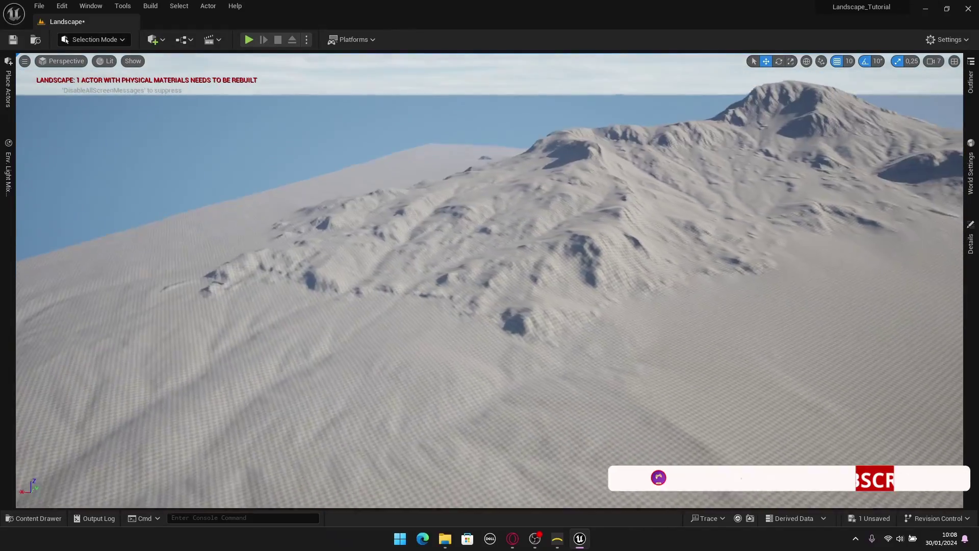
key(w)
right_drag(599, 250, 765, 219)
key(w)
key(w)
right_drag(490, 275, 888, 263)
right_drag(626, 264, 601, 250)
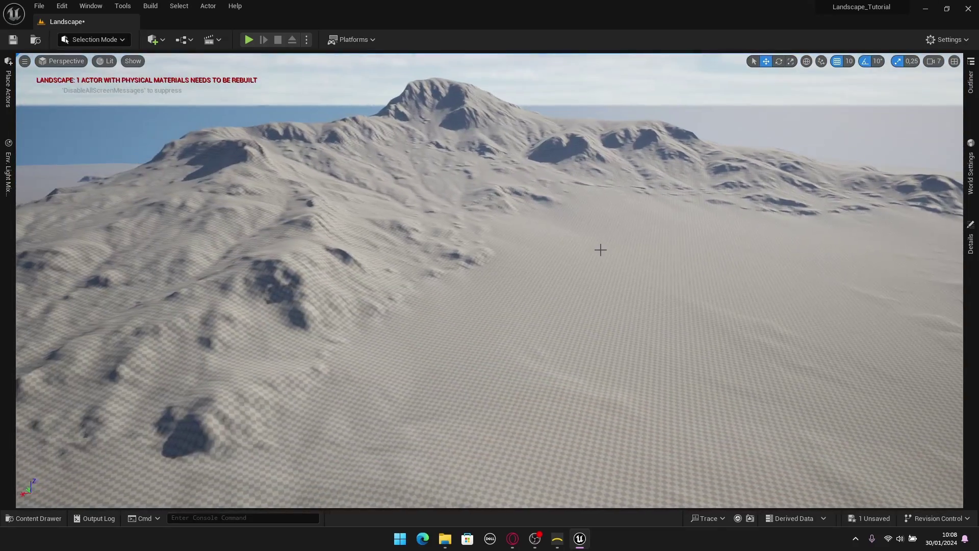